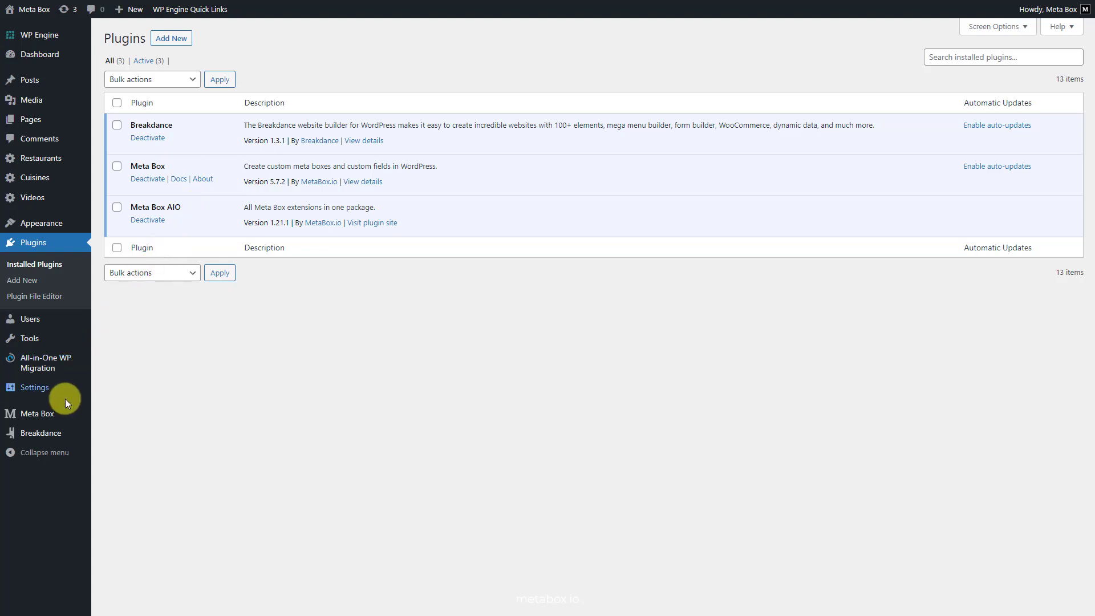
- Create and publish a Meta Box post type with the plural name Restaurants and singular name Restaurant
mouse_move(53, 413)
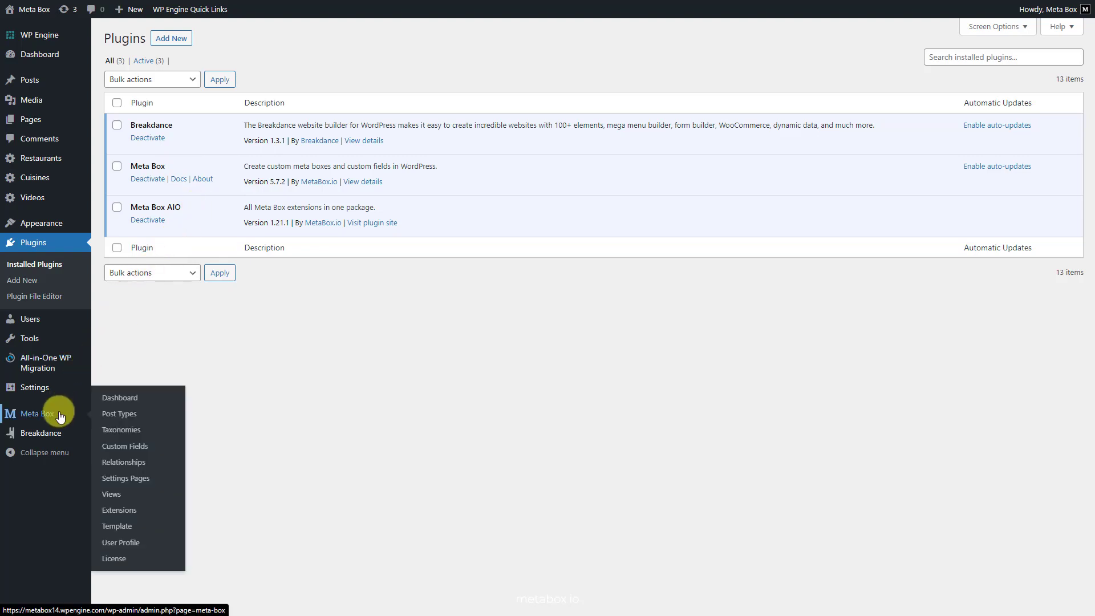
click(128, 513)
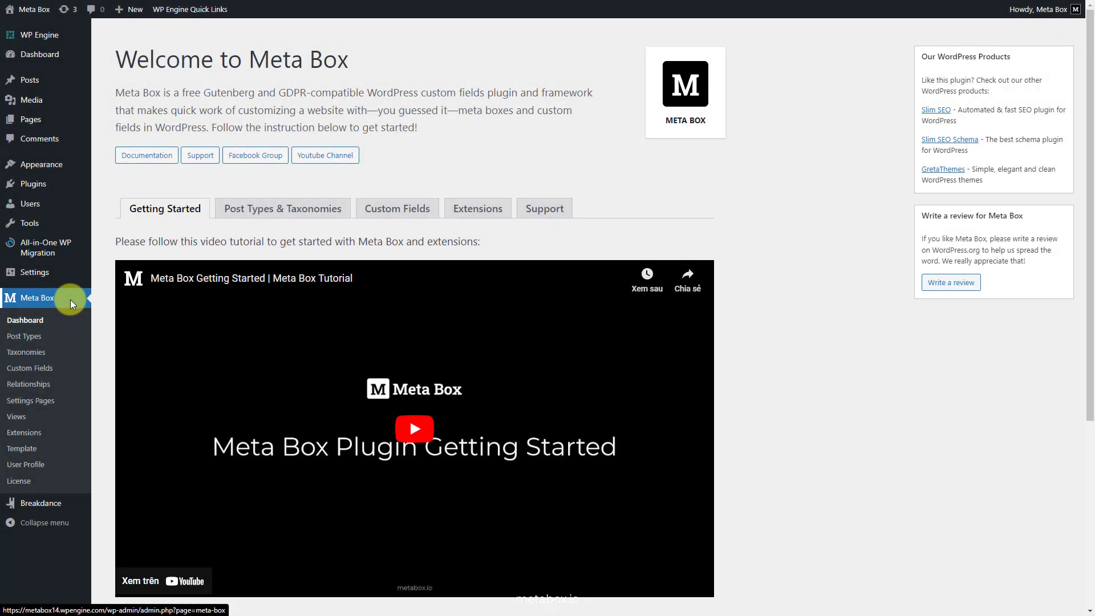
click(26, 337)
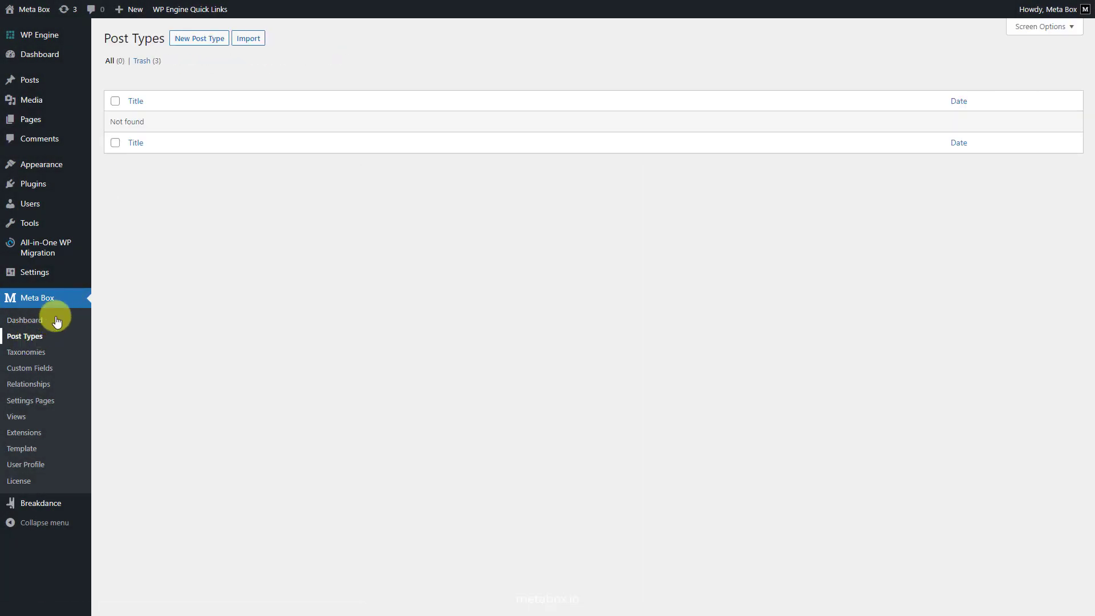
click(212, 40)
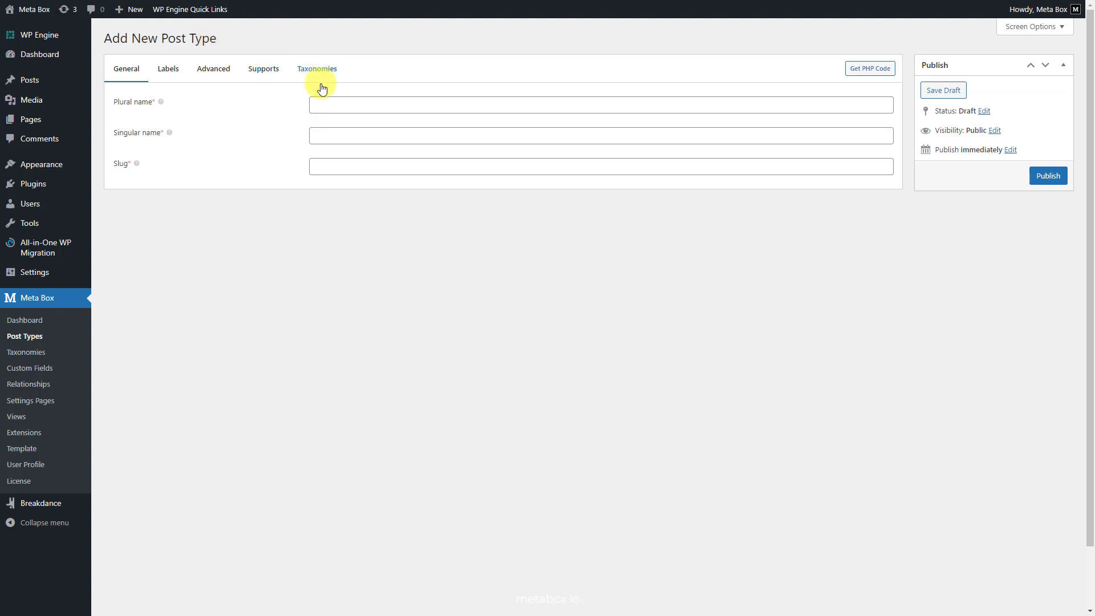
click(386, 108)
text(Restaurants)
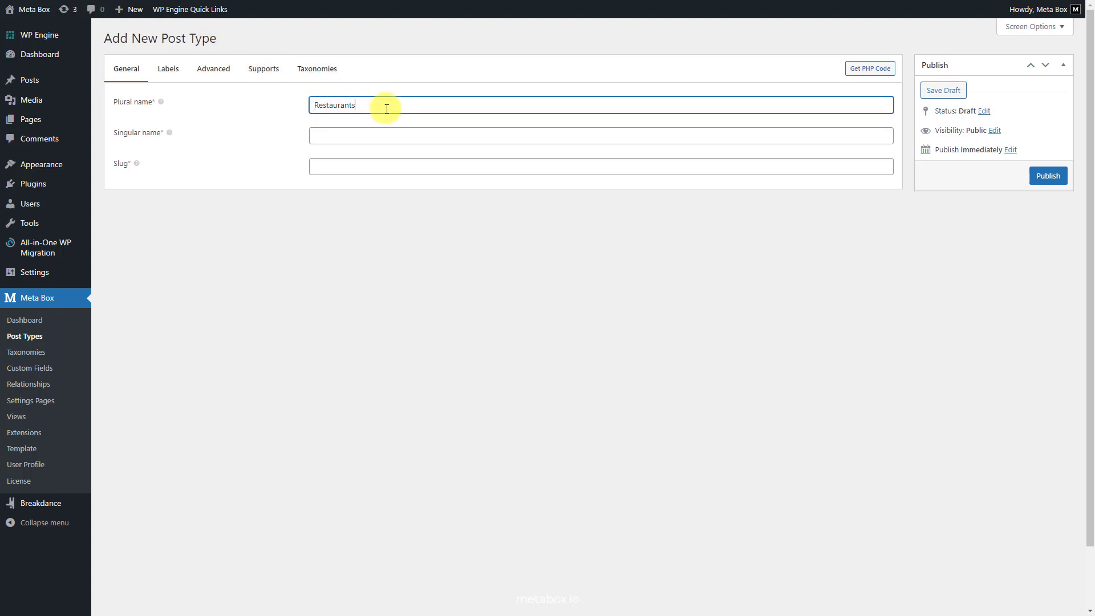
click(385, 135)
text(Restaurant)
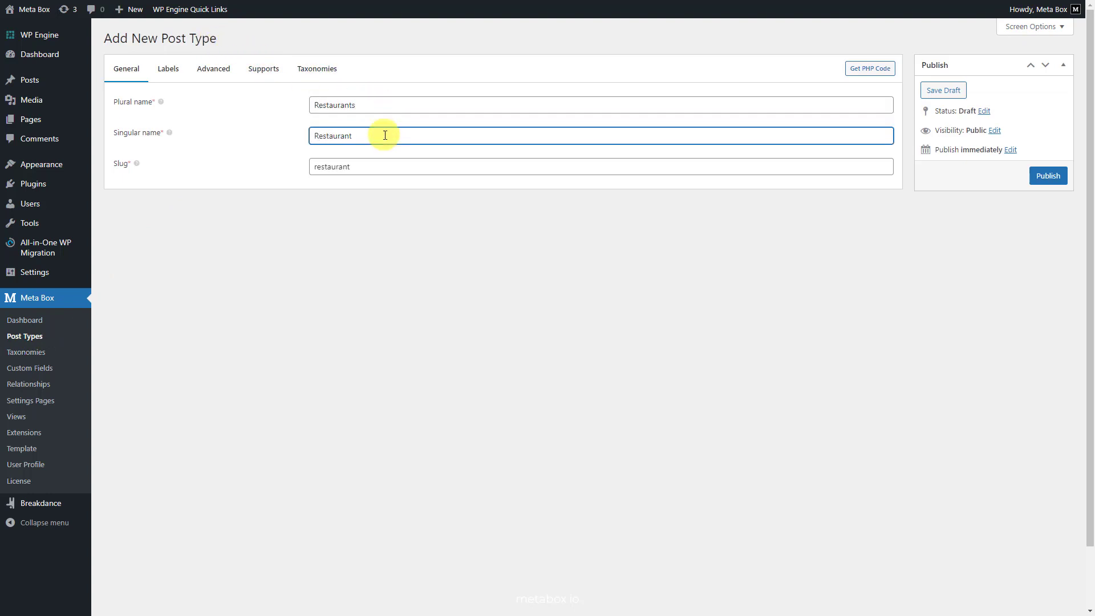
click(1043, 179)
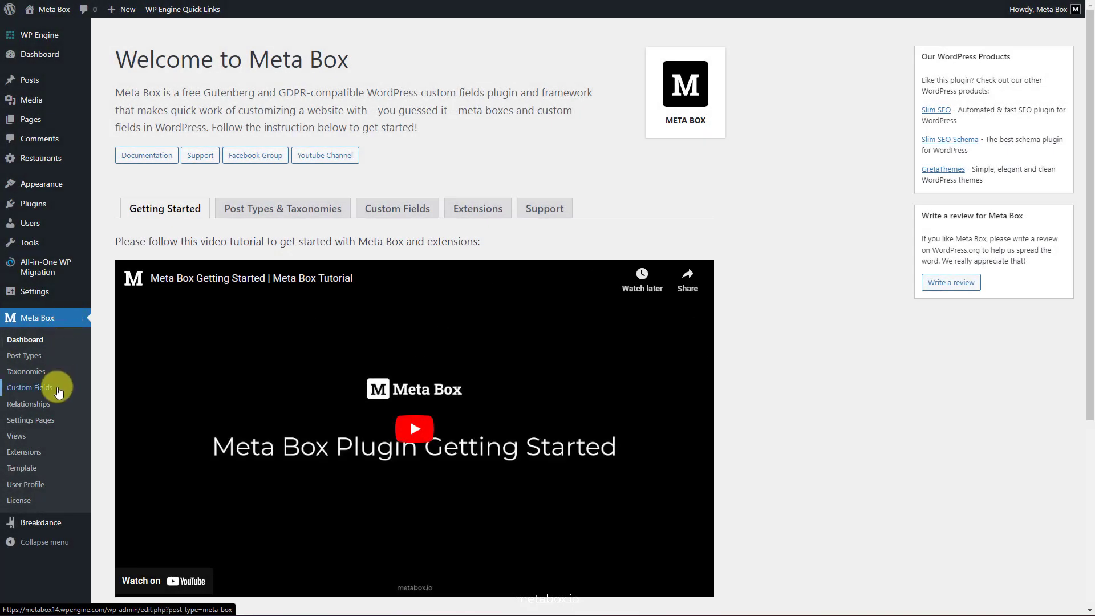
- Start a new custom field group titled "Restaurant Information"
click(58, 392)
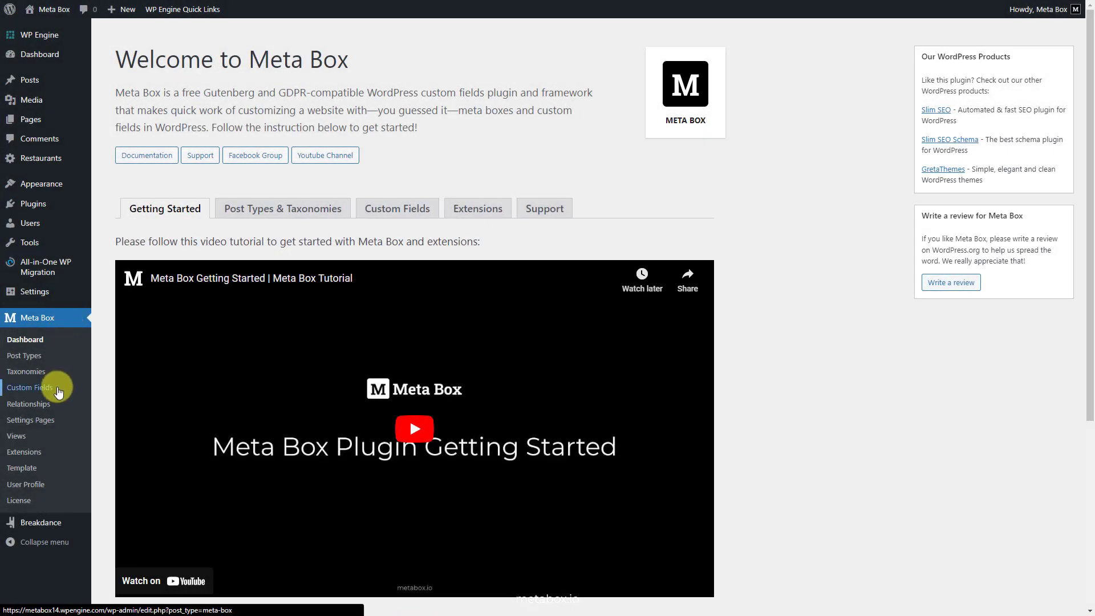
click(202, 39)
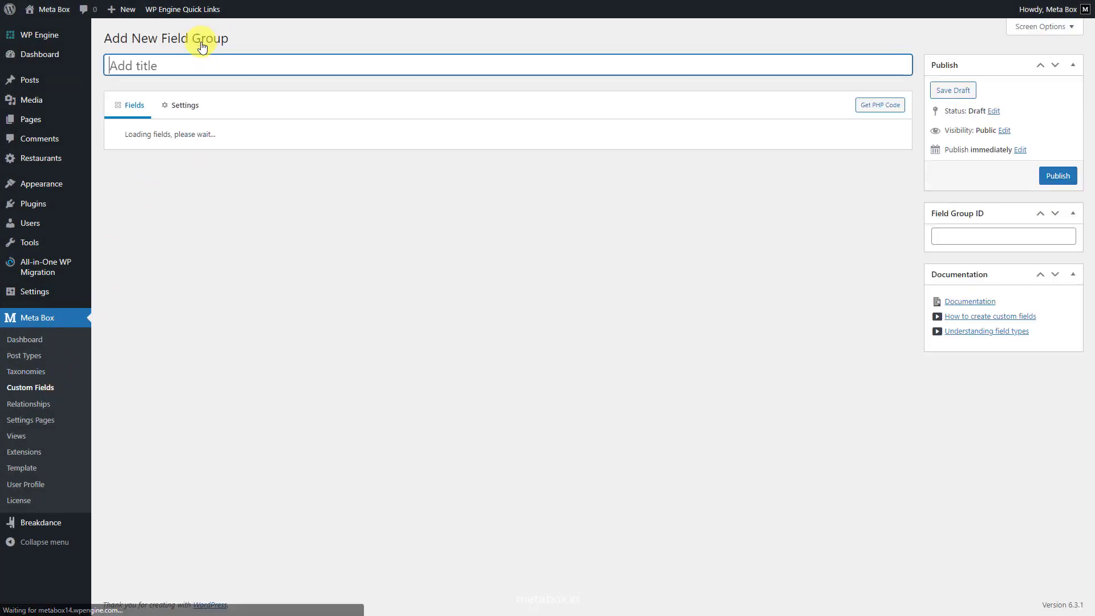
text(Restaurant Information)
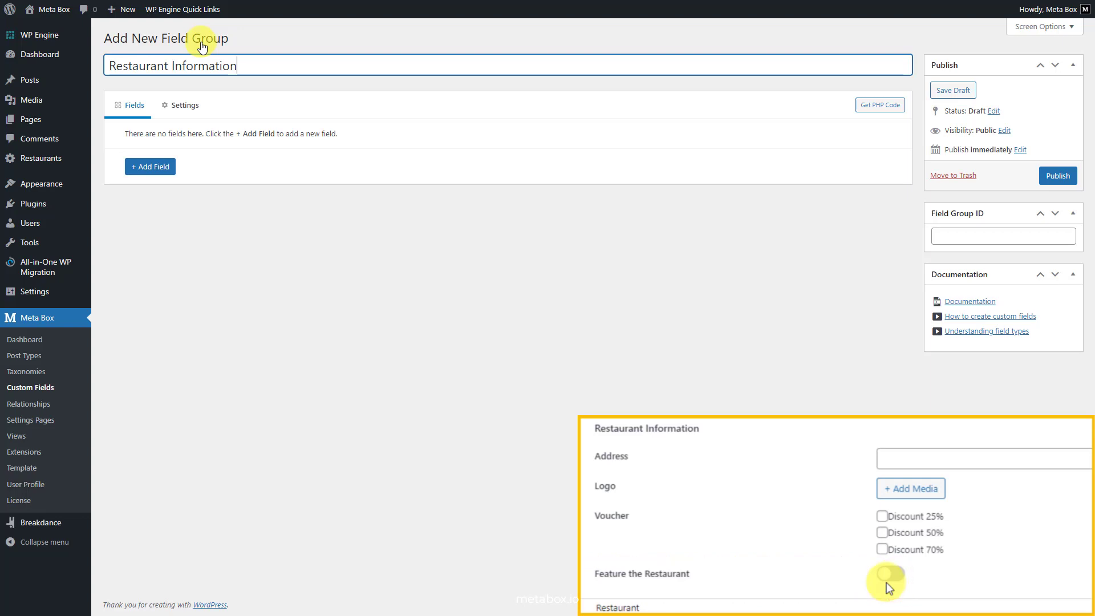
- Add a Text field to the field group and label it "Address"
click(153, 168)
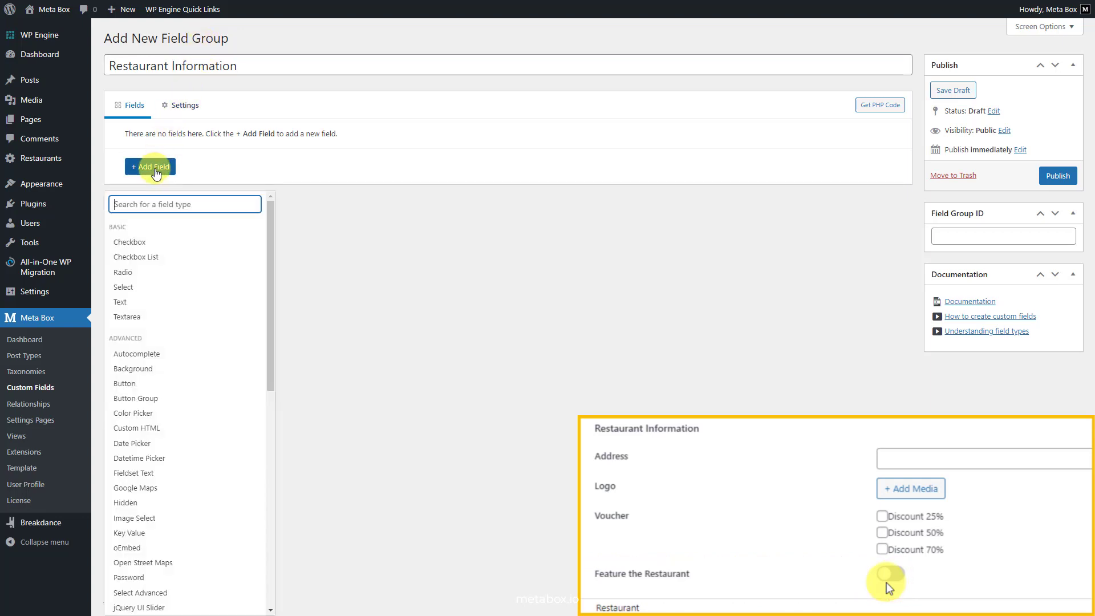
click(157, 300)
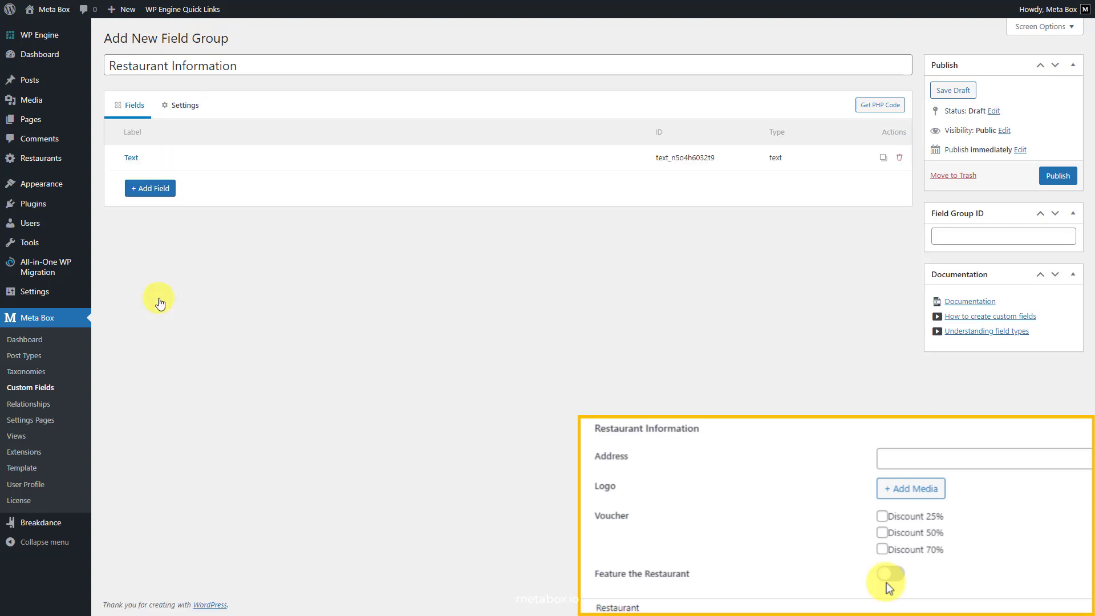
click(241, 161)
double_click(269, 211)
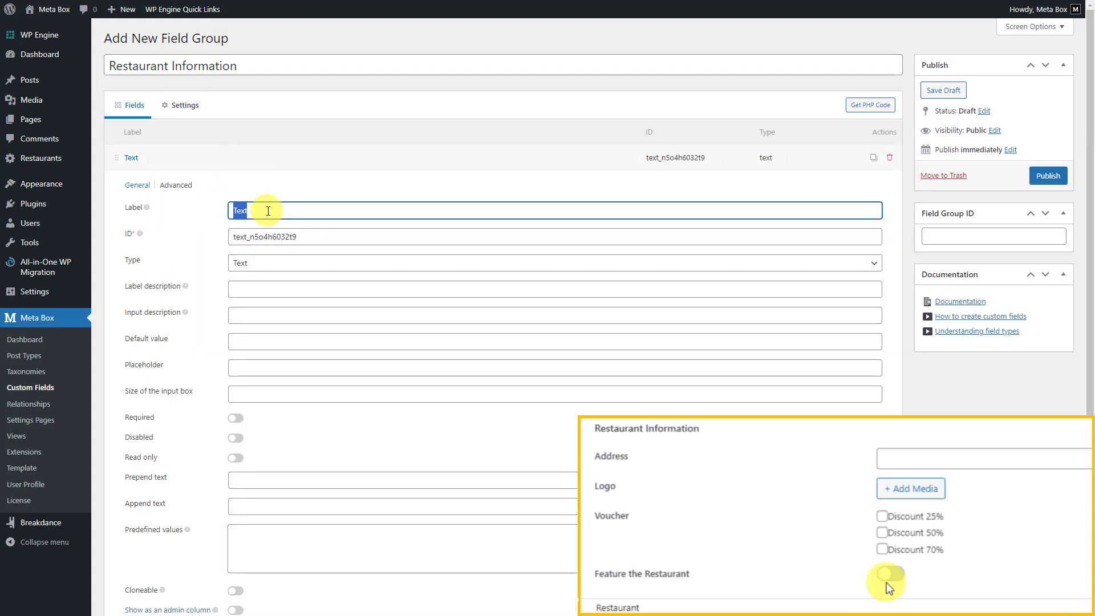
text(Address)
click(264, 162)
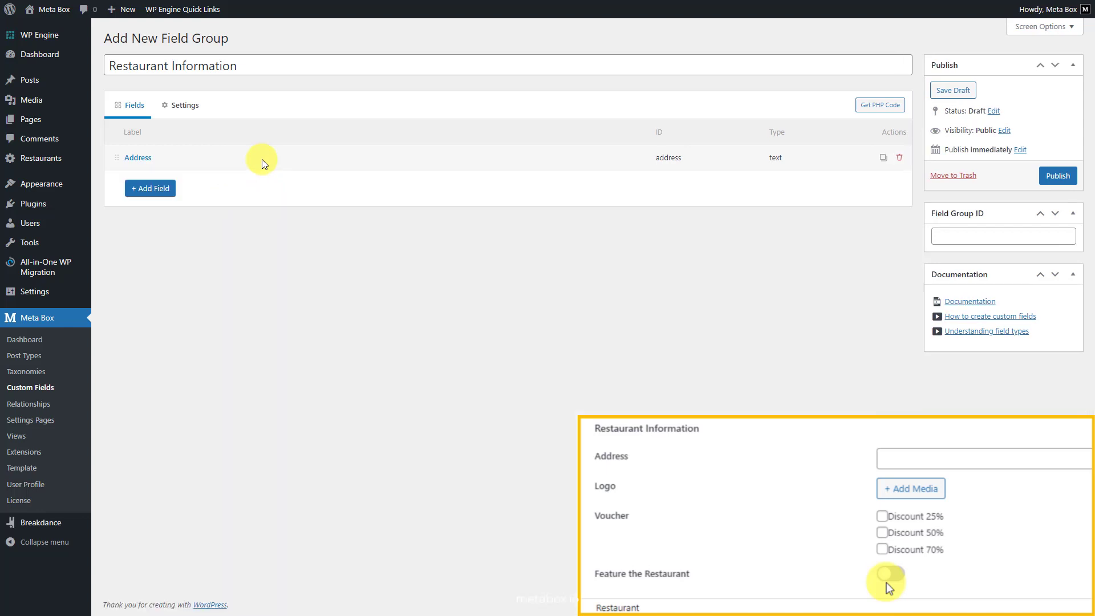
- Add a Single Image field to the field group and label it "Logo"
click(150, 189)
text(single image)
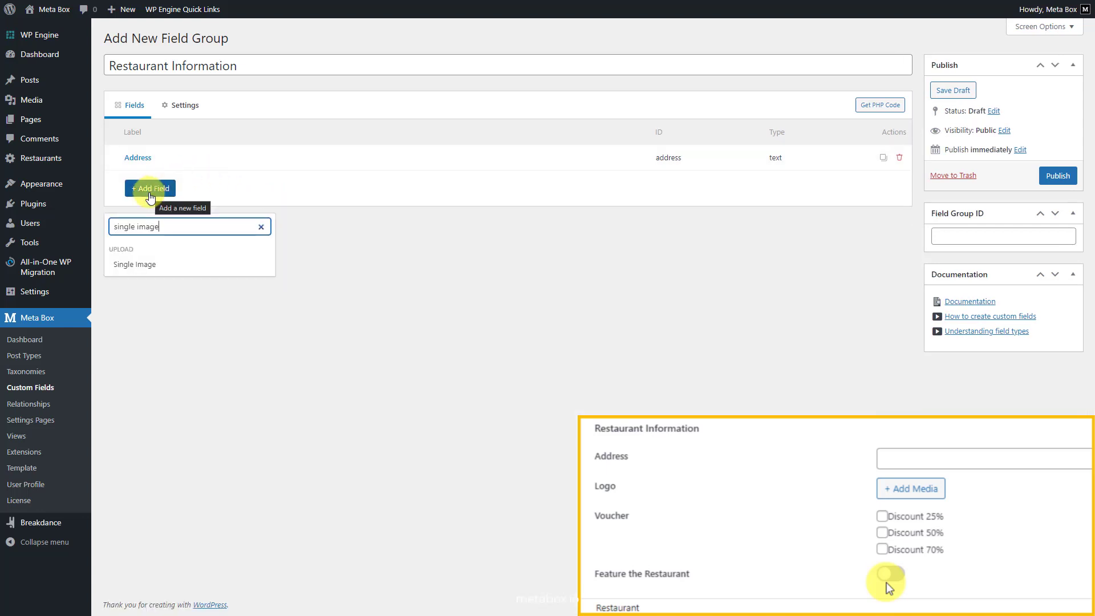
click(175, 271)
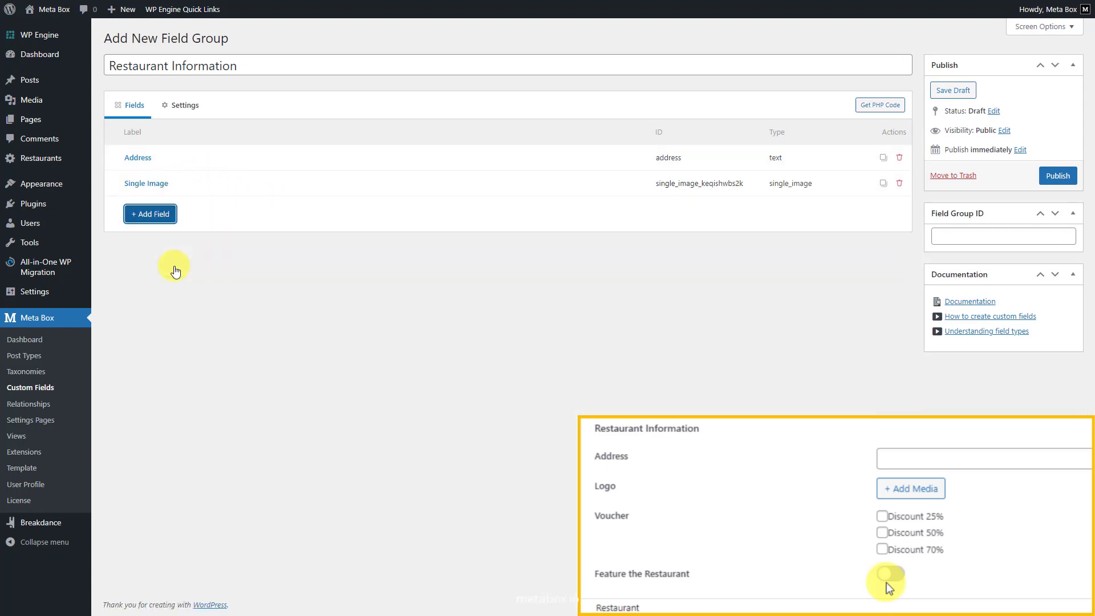
click(222, 189)
triple_click(300, 234)
text(Logo)
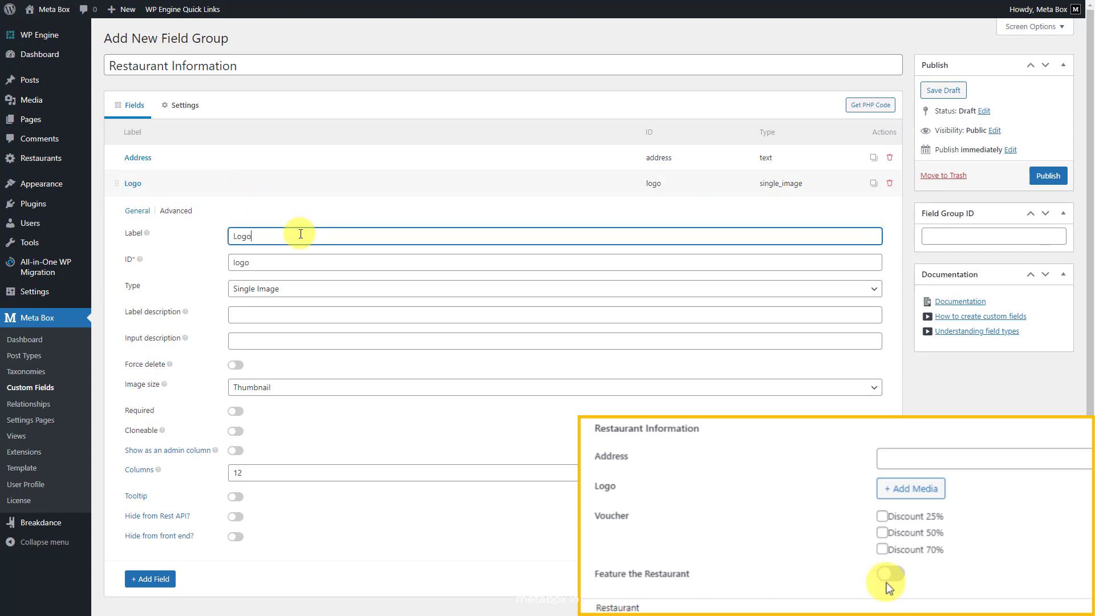
click(303, 186)
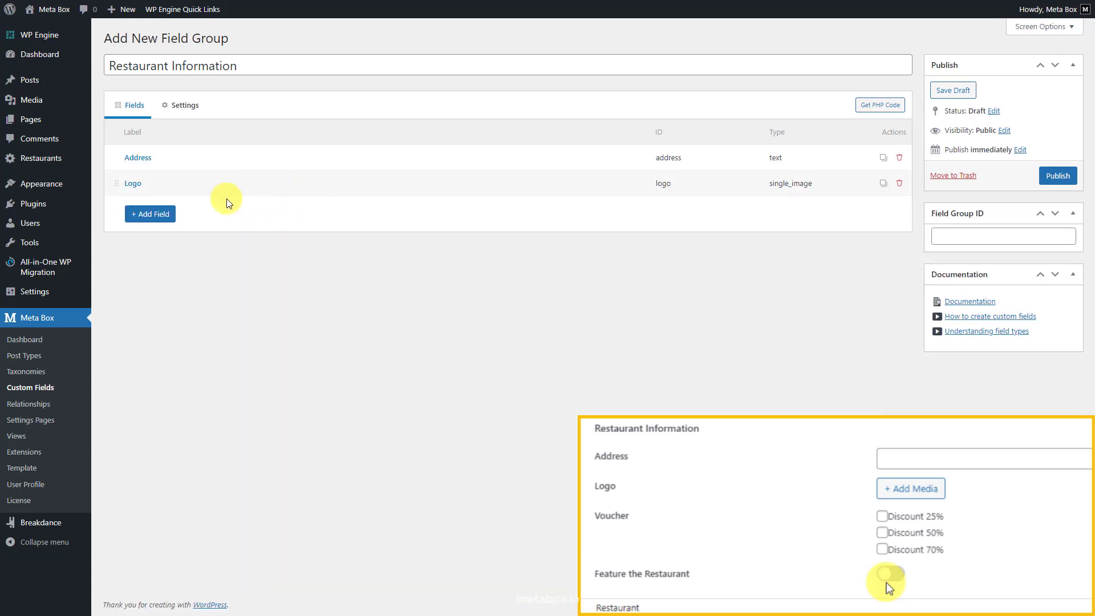
- Add a Checkbox List field labelled "Voucher" with the choices Discount 25%, Discount 50% and Discount 70%, one per line
click(154, 224)
text(checkbox)
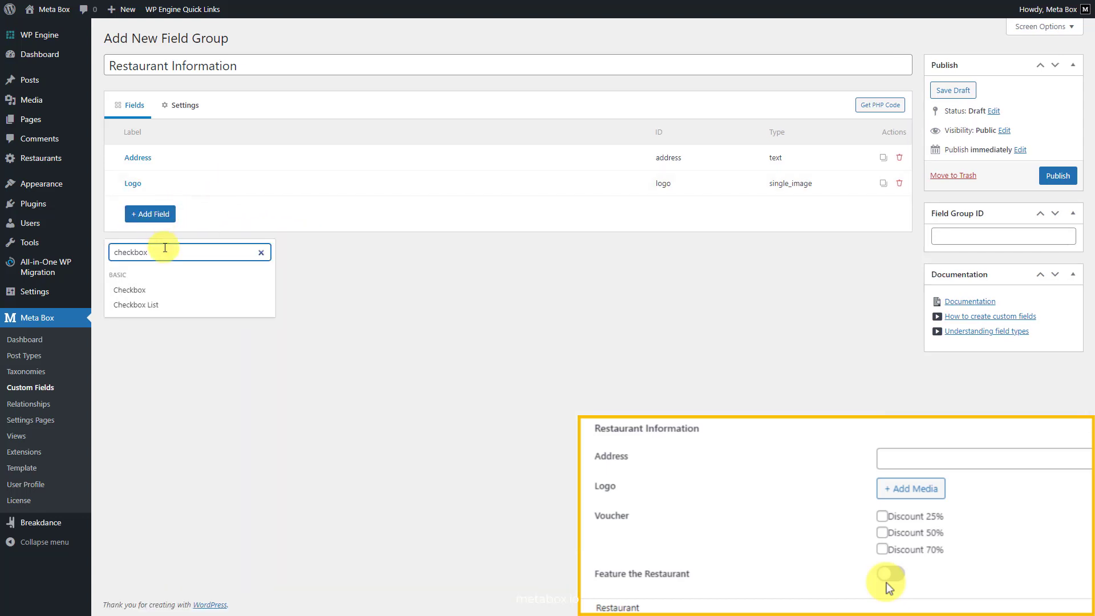
click(181, 305)
click(215, 213)
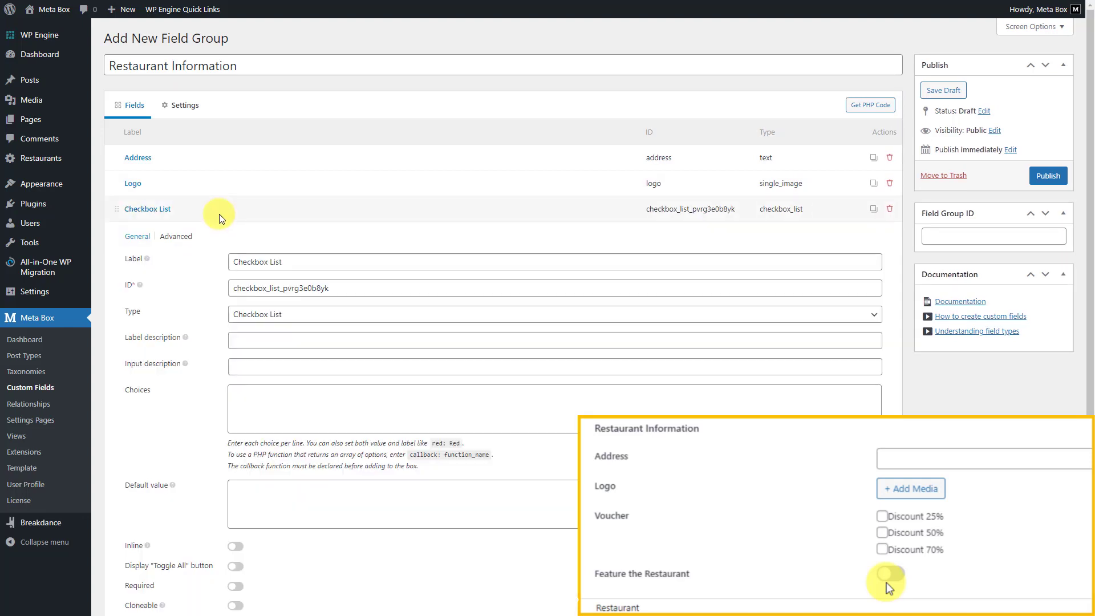
click(311, 261)
key(ctrl+a)
text(Voucher)
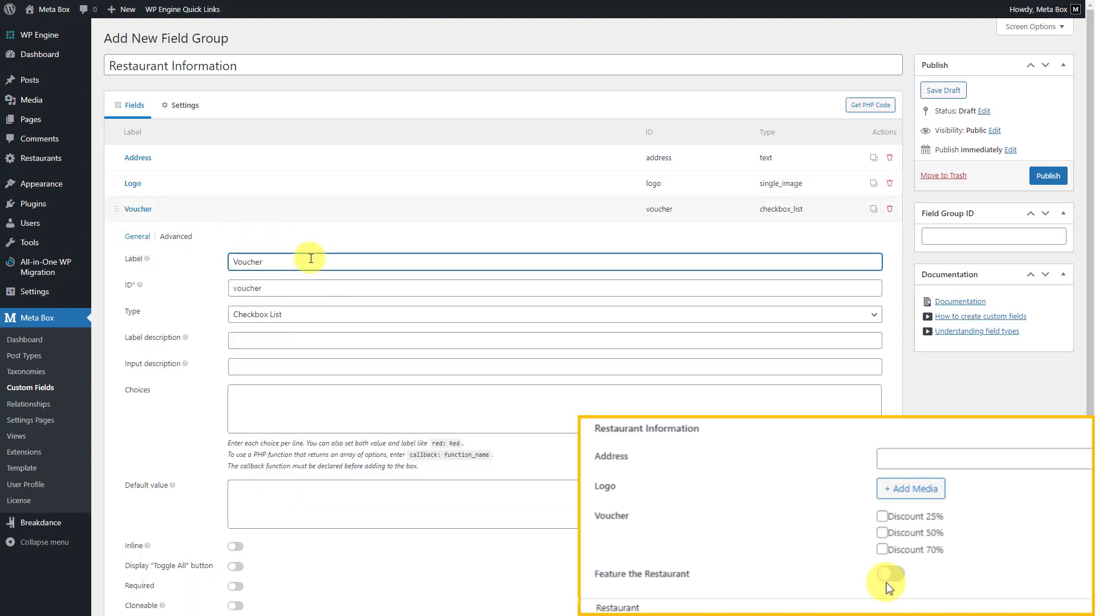
click(325, 400)
text(Discount 25% Discount 50% Discount 70%)
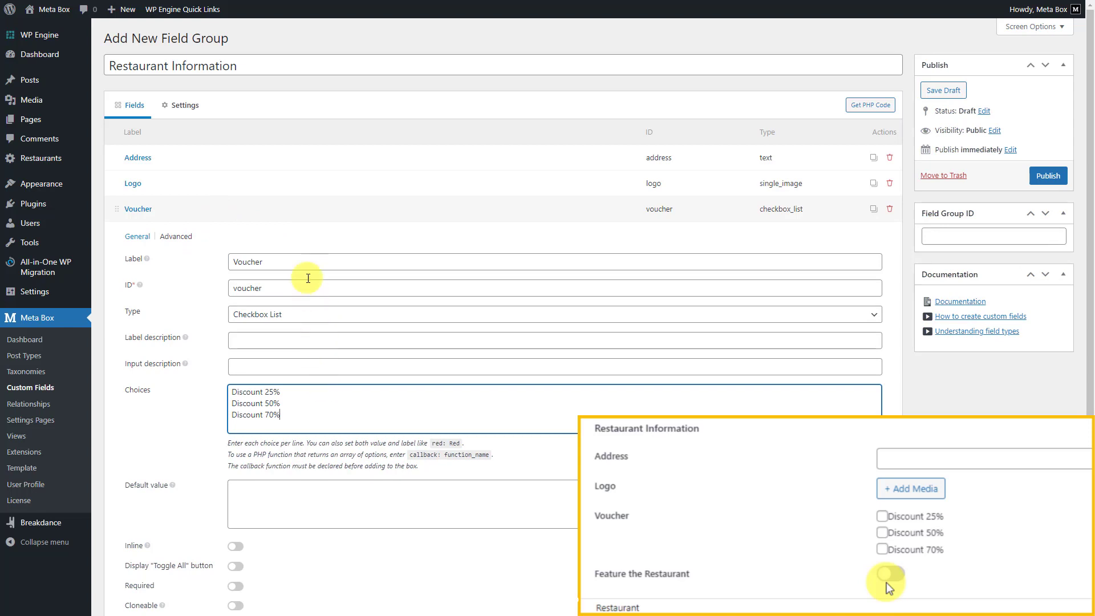
click(294, 215)
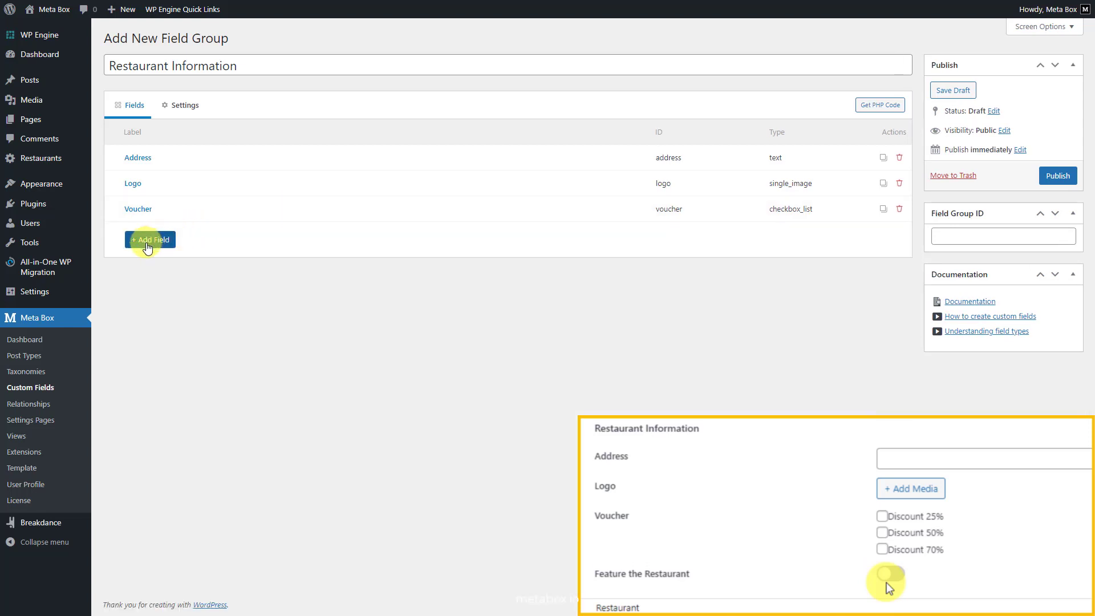
- Add a Switch field to the field group and label it "Feature the Restaurant"
click(149, 242)
text(switch)
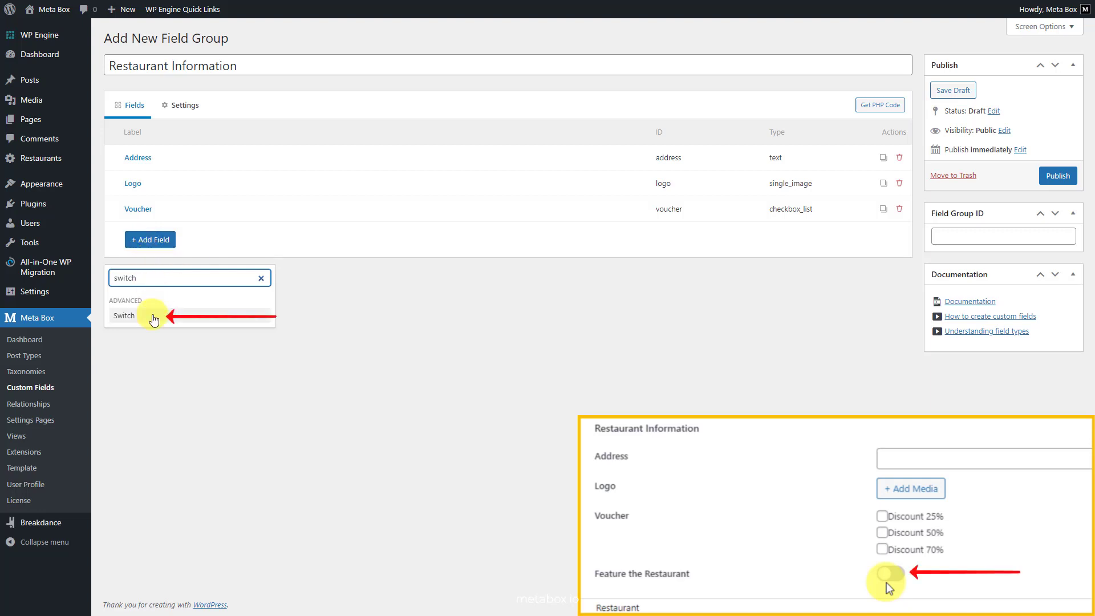
click(153, 317)
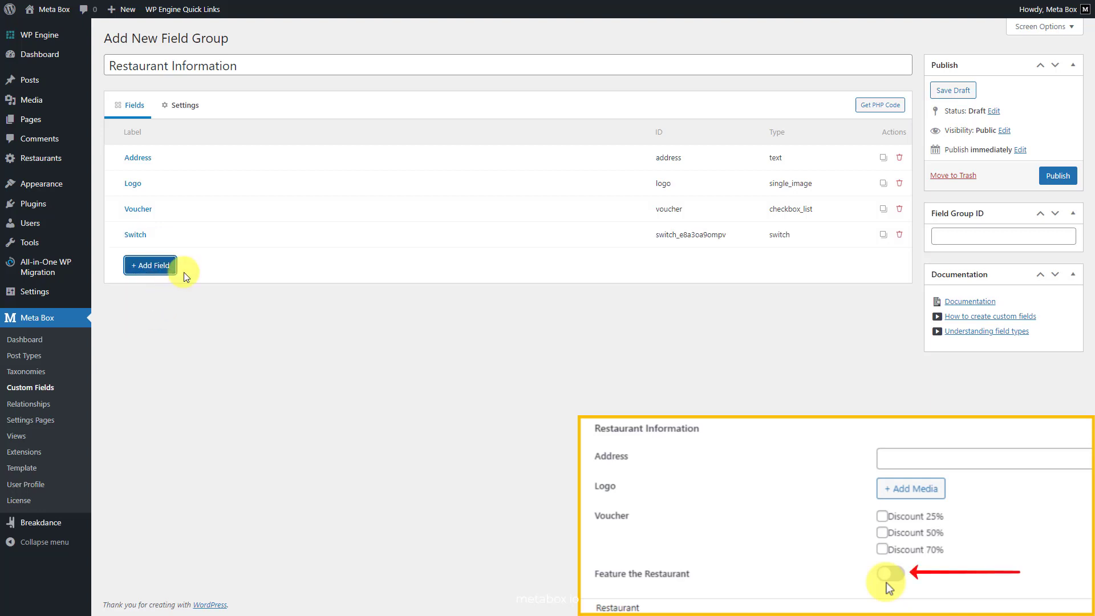
click(216, 240)
double_click(286, 286)
text(Feature the Restaurant)
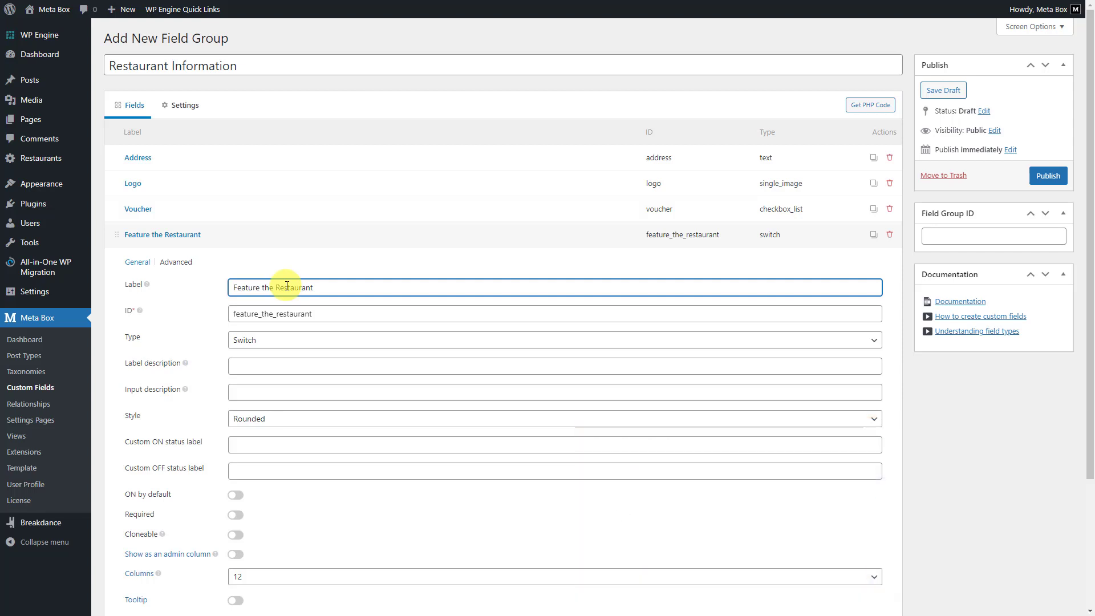
- Show the switch field as an admin column positioned after title, with the column title "Feature the Restaurant"
scroll(287, 286, down, 2)
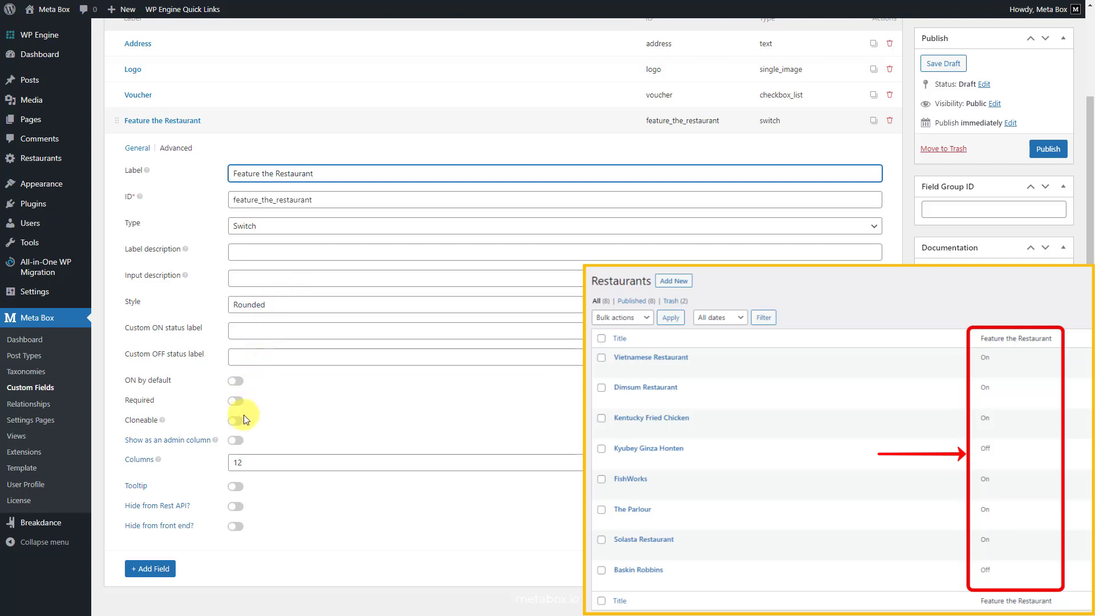
click(235, 441)
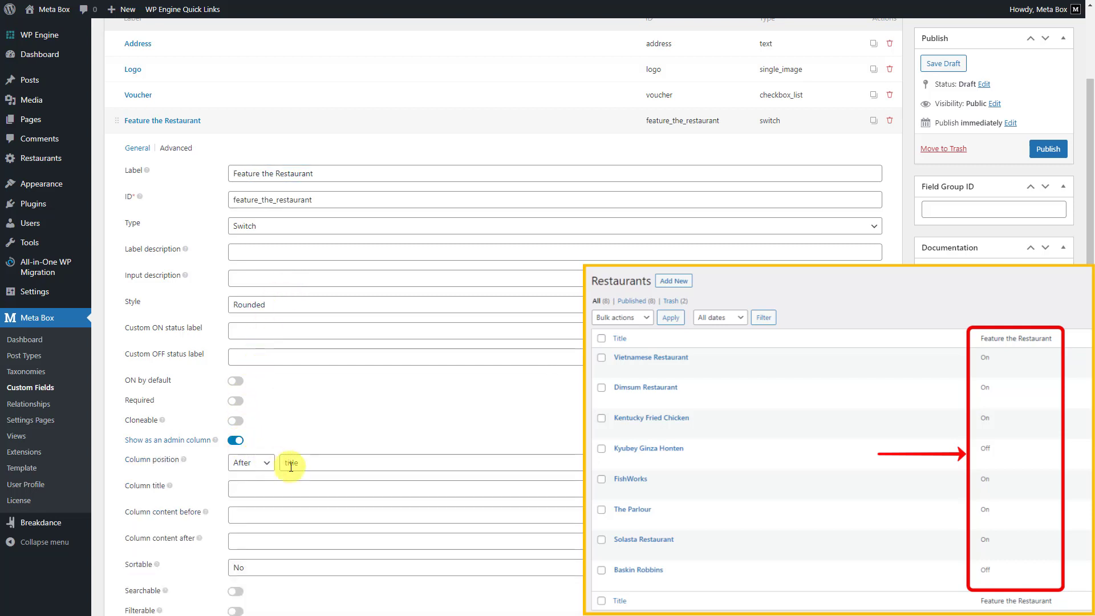
click(337, 489)
text(Feature the Restaurant)
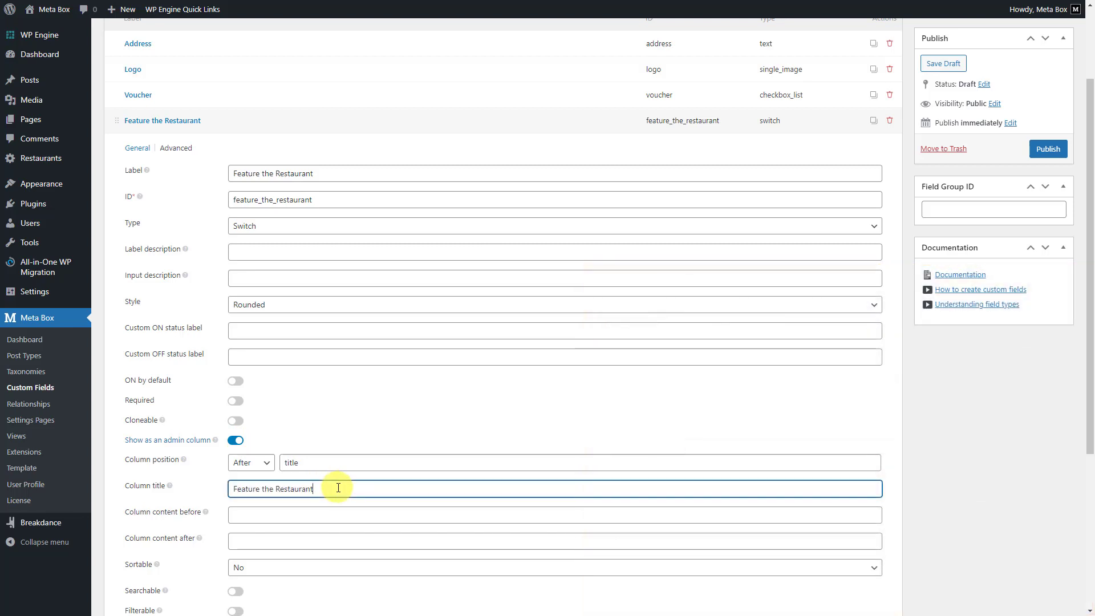
scroll(336, 486, up, 2)
click(282, 235)
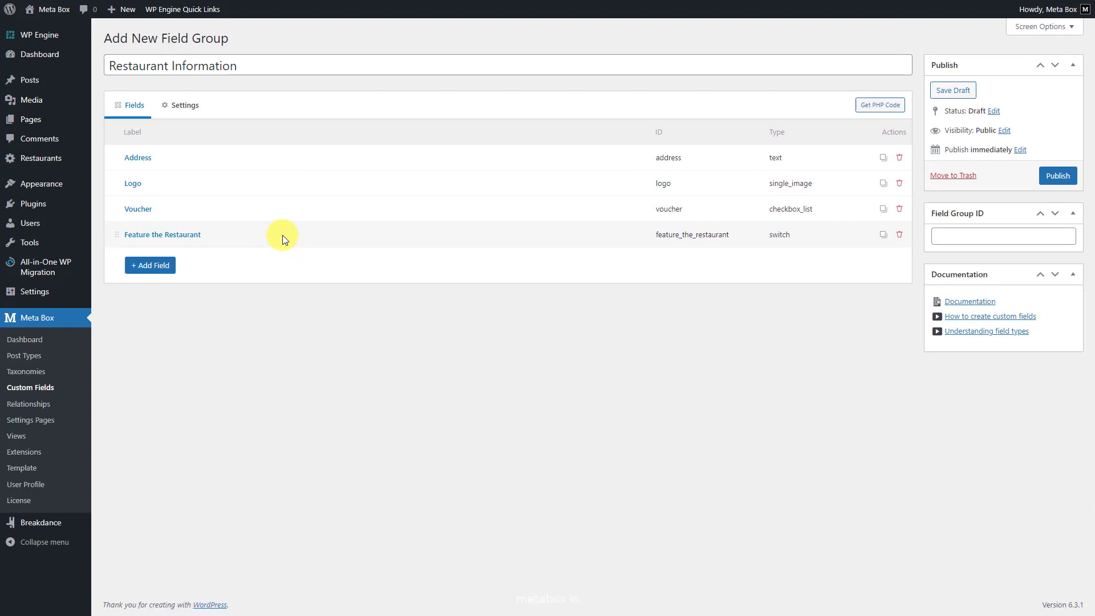
- Set the field group's location to the Restaurant post type instead of Post, and publish the field group
click(191, 114)
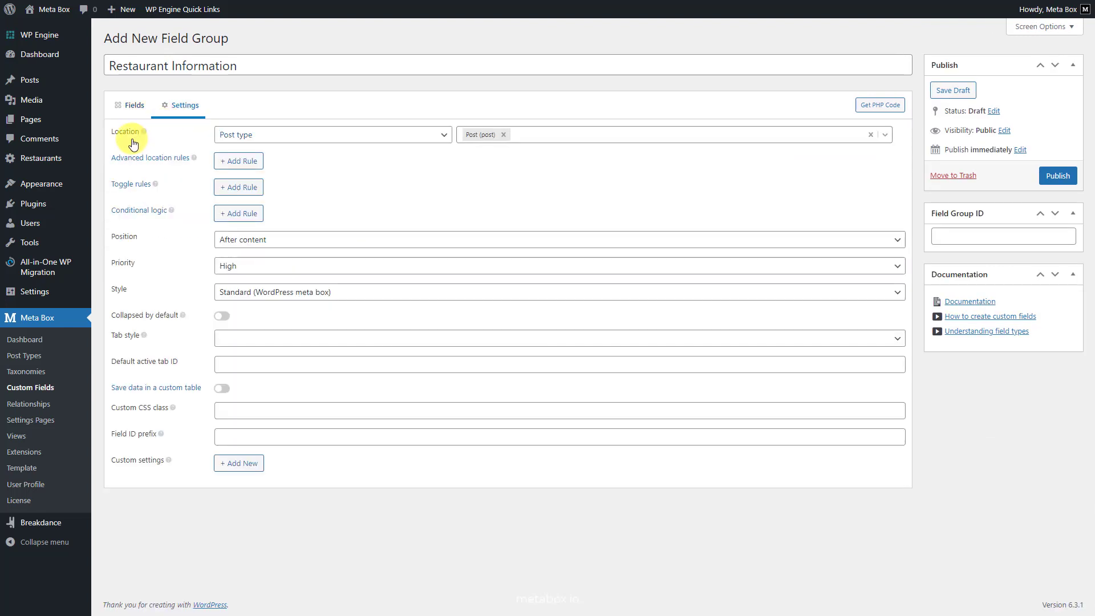
click(503, 135)
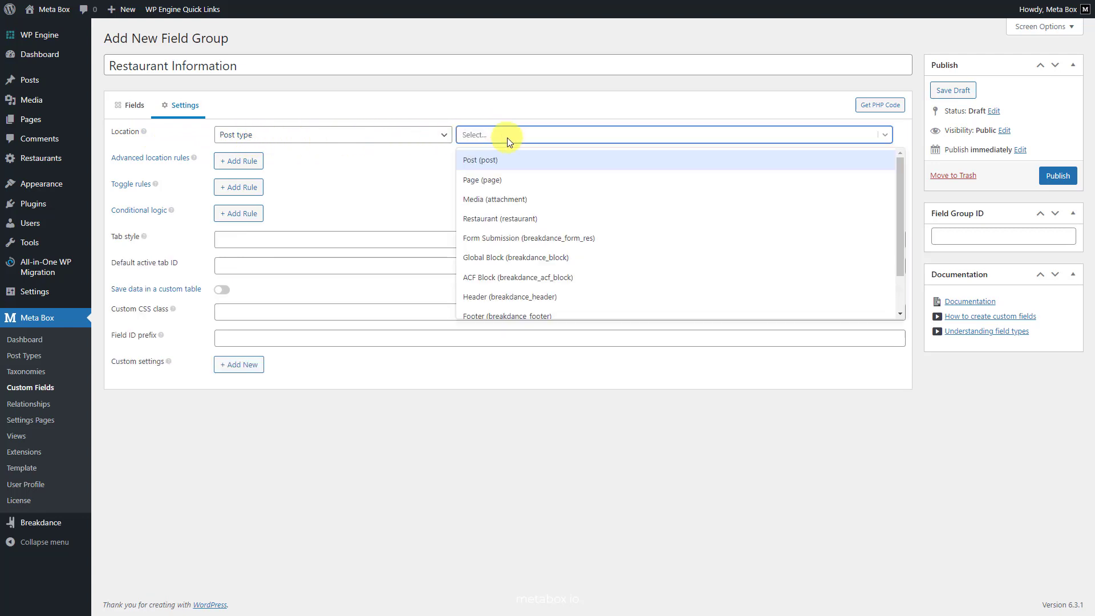
click(565, 217)
click(1058, 175)
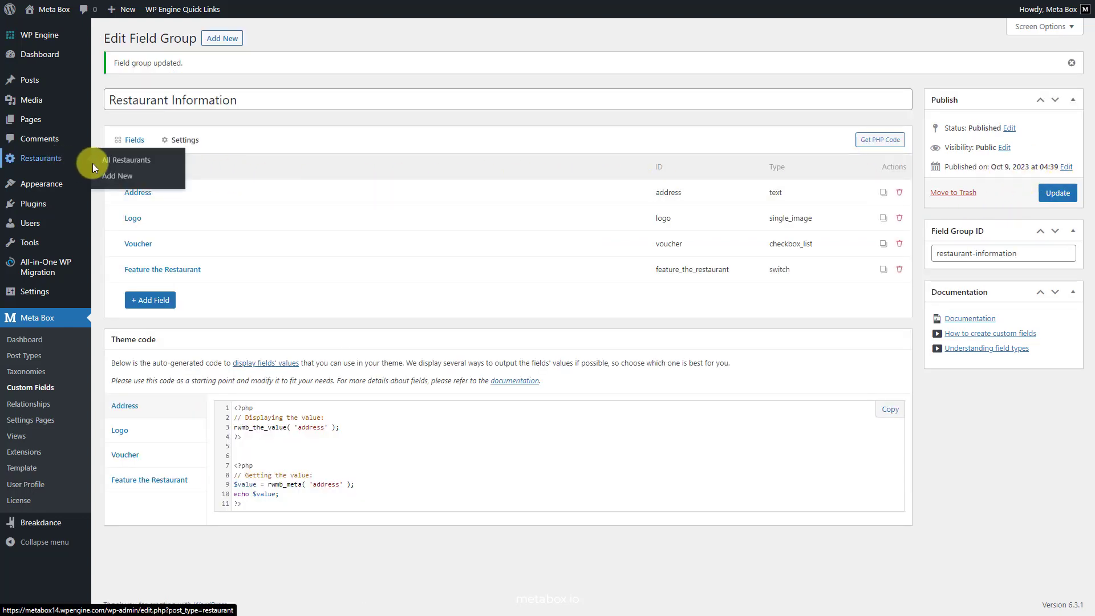
- Start a new restaurant post and turn on its Feature the Restaurant switch
click(108, 182)
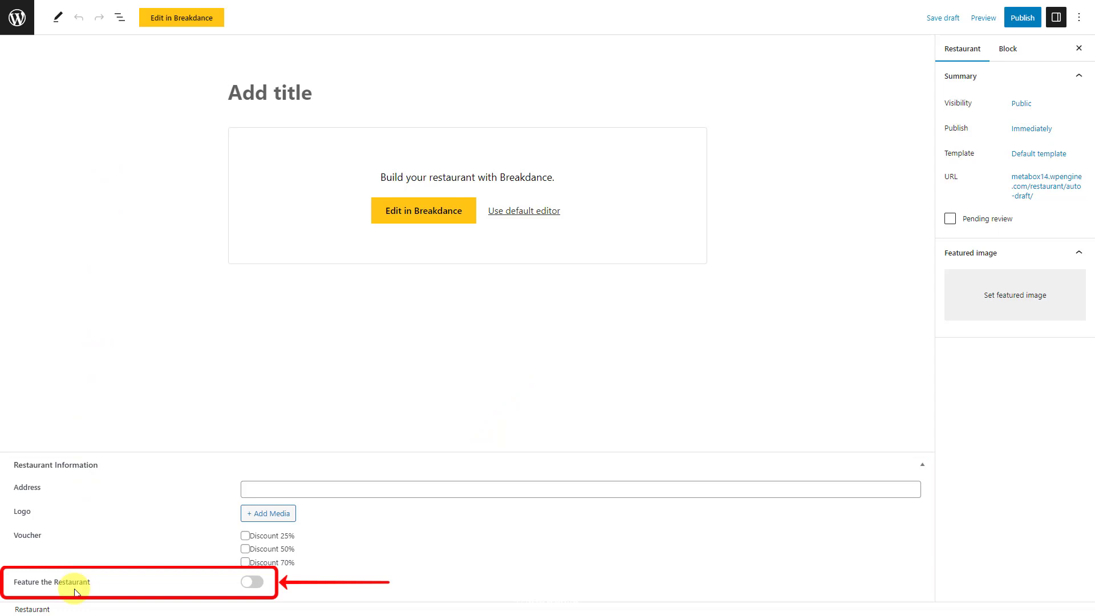
click(248, 588)
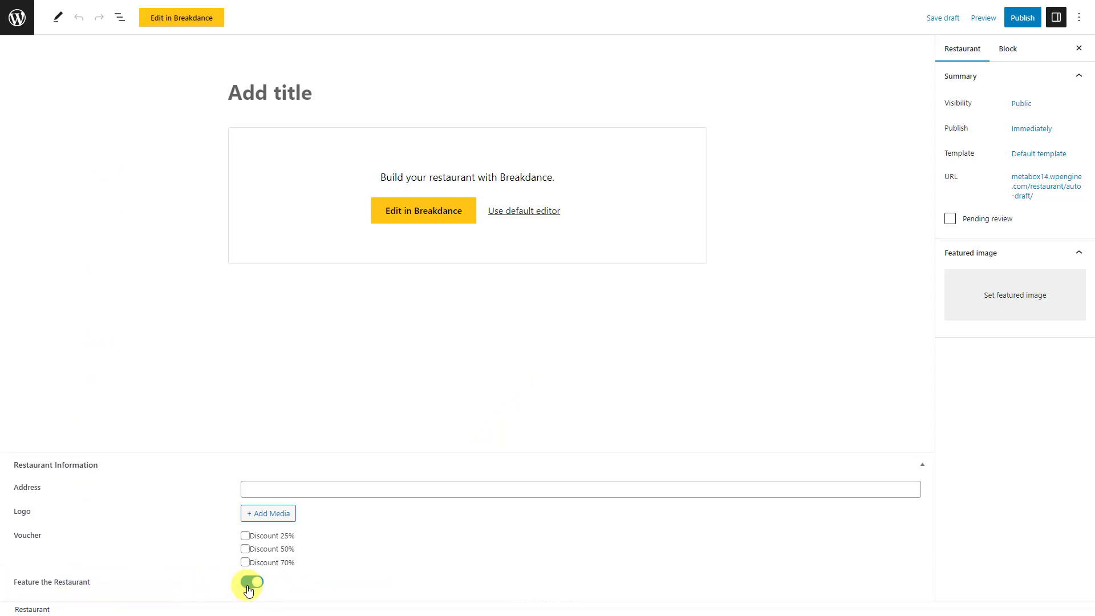
- Title the restaurant post "Vietnamese Restaurant" and add a paragraph of Lorem Ipsum text as its content
click(343, 97)
text(Vietnamese Restaurant)
key(Return)
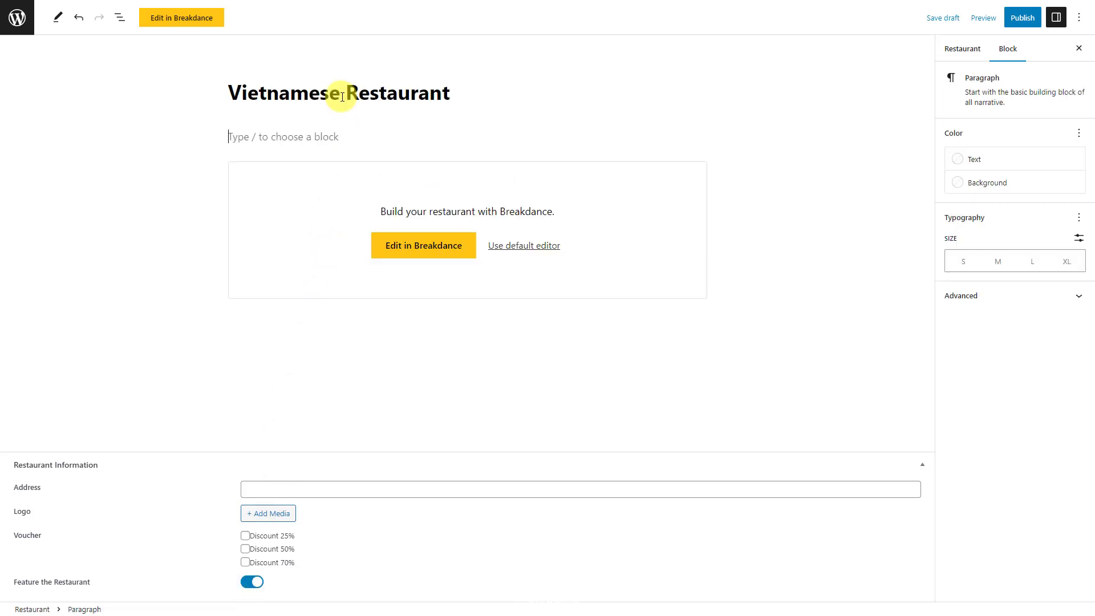
text(Lorem Ipsum is simply dummy text of the printing and typesetting industry. Lorem Ipsum has been the industry's standard dummy text ever since the 1500s, when an unknown printer took a galley of type and scrambled it to make a type specimen book. It has survived not only five centuries, but also the leap into electronic typesetting, remaining essentially unchanged. It was popularised in the 1960s with the release of Letraset sheets containing Lorem Ipsum passages, and more recently with desktop publishing software like Aldus PageMaker including versions of Lorem Ipsum.)
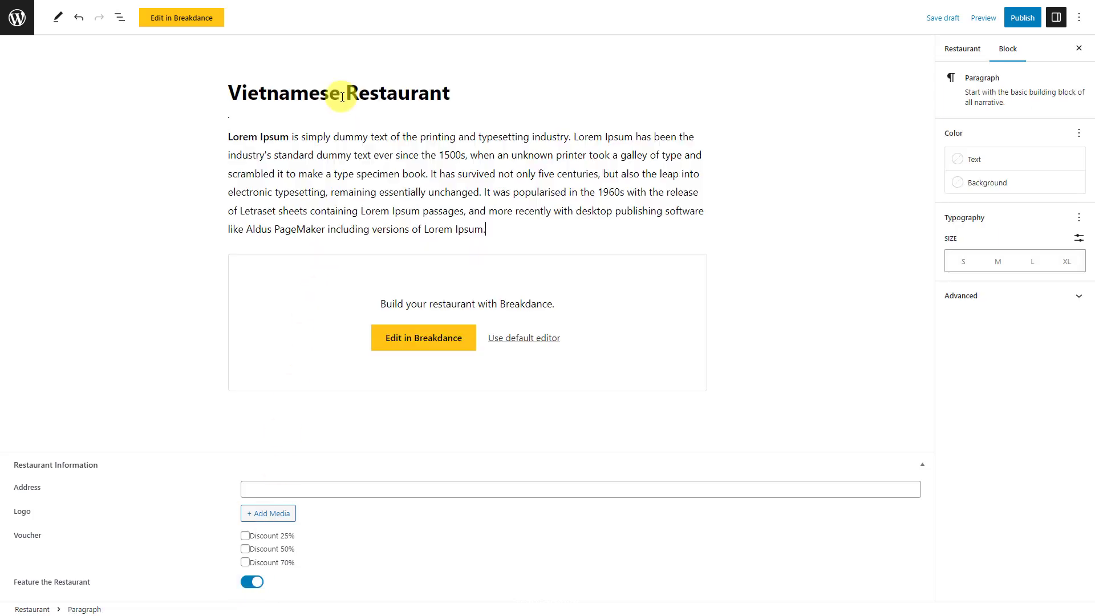
- Enter "Hanoi Vietnam" as the restaurant's address and choose the black-and-white "Restaurant" cloche image from the media library as its logo
click(308, 489)
text(Hanoi, Vietnam)
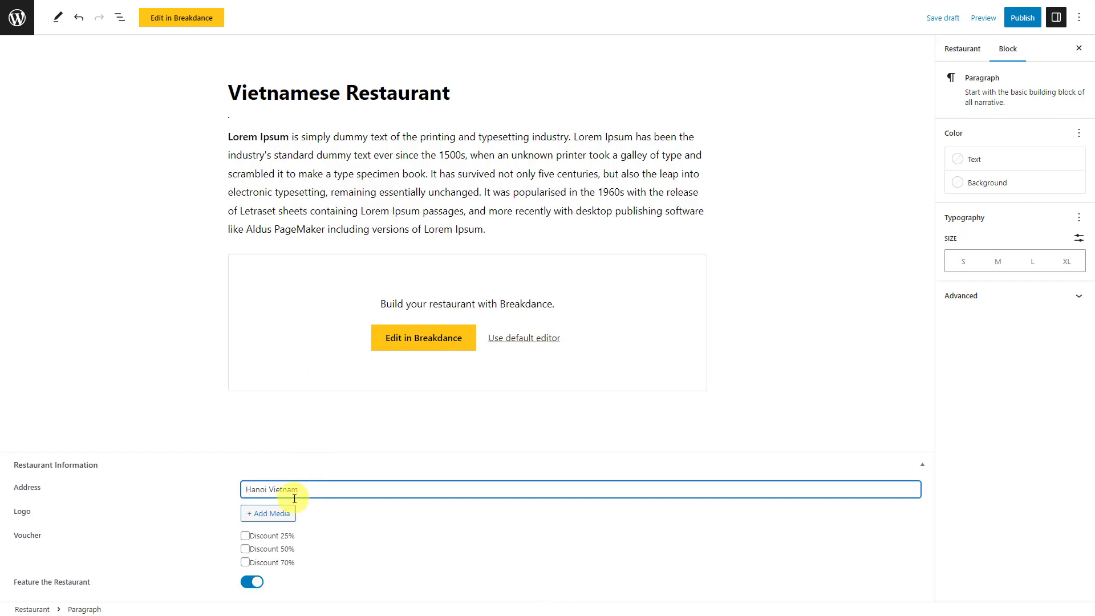
click(285, 514)
click(404, 498)
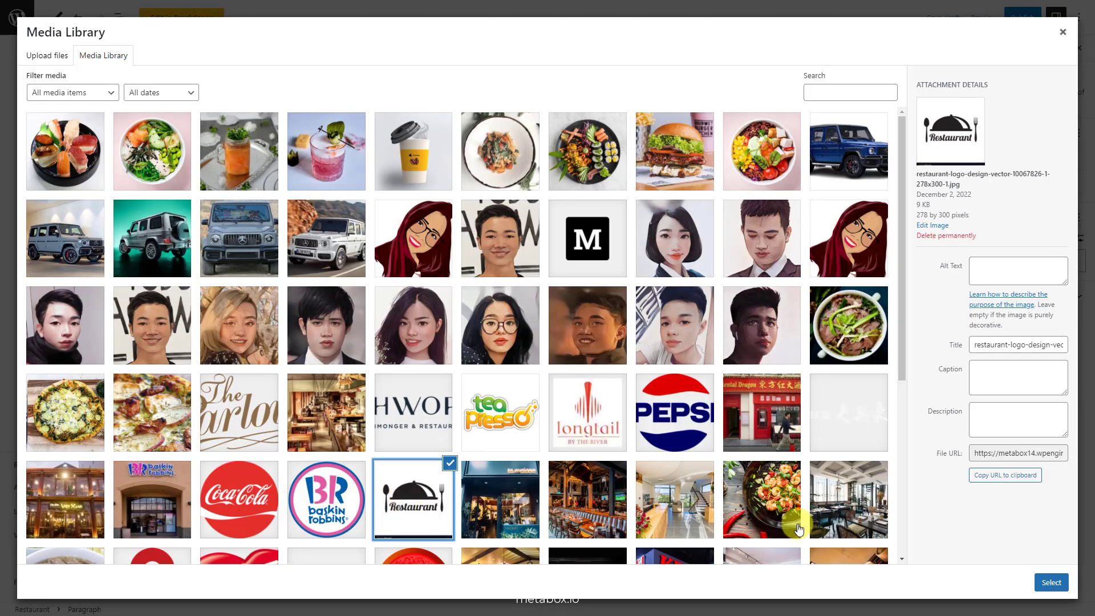
click(1048, 583)
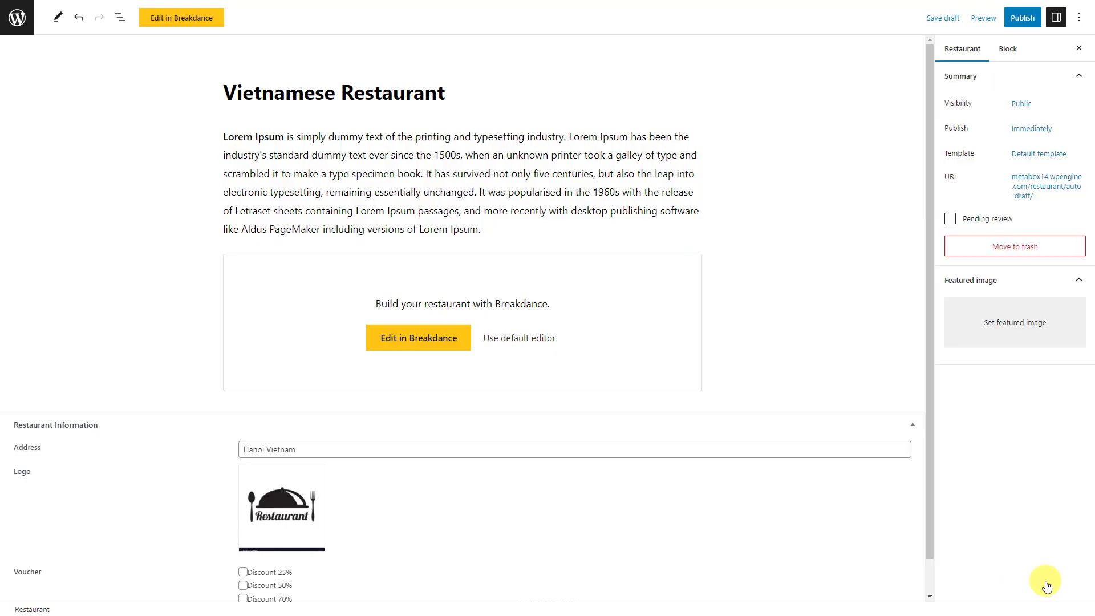
- Assign the Discount 50% voucher to the restaurant
click(243, 585)
scroll(245, 593, down, 1)
click(244, 583)
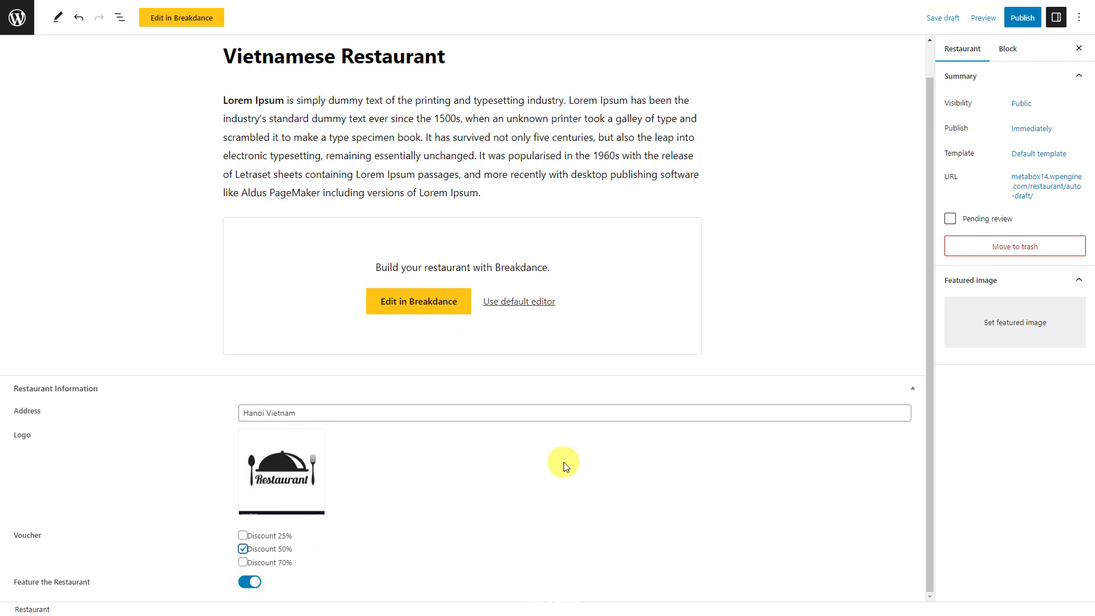
- Set the best-pho-in-vietnam image as the post's featured image and publish the restaurant
click(1007, 323)
click(849, 326)
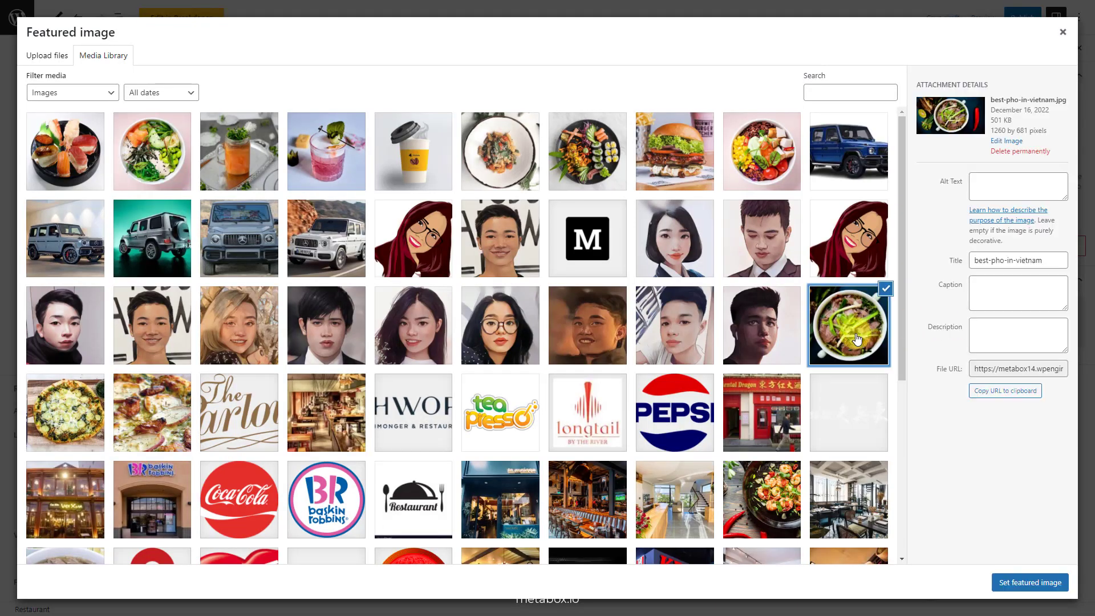
click(1029, 582)
click(1020, 19)
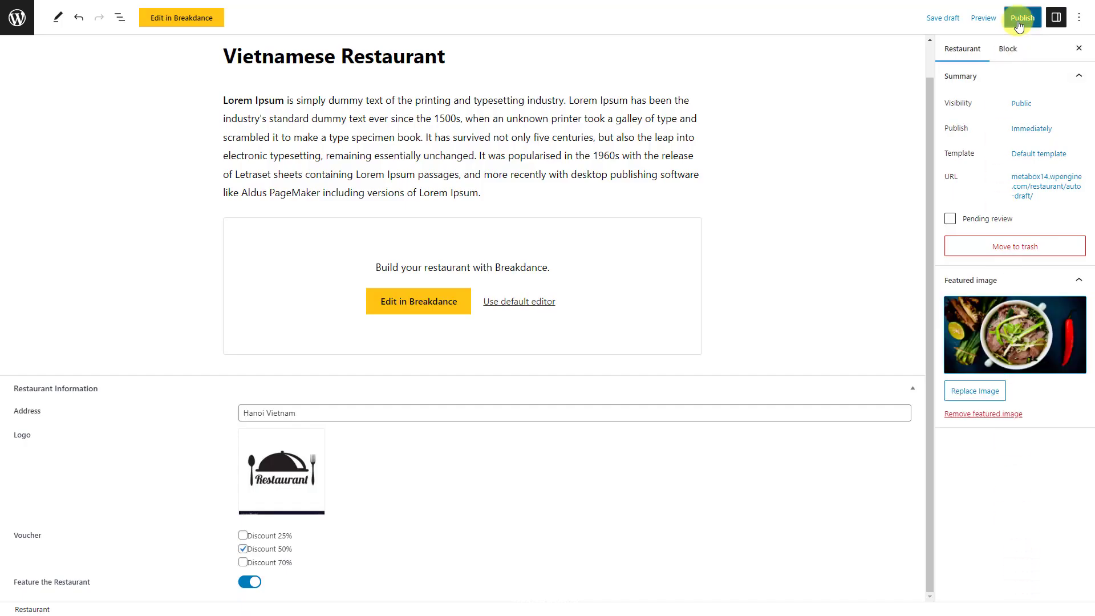
click(1007, 19)
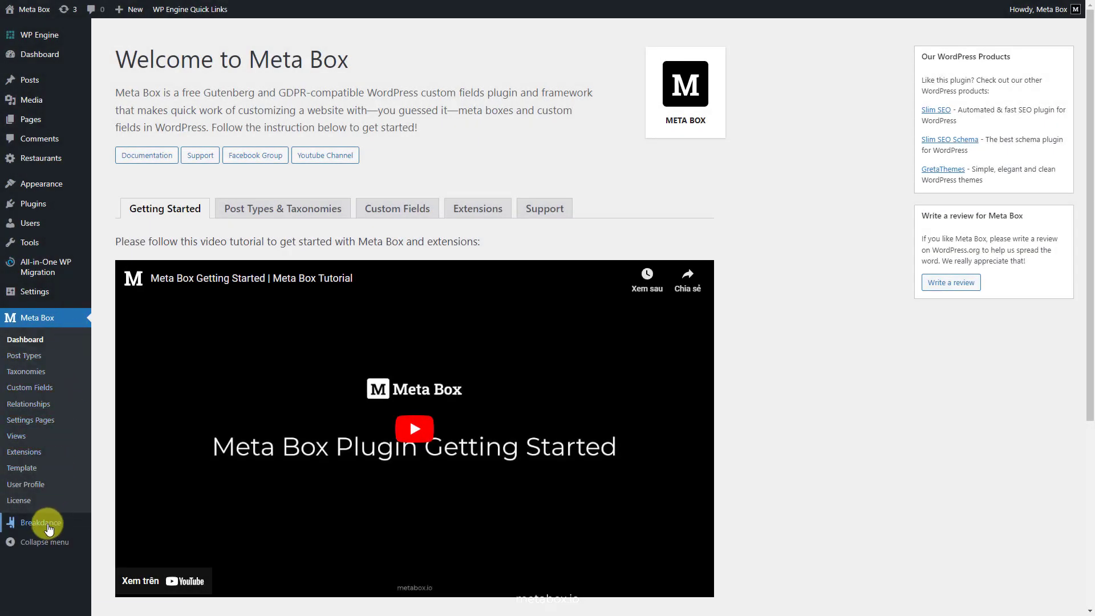
- Create a new Breakdance global block titled "Featured Block"
mouse_move(48, 528)
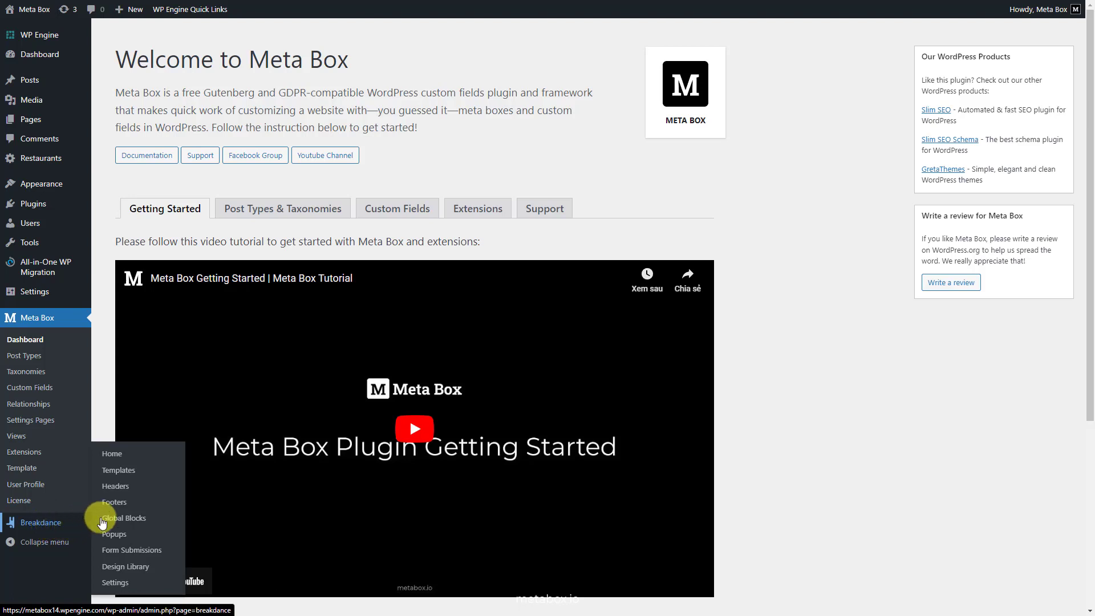
click(118, 521)
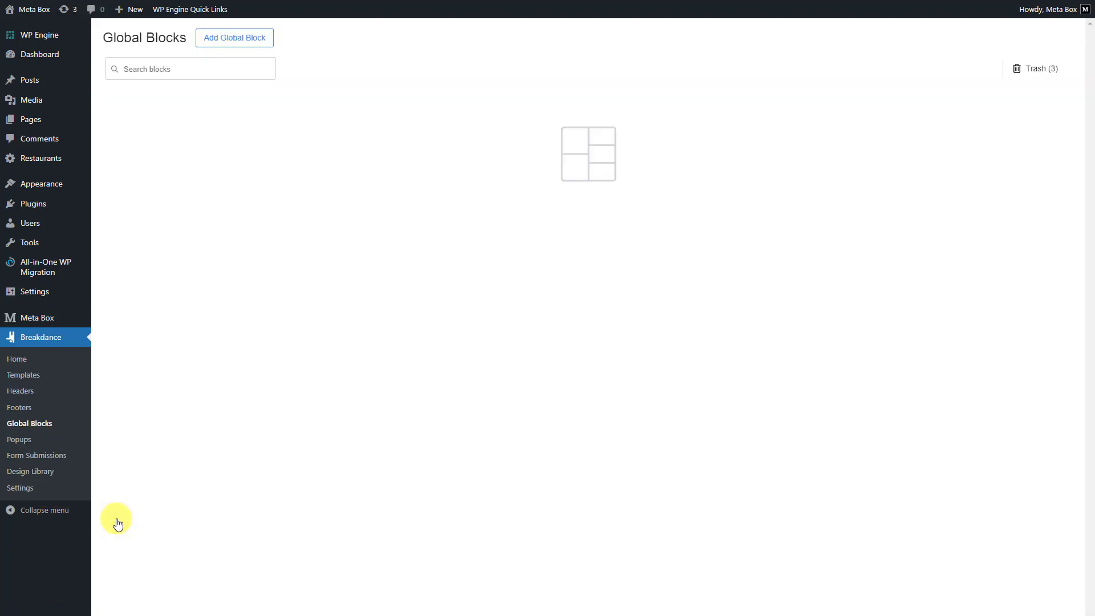
click(239, 42)
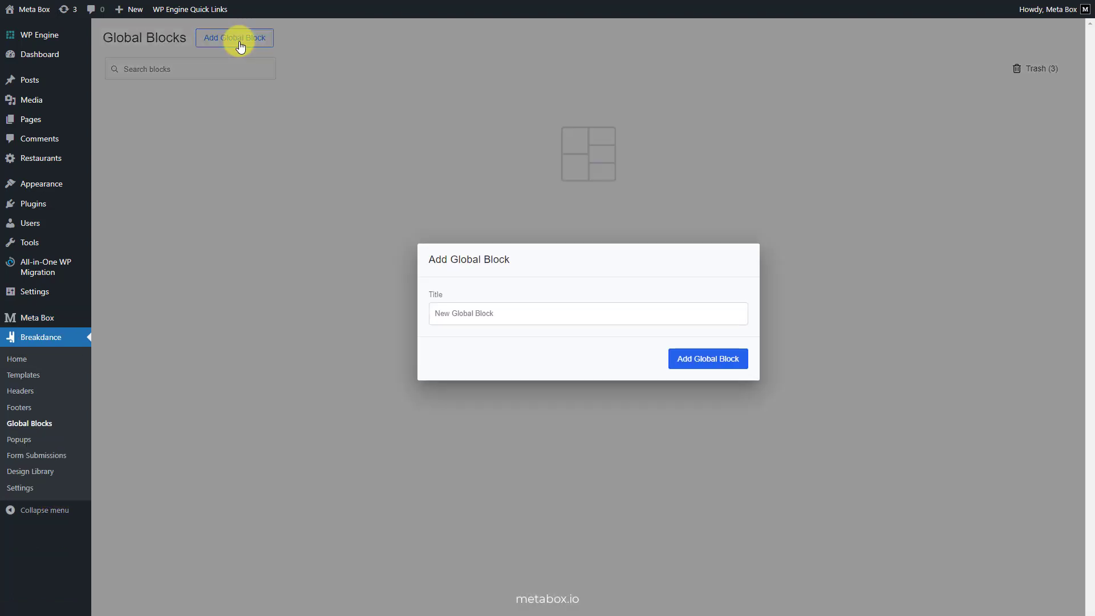
click(514, 309)
text(Featured Block)
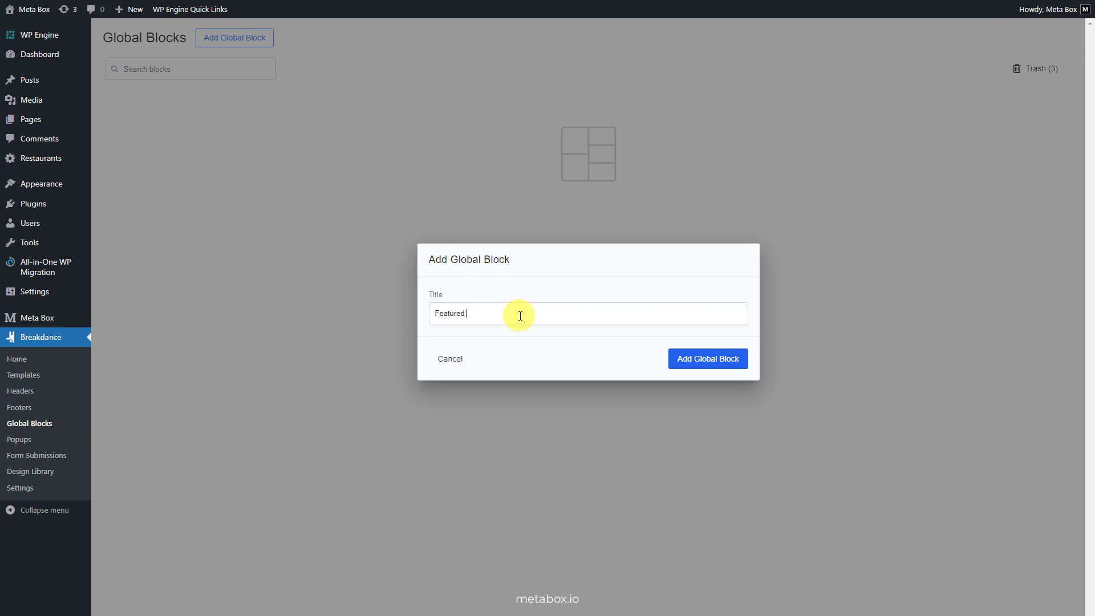
click(676, 360)
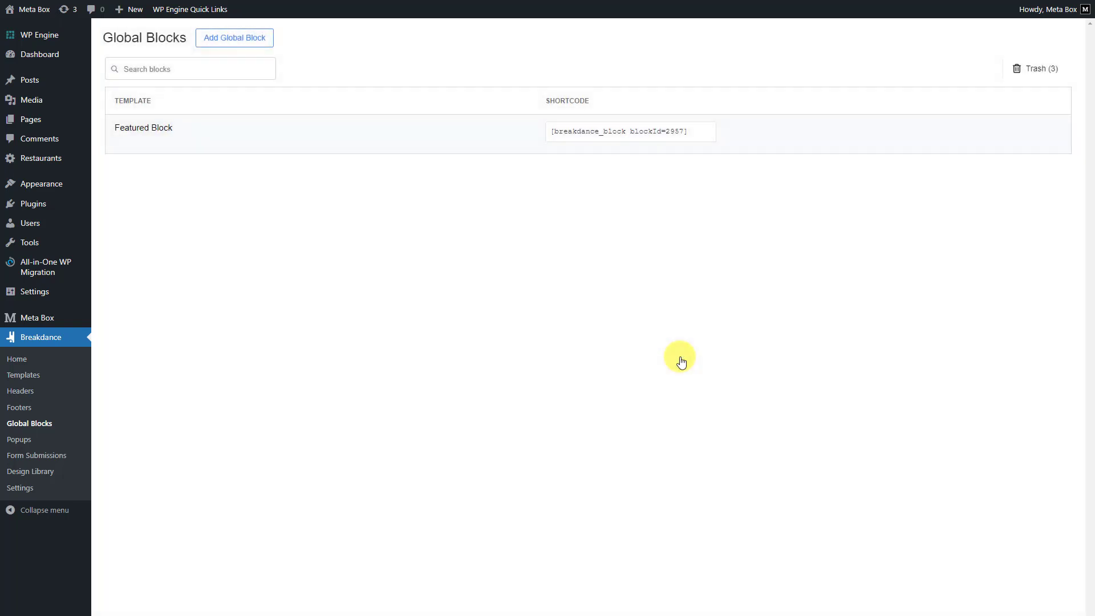
- Open Featured Block in the Breakdance builder and add a Div element to it
click(150, 143)
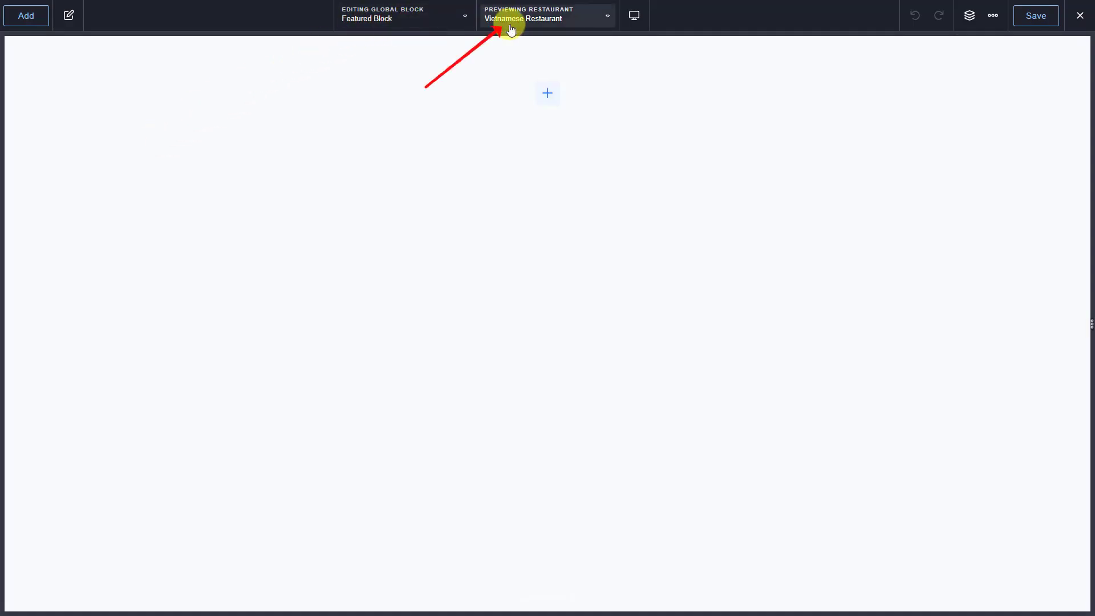
click(547, 93)
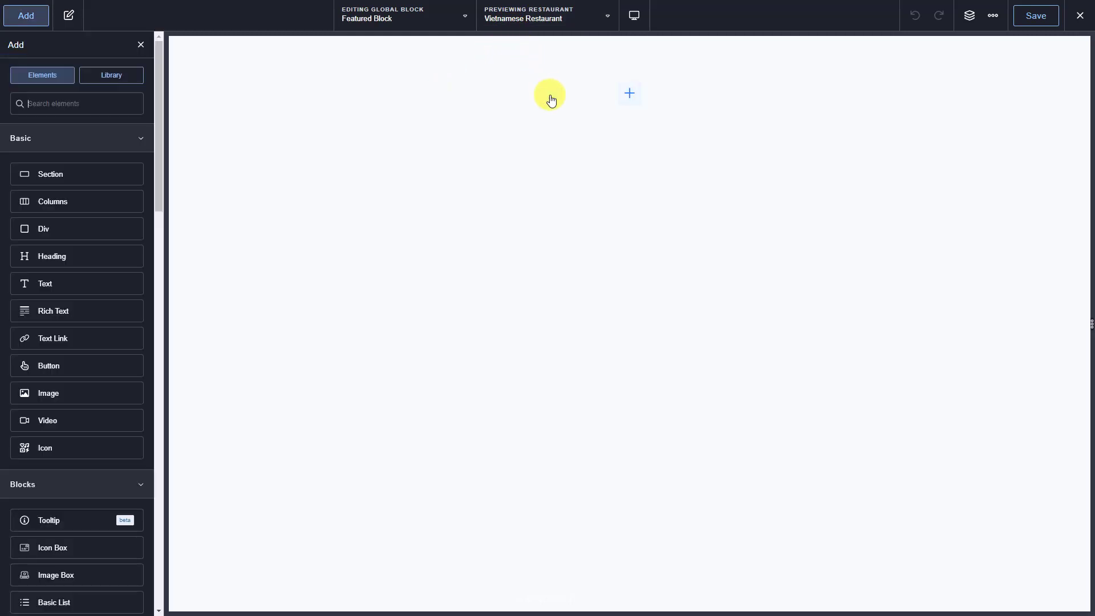
click(77, 236)
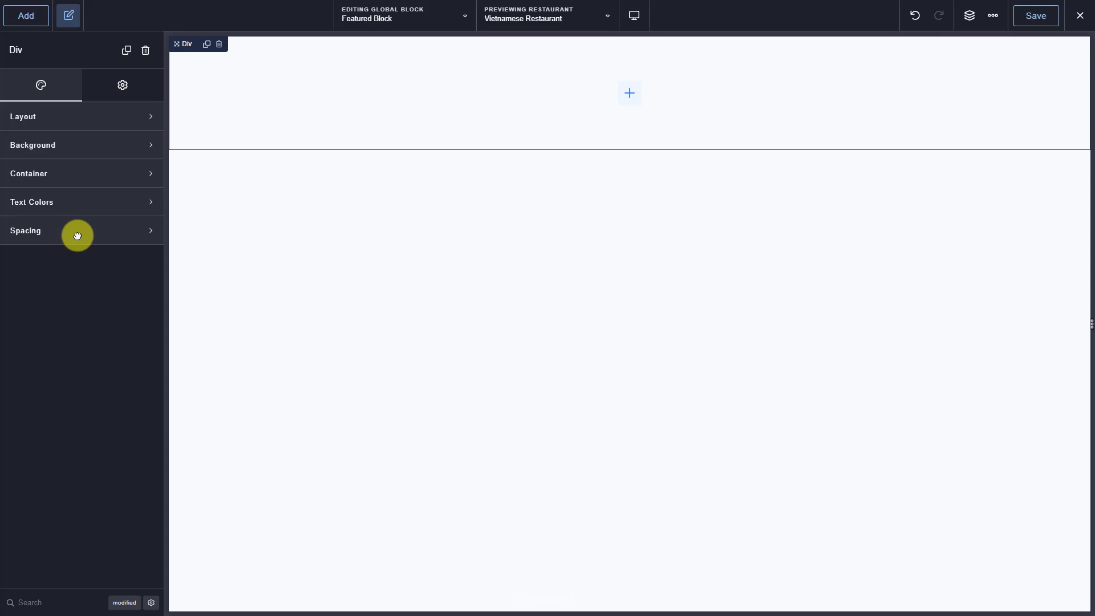
- Add a display condition to the Div so it only shows if the Meta Box field Feature the Restaurant is 1
click(131, 91)
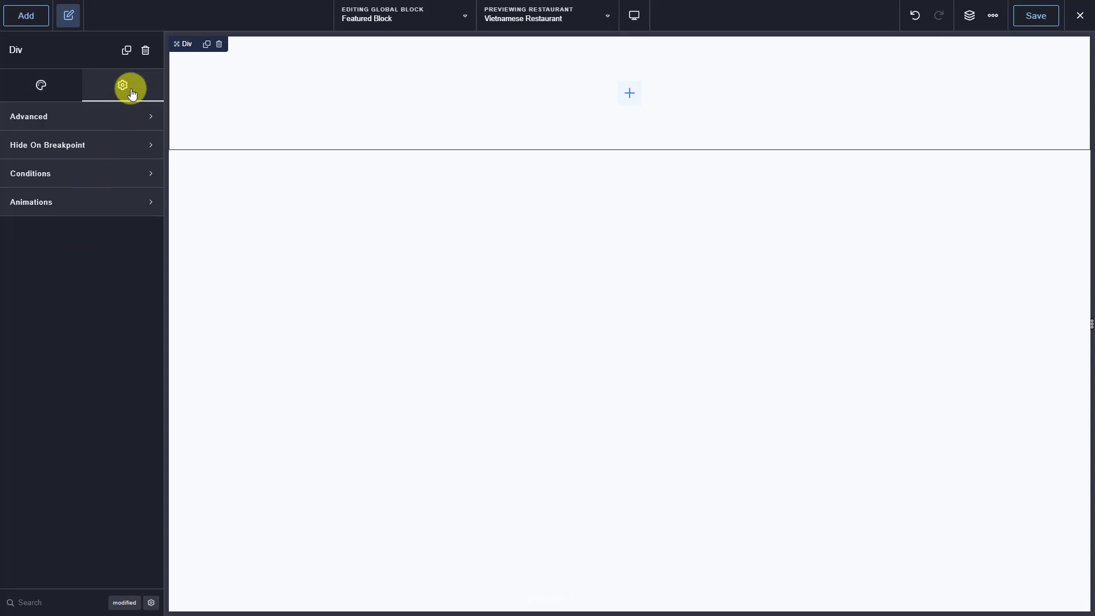
click(69, 174)
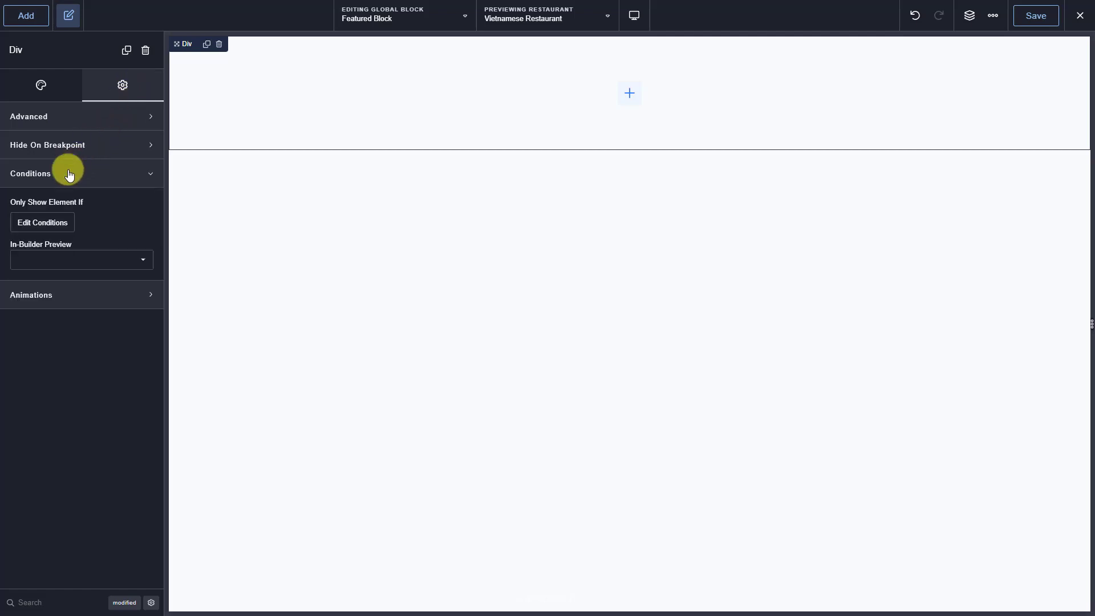
click(54, 224)
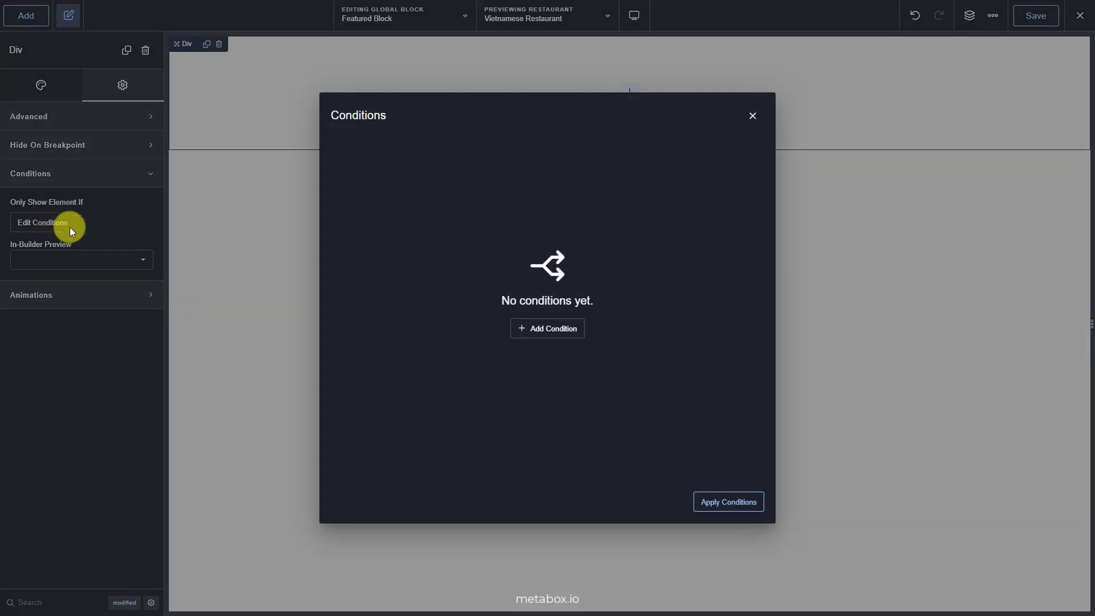
click(520, 327)
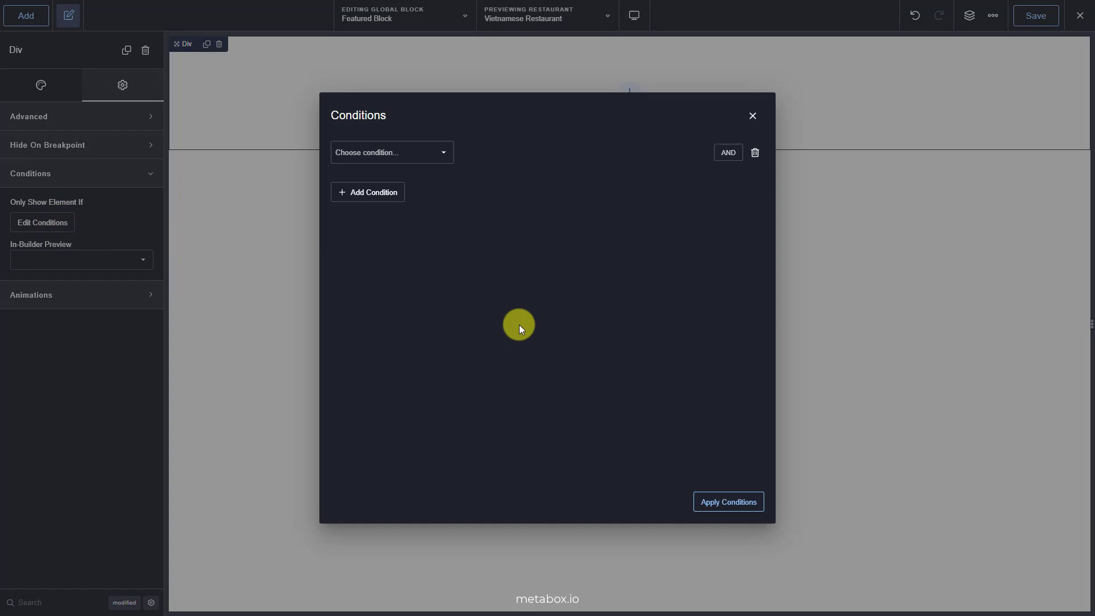
click(444, 160)
drag(447, 159, 457, 259)
click(401, 232)
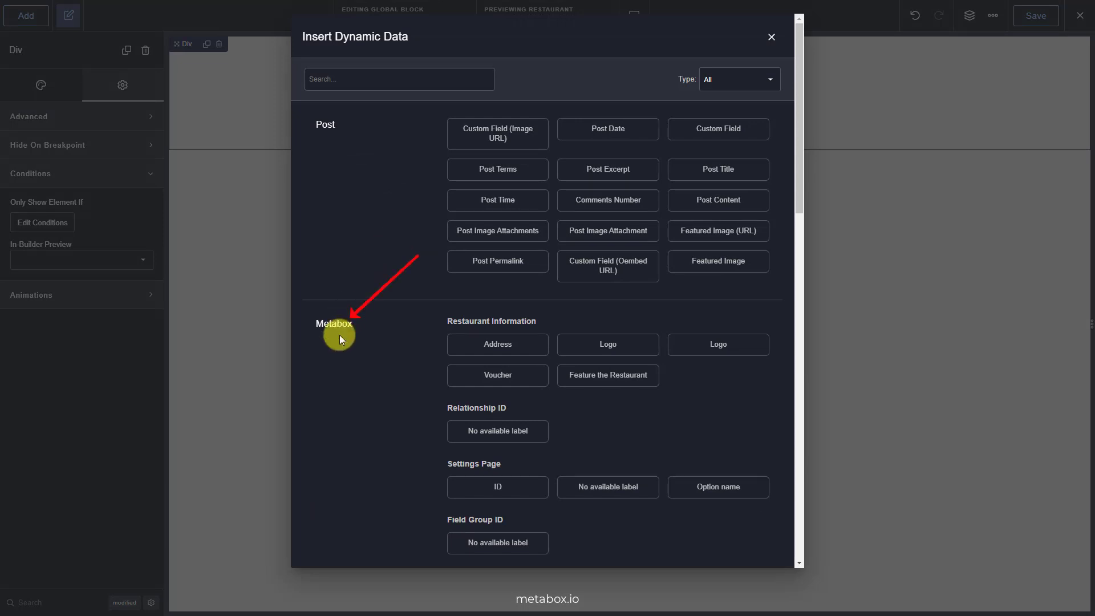
click(590, 383)
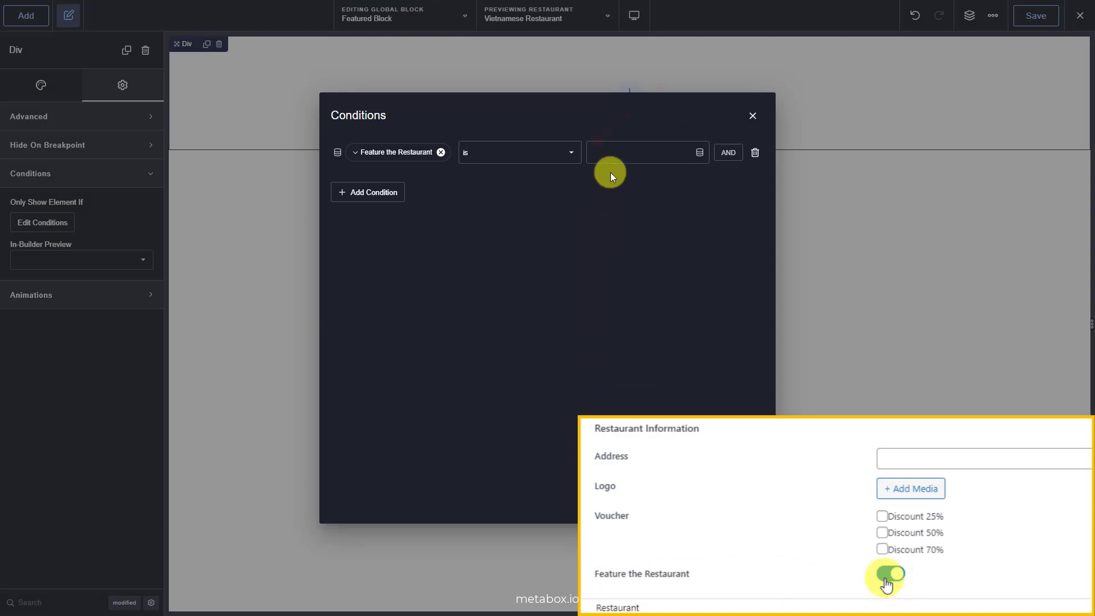
click(613, 152)
text(1)
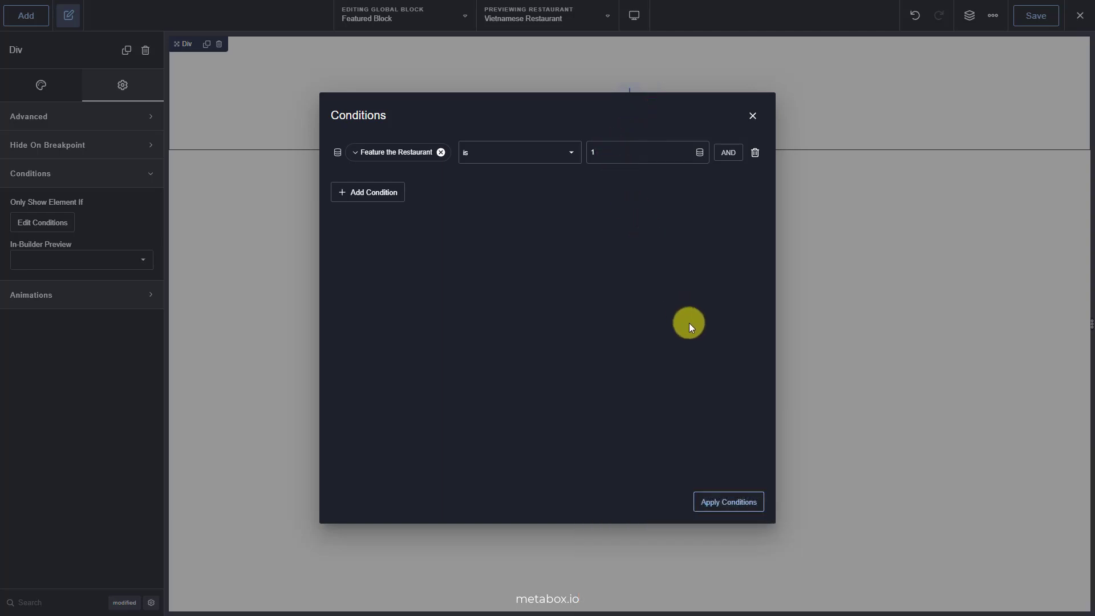
click(743, 503)
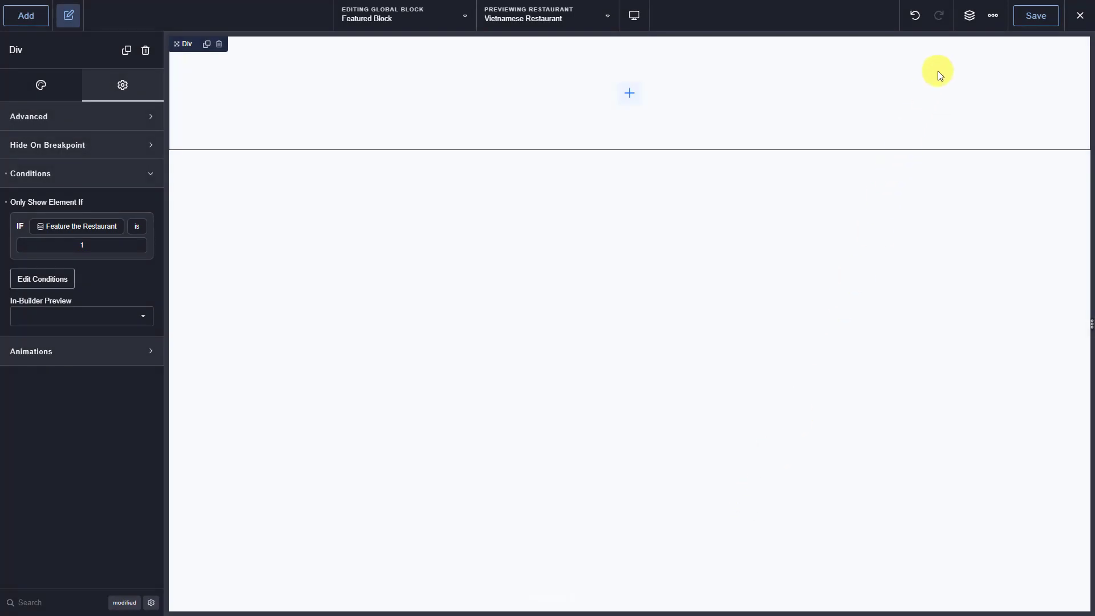
- Show the block's structure and add an Image element inside the Div that takes its picture from the post's Featured Image
click(969, 15)
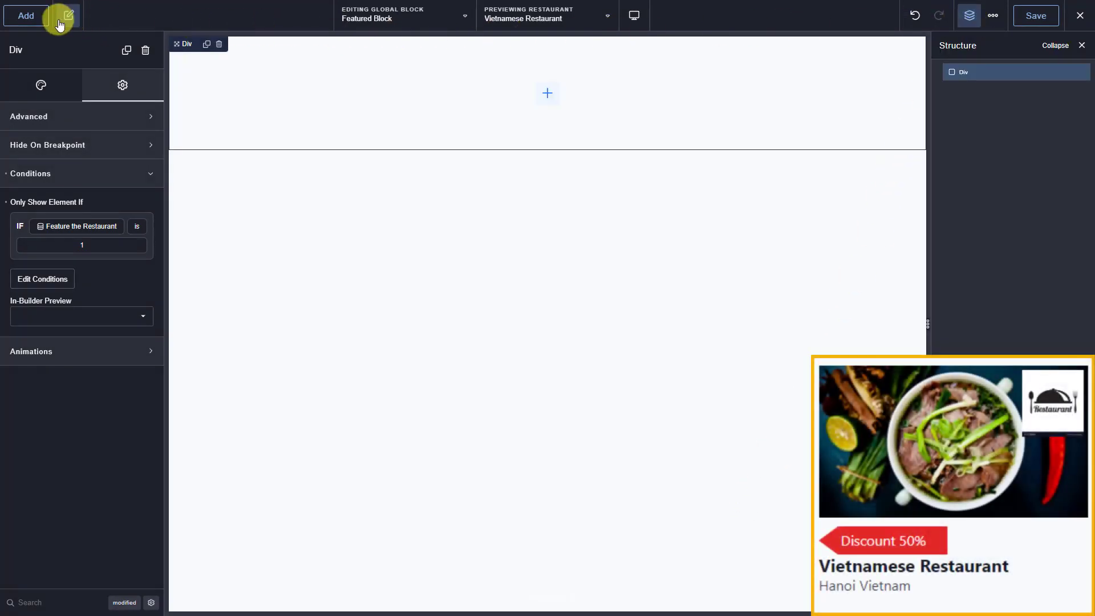
click(36, 21)
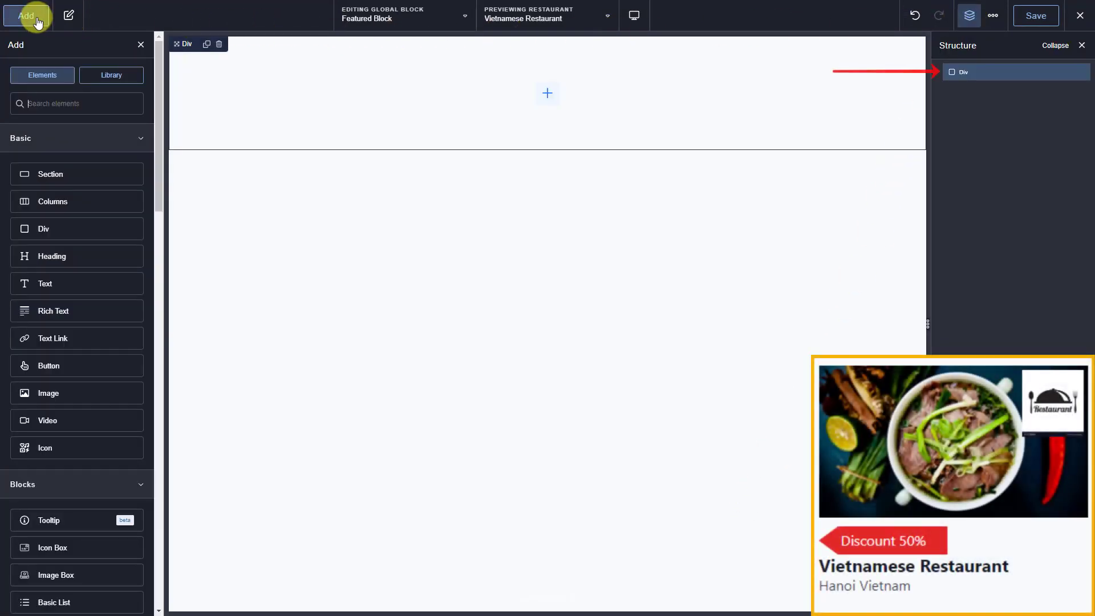
text(im)
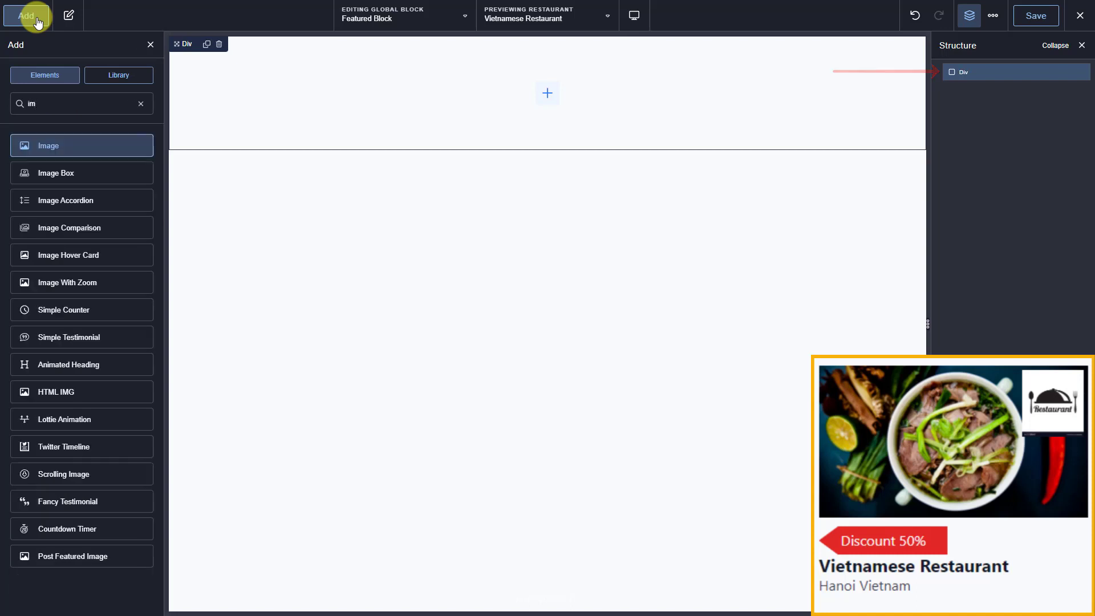
click(66, 150)
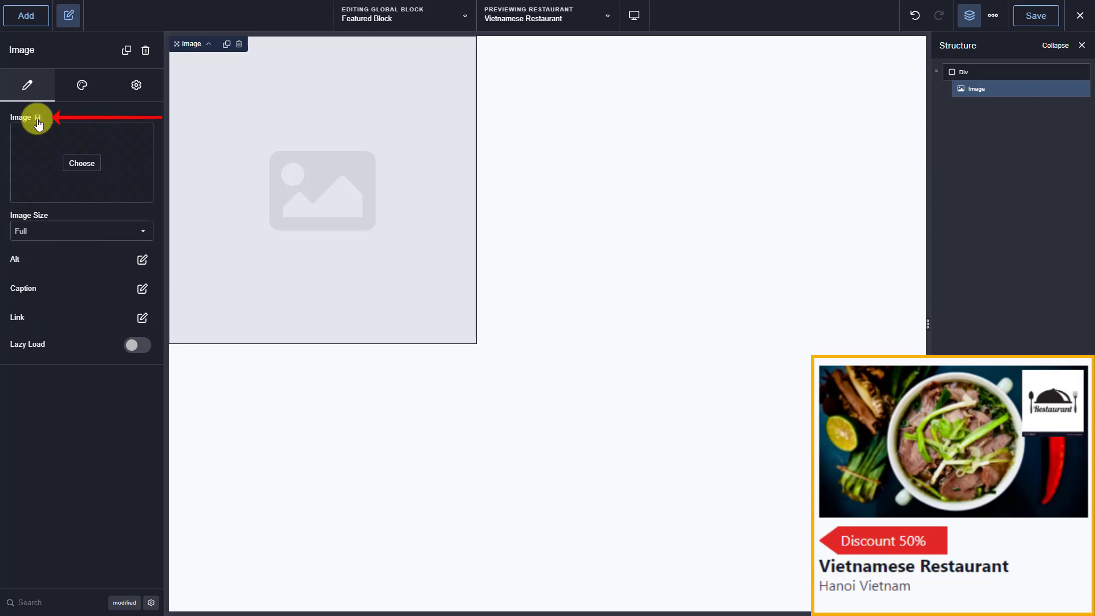
click(38, 118)
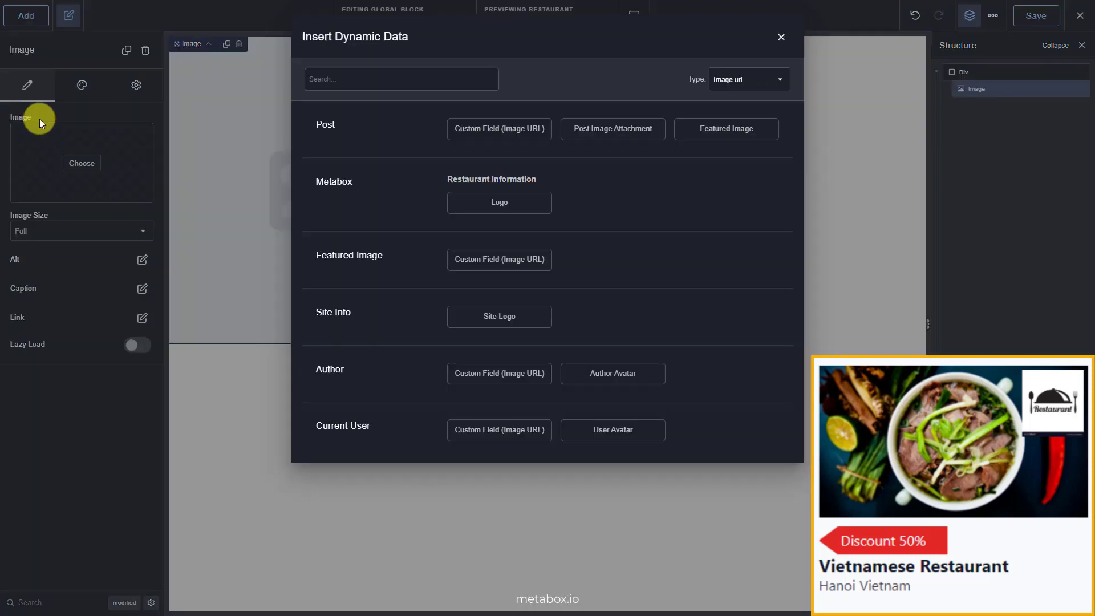
click(717, 132)
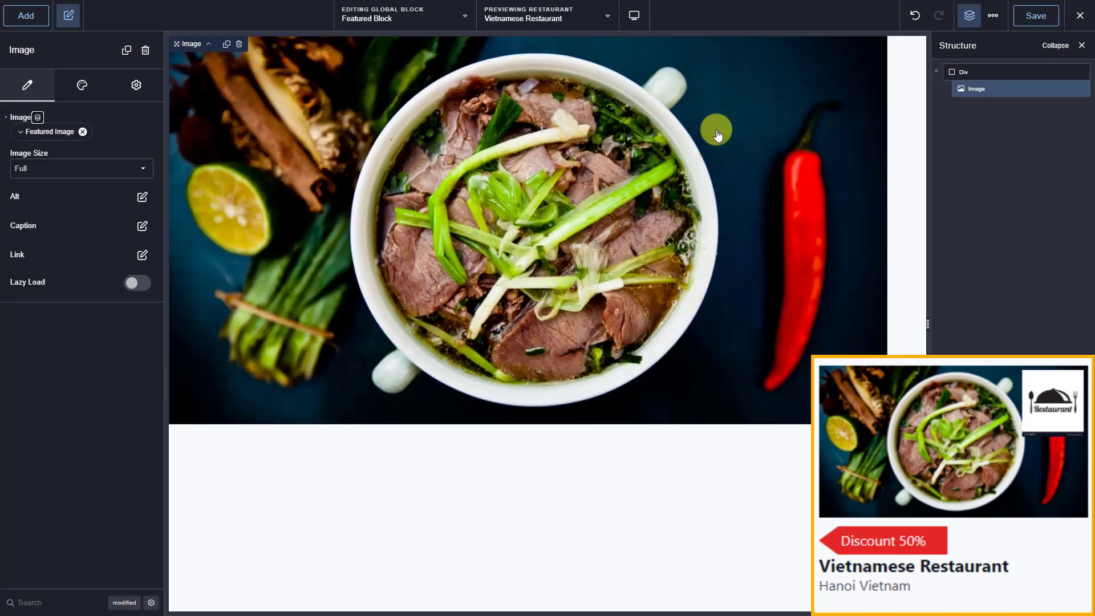
- Add a Text element below the image and fill it dynamically from the Meta Box Voucher field
click(38, 26)
text(te)
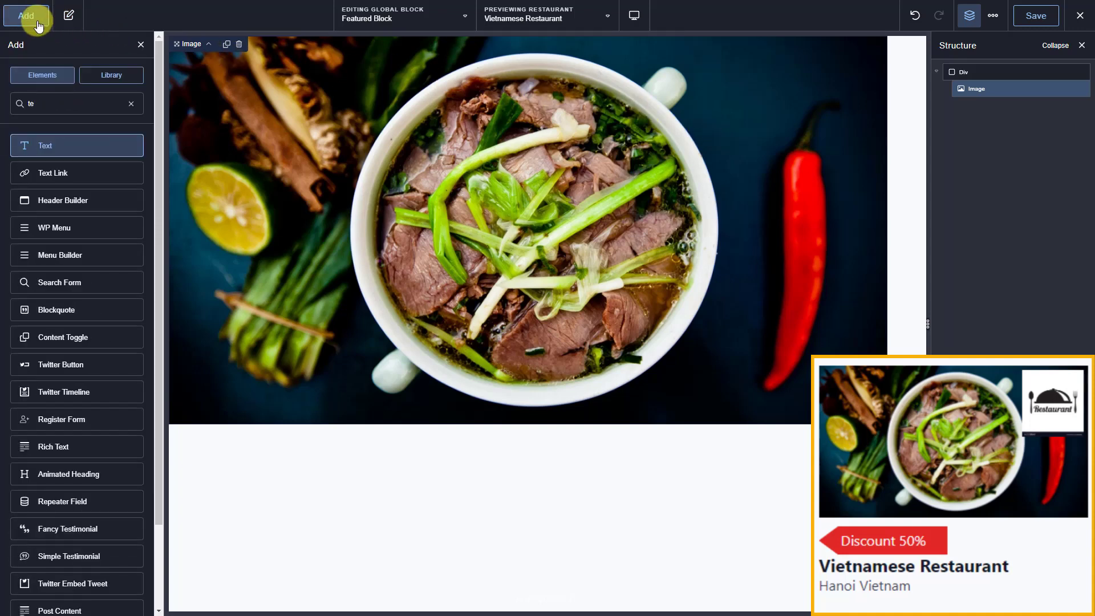
click(53, 149)
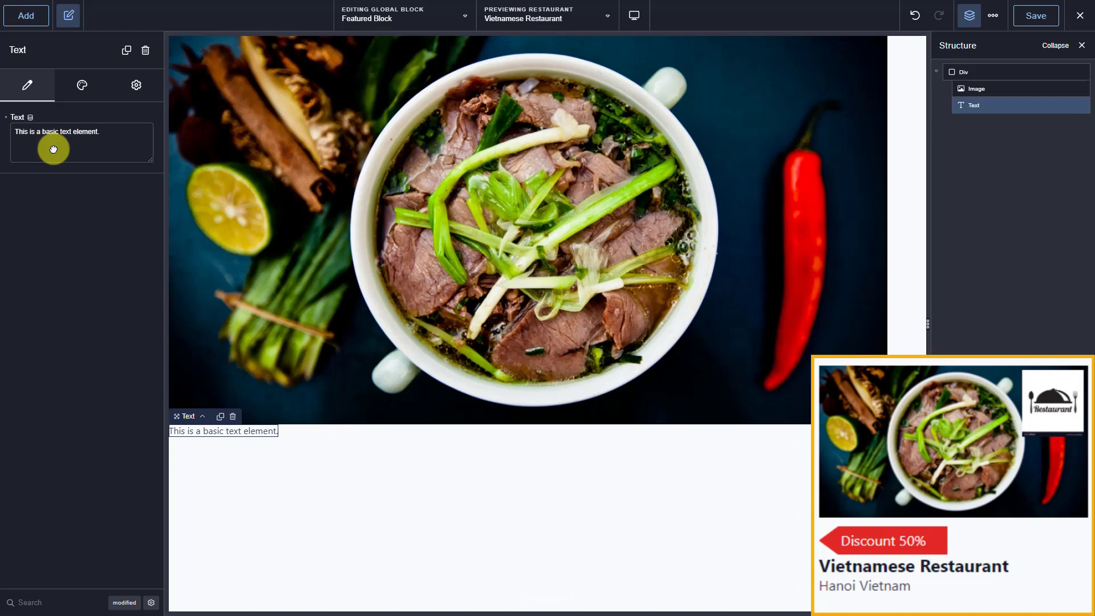
click(31, 121)
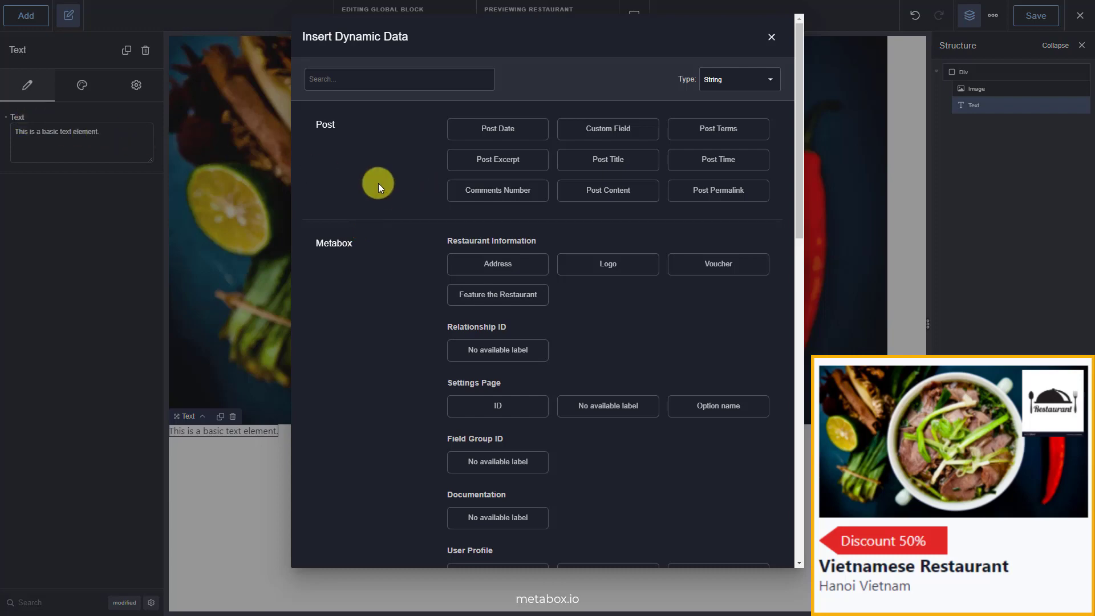
click(748, 276)
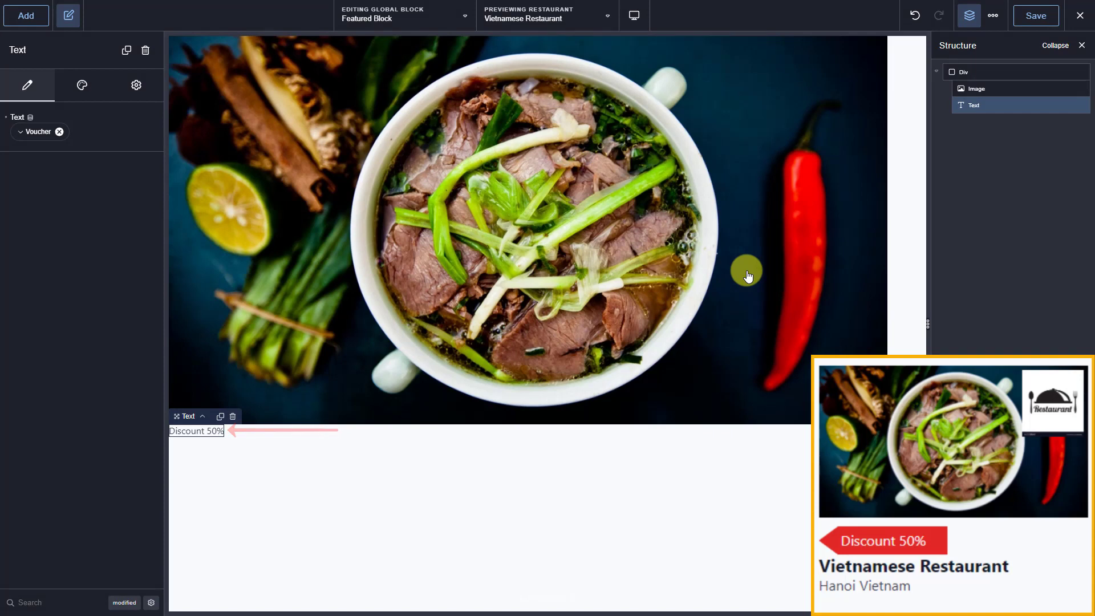
- Add a Heading element below the voucher text, fill it dynamically with the Post Title, and set its tag to h5
click(35, 21)
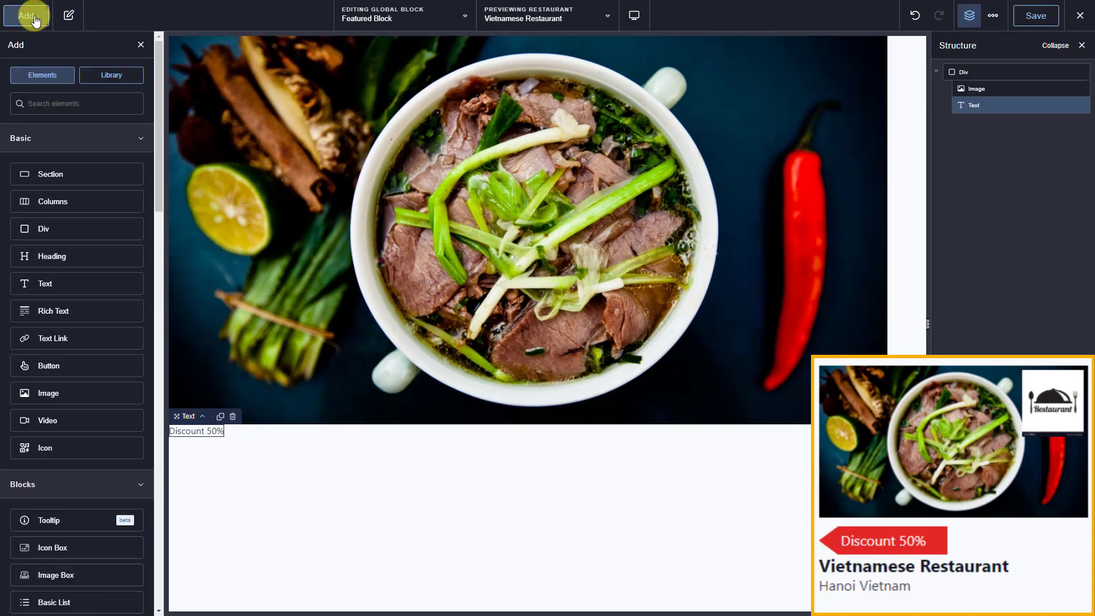
click(73, 261)
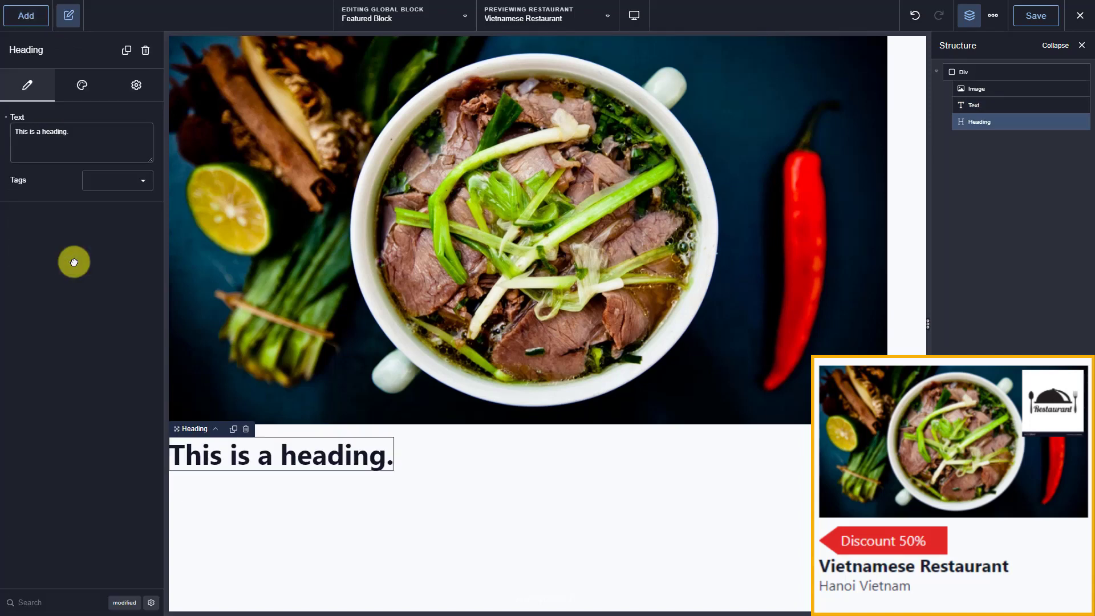
click(30, 117)
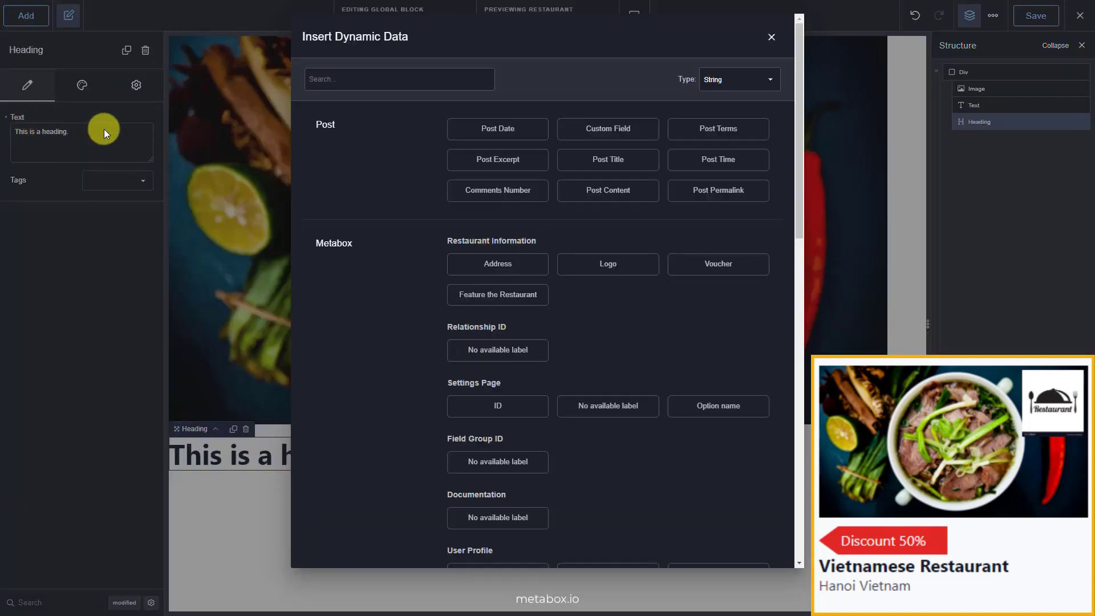
click(604, 160)
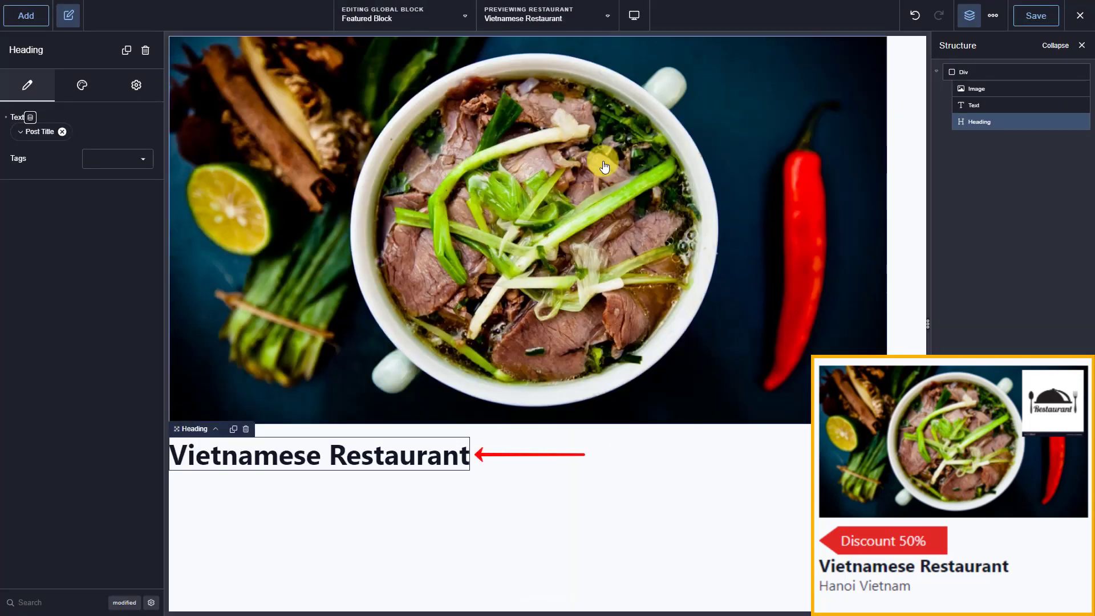
click(134, 160)
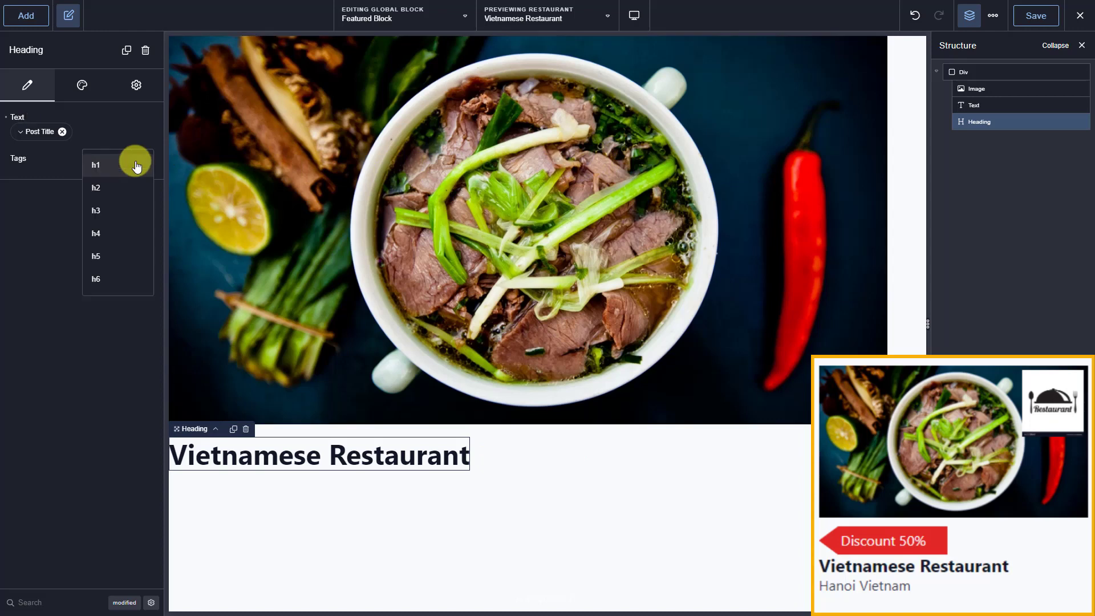
click(106, 255)
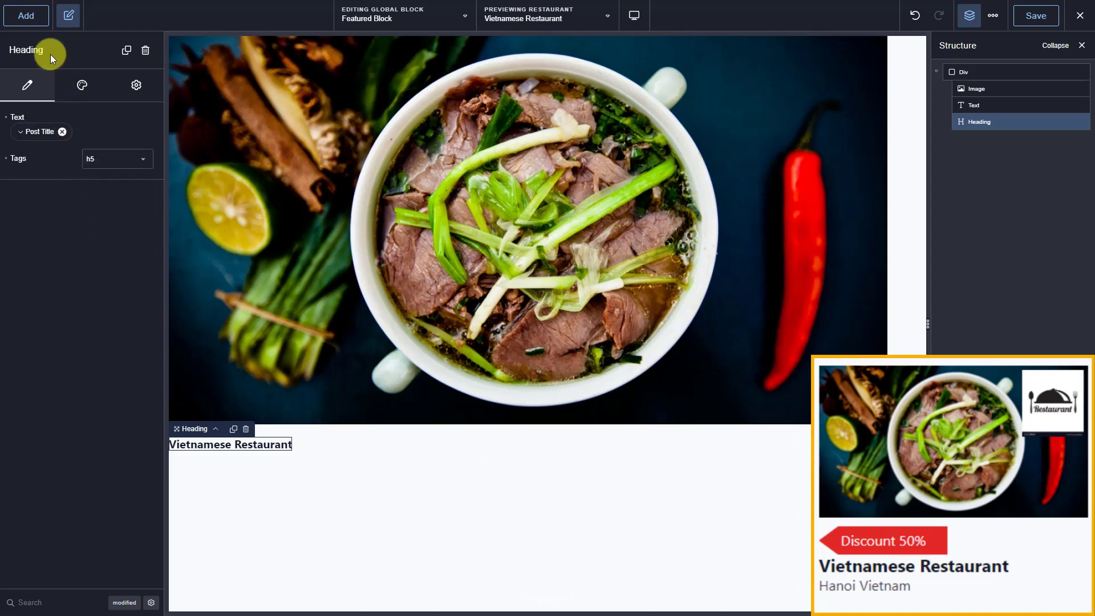
- Add a Text element below the heading and fill it dynamically from the Meta Box Address field
click(31, 23)
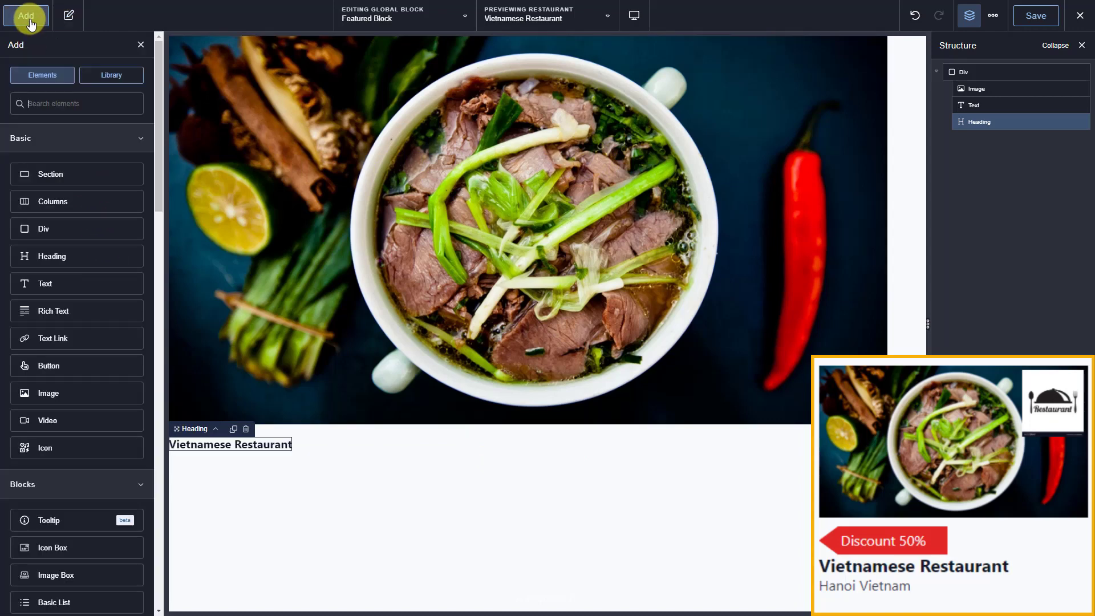
click(58, 291)
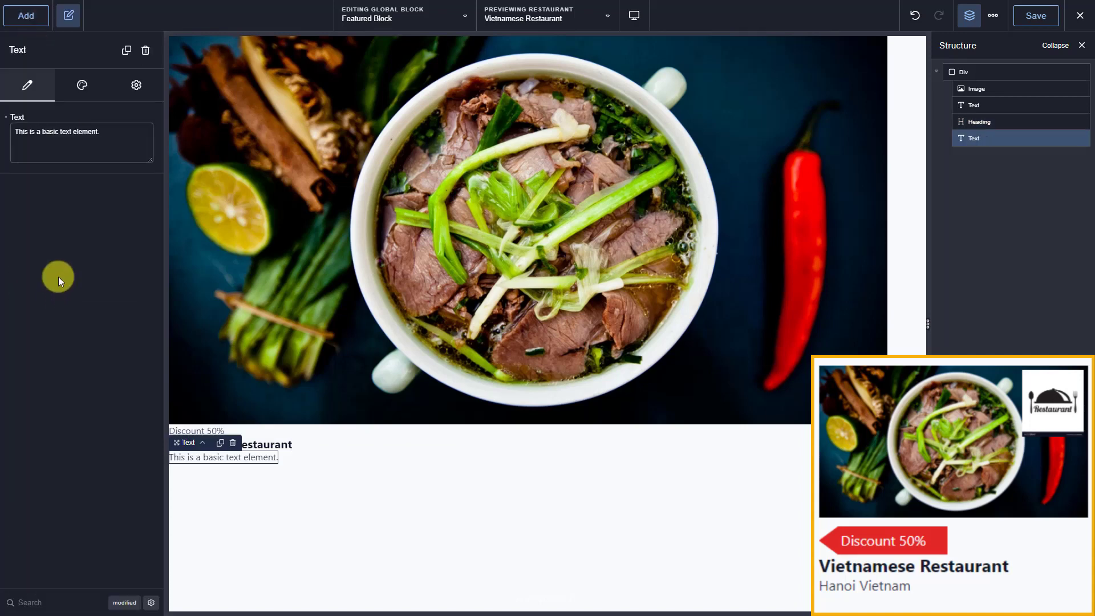
click(25, 118)
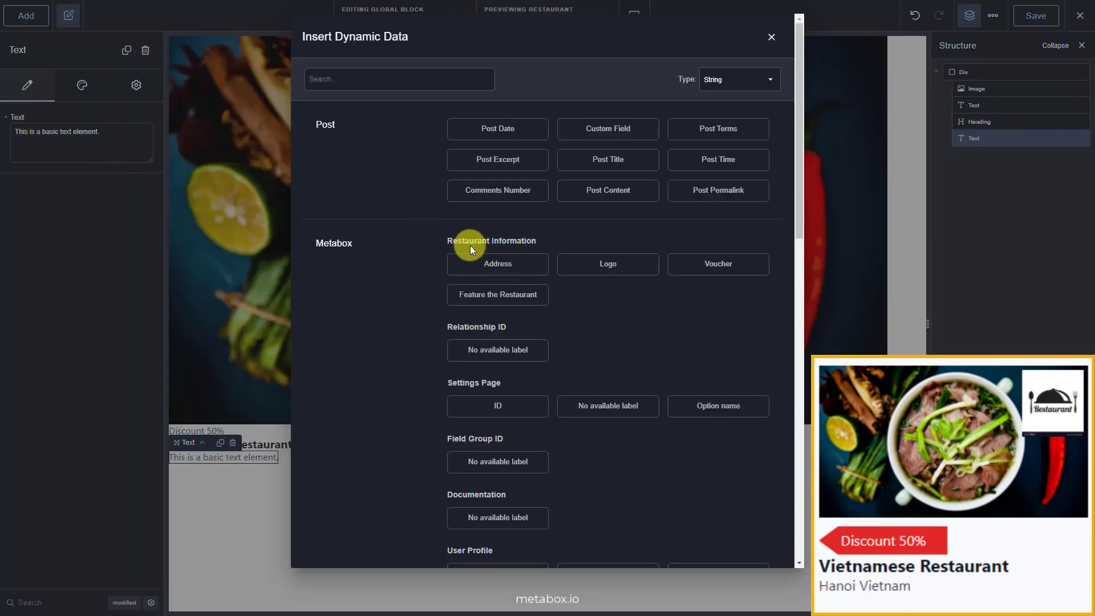
click(496, 267)
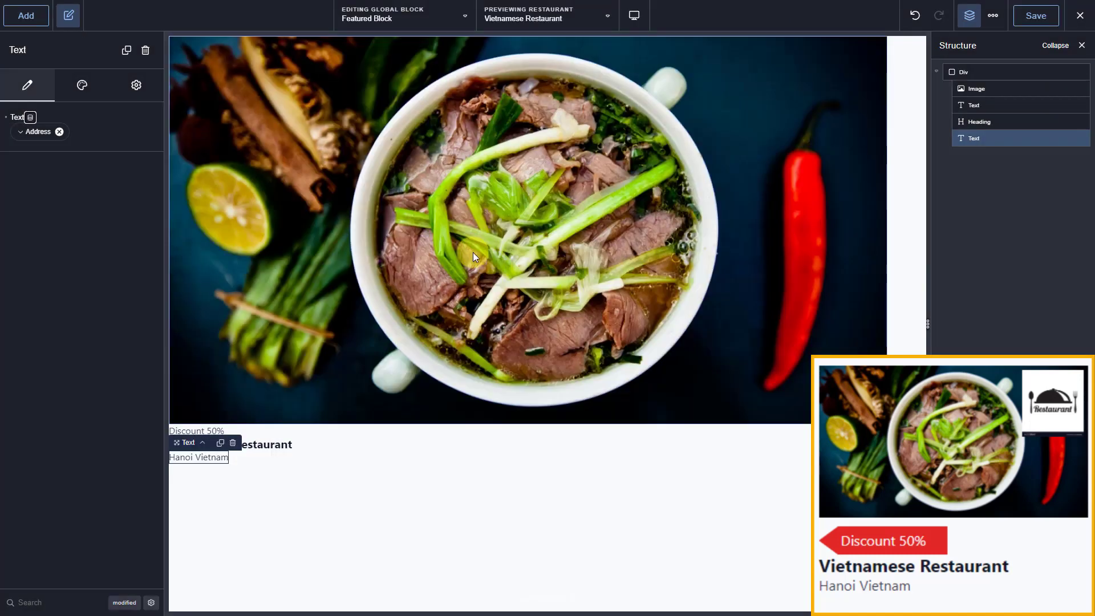
- Add a second Image element below the address and take its picture from the Meta Box Logo field
click(30, 19)
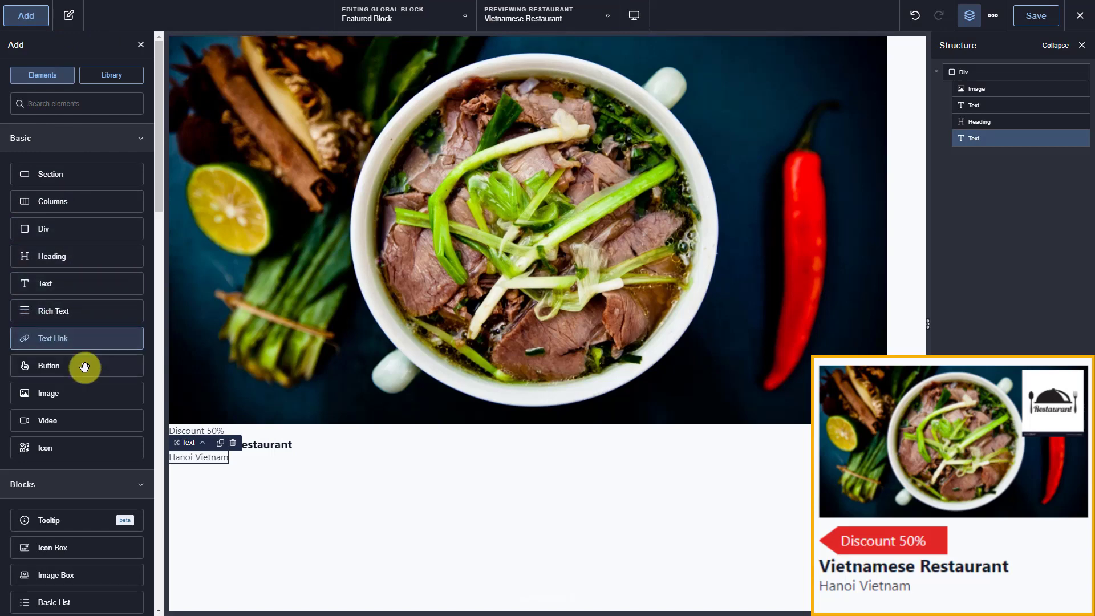
click(78, 397)
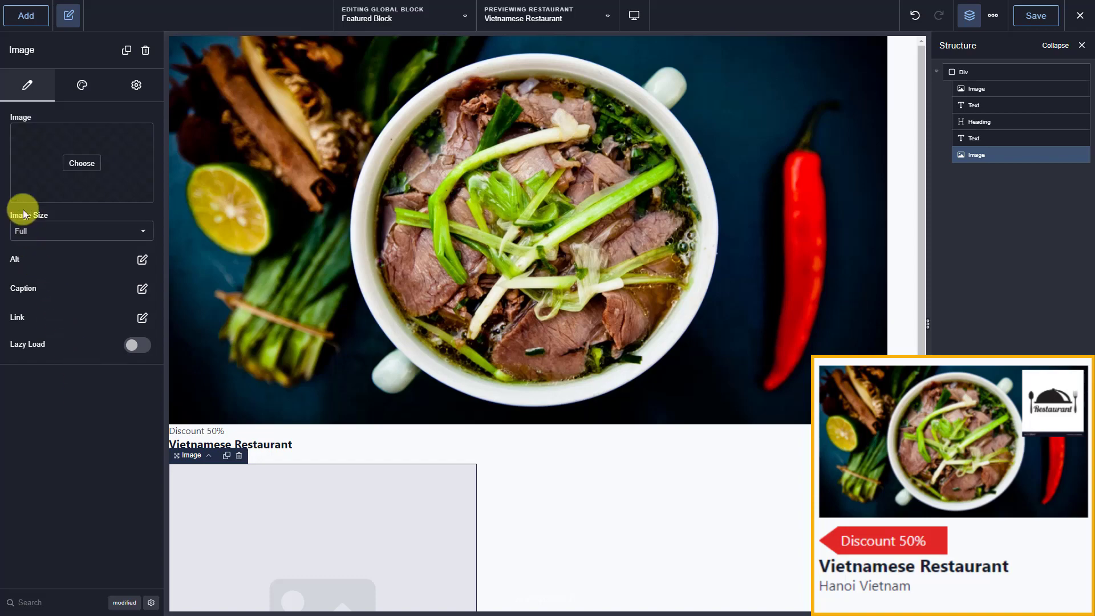
click(37, 119)
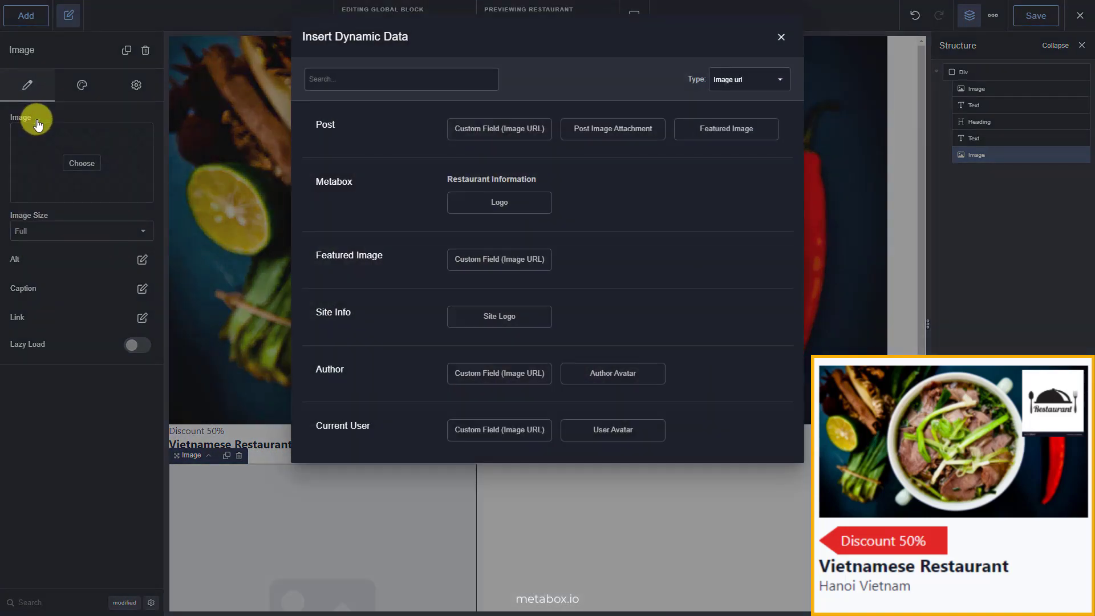
click(481, 207)
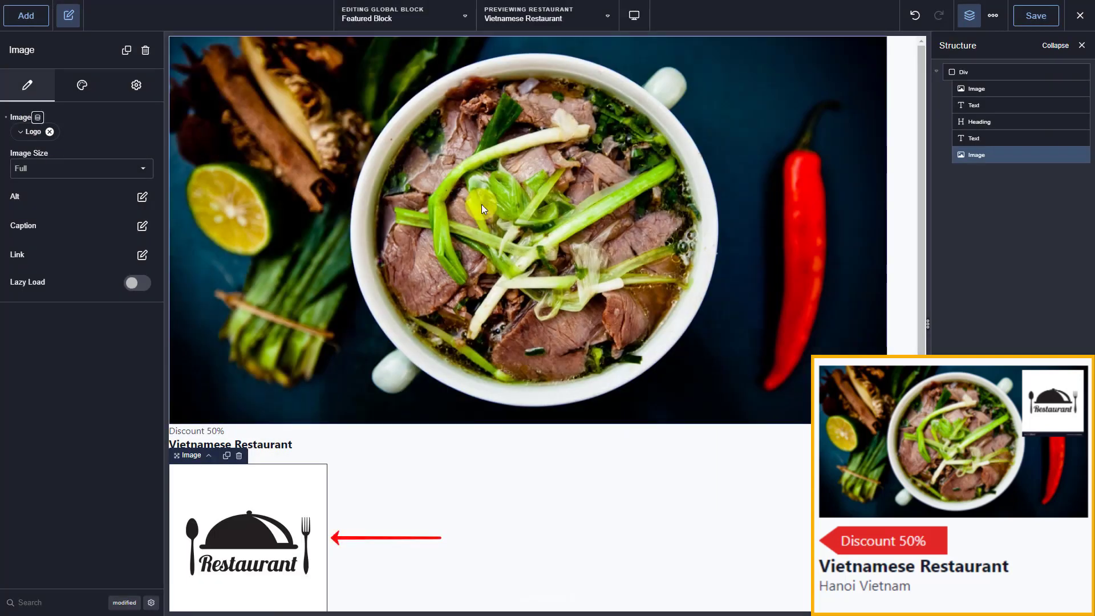
- Select the parent Div to check the block's contents and save the Featured Block
click(962, 72)
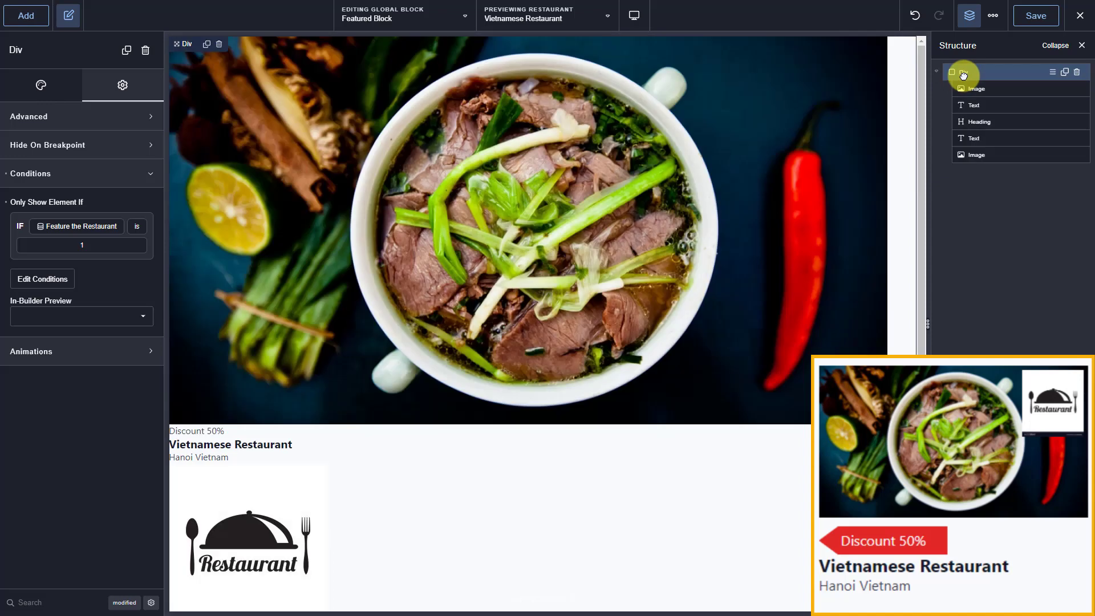
mouse_move(922, 111)
mouse_down()
mouse_move(922, 159)
mouse_move(922, 114)
mouse_up()
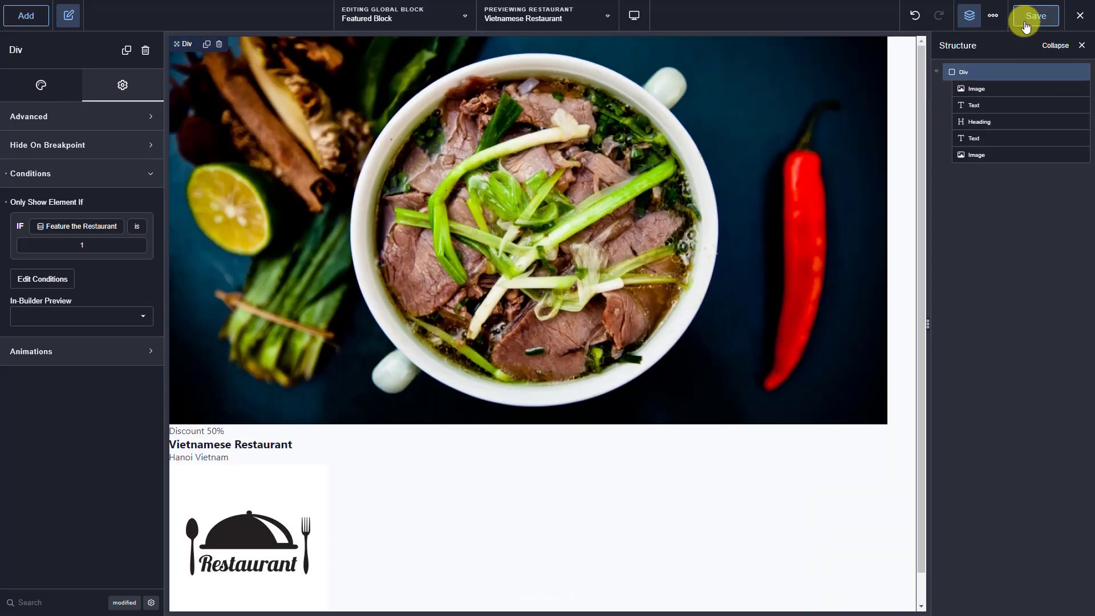
click(1025, 24)
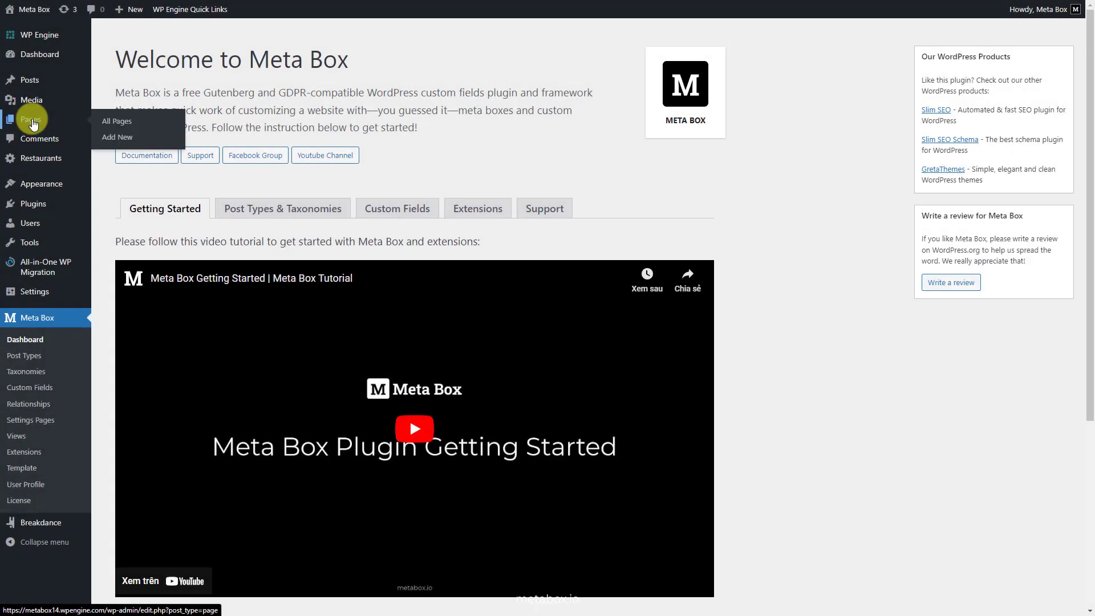
- From the WordPress pages list, open Homepage in the Breakdance builder and show its structure with all sections collapsed
click(32, 122)
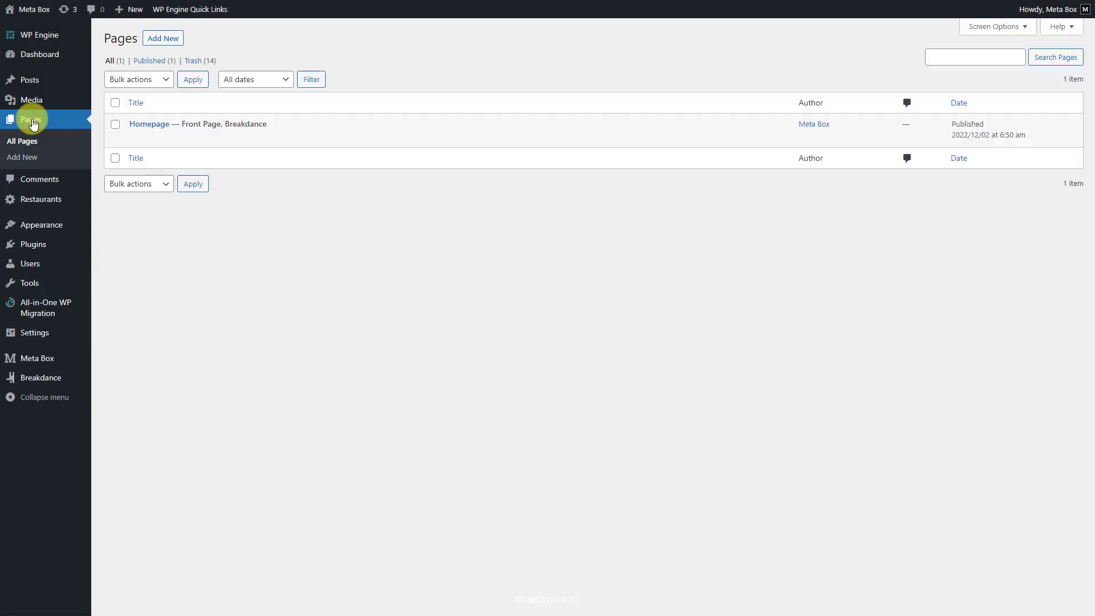
click(248, 143)
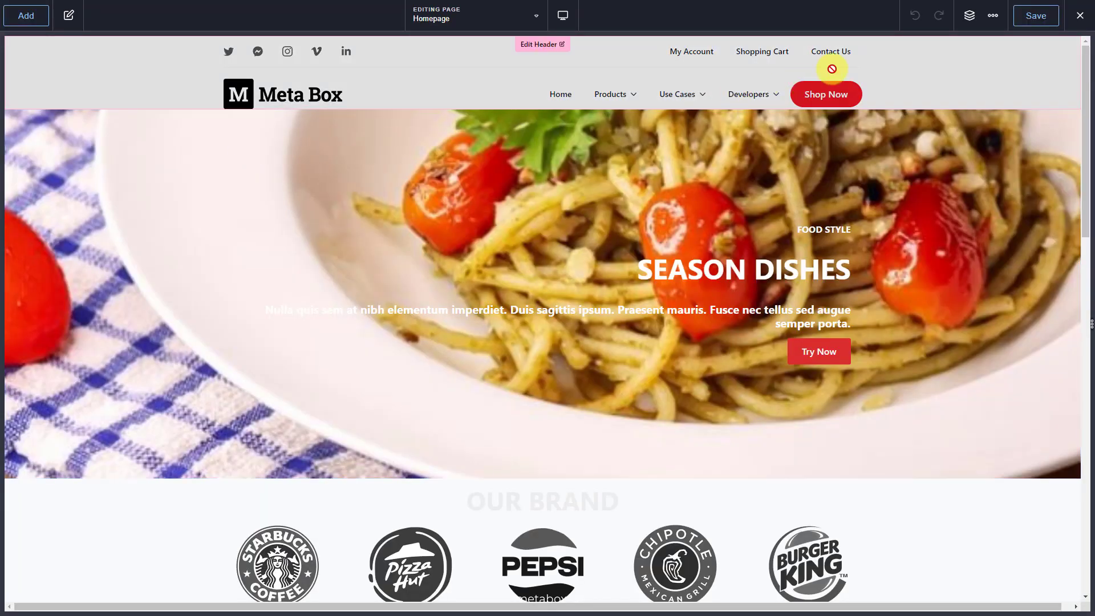
click(969, 15)
click(1041, 47)
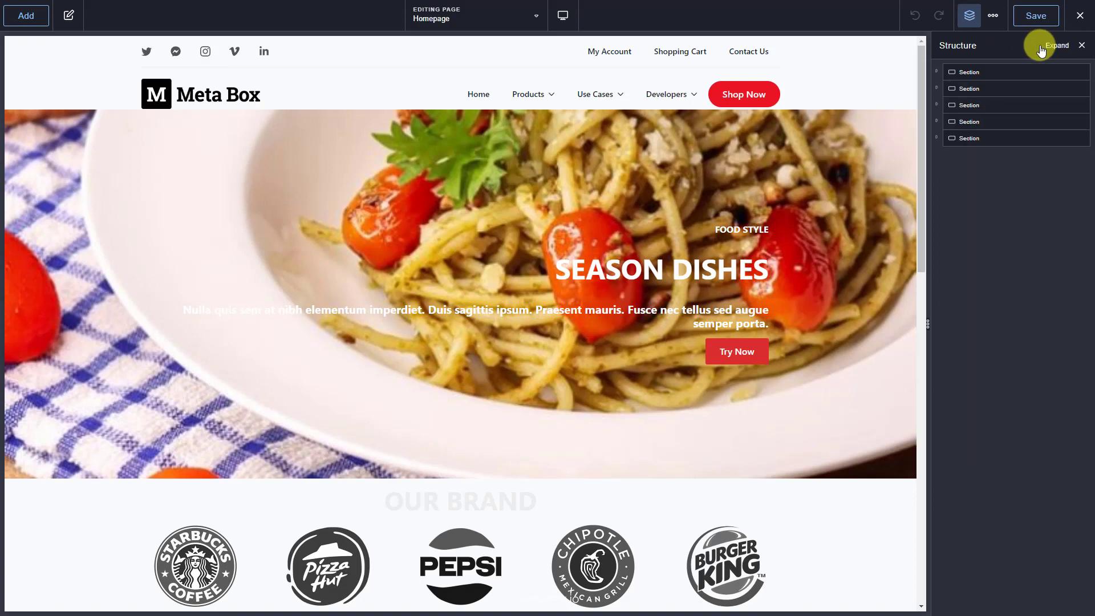
- Add a new Section after the homepage's last section
click(993, 139)
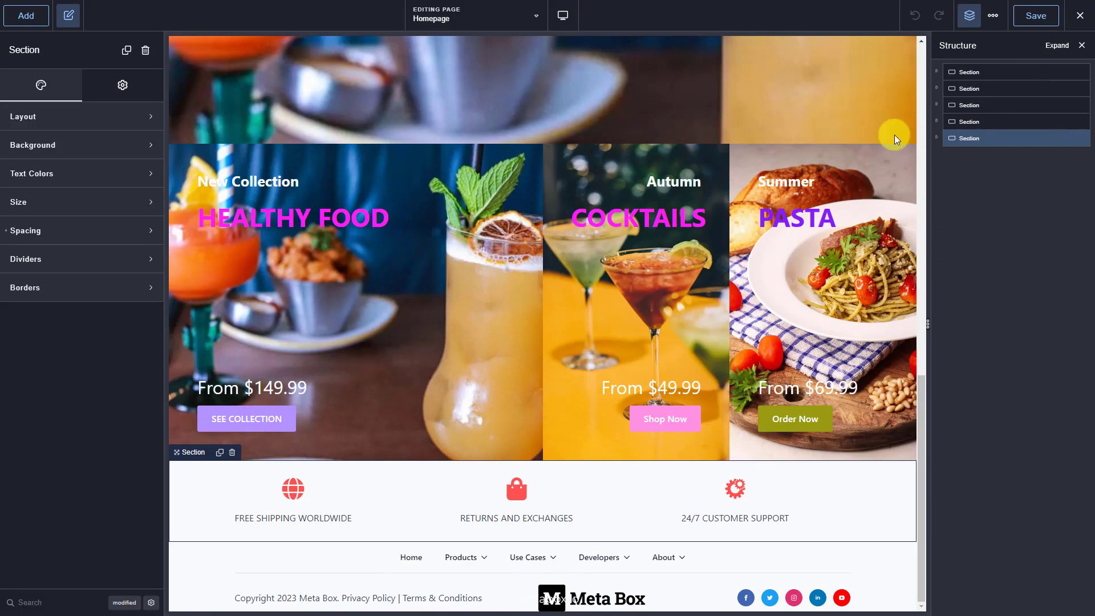
click(25, 15)
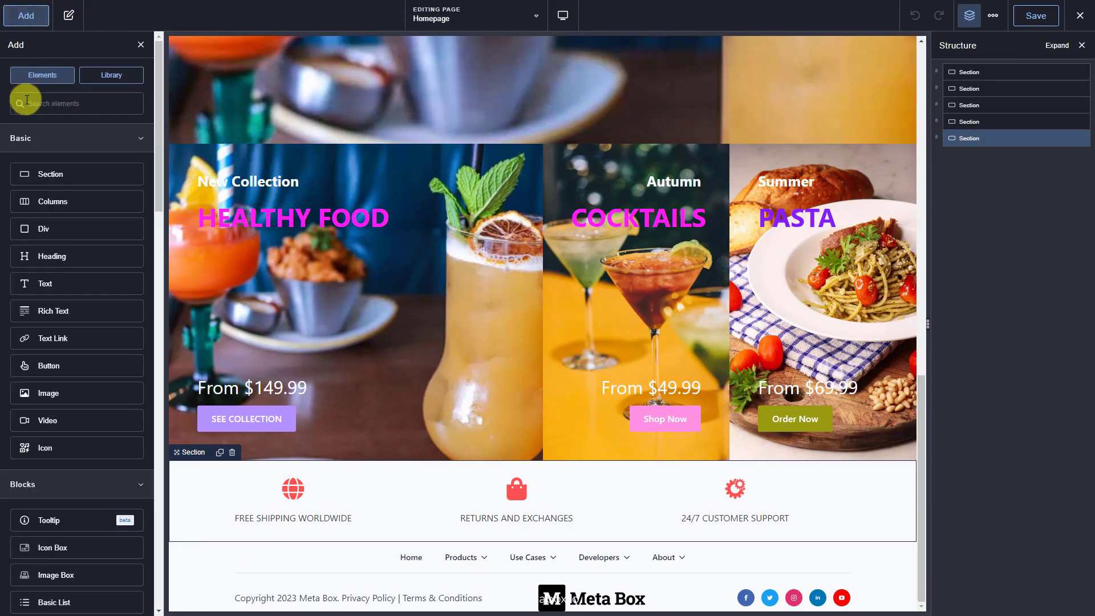
click(48, 181)
- Add a Heading reading FEATURED RESTAURANTS to the new section and set its tag to h2
click(25, 18)
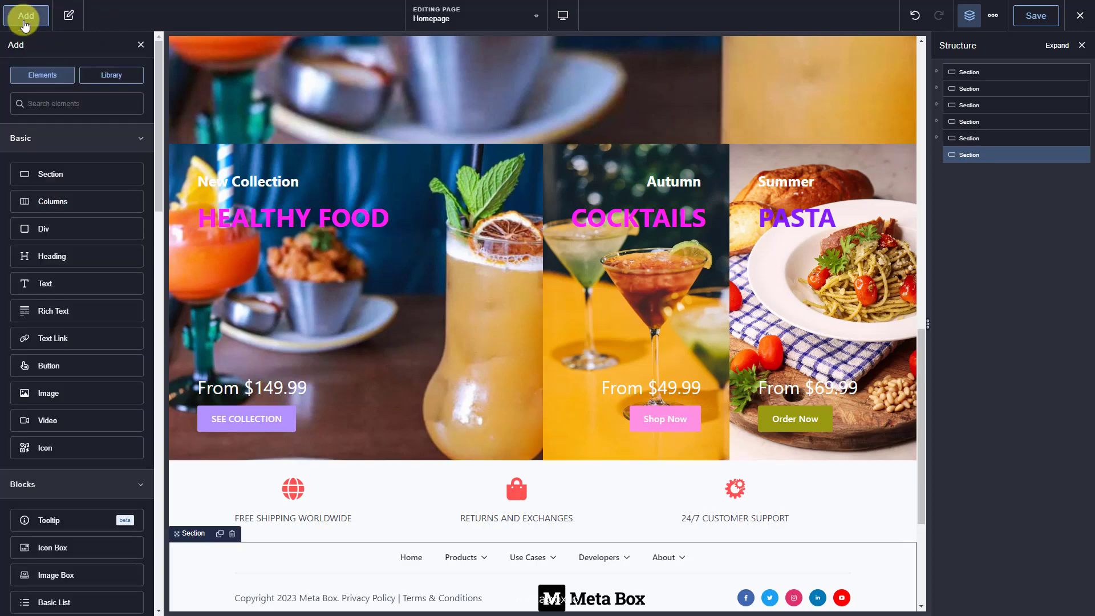
click(86, 258)
triple_click(82, 137)
text(FEATURED RESTAURANTS)
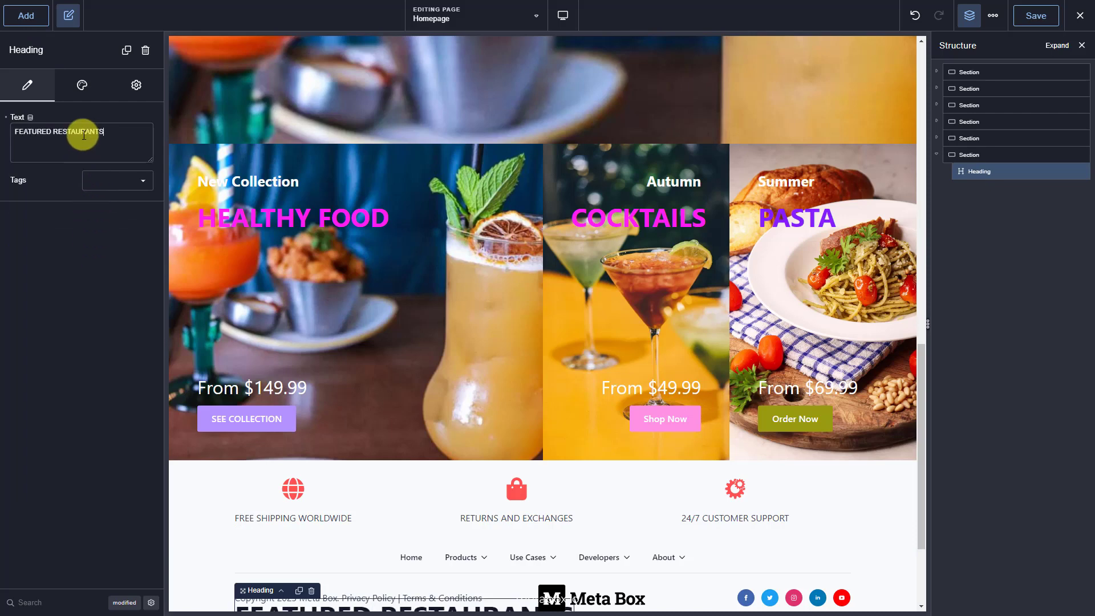
drag(919, 401, 922, 467)
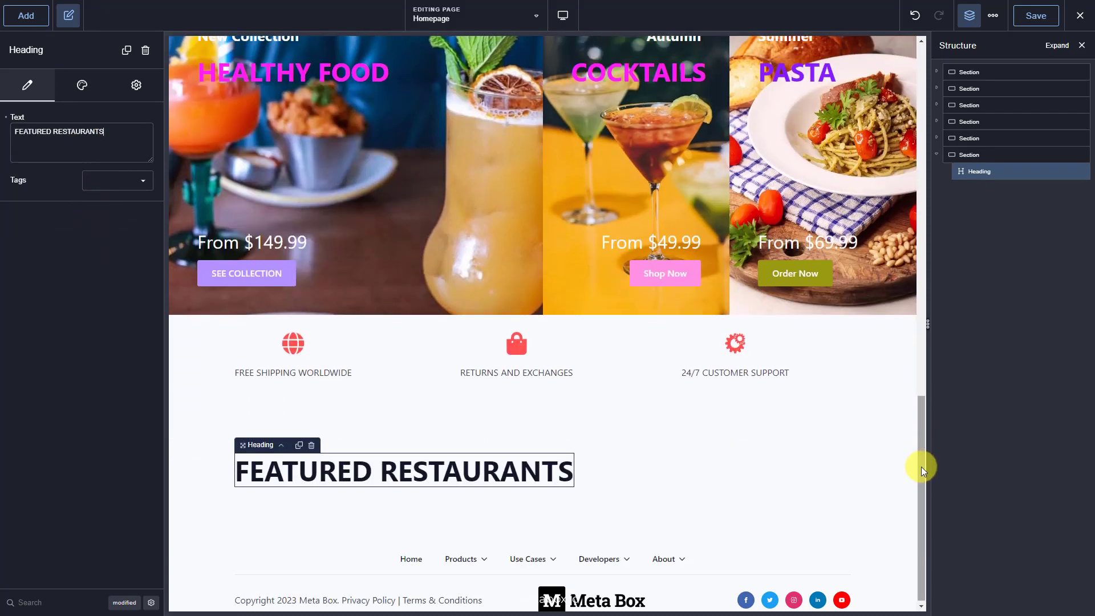
click(118, 183)
click(100, 207)
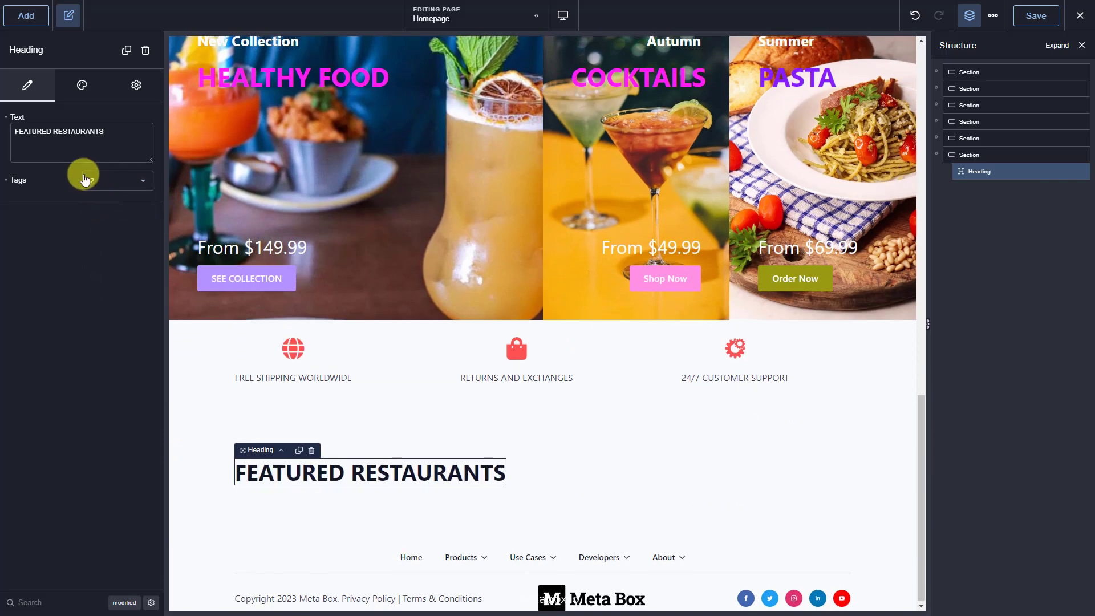
- Add a Post Loop Builder element below the heading and choose Featured Block as its global block
click(23, 16)
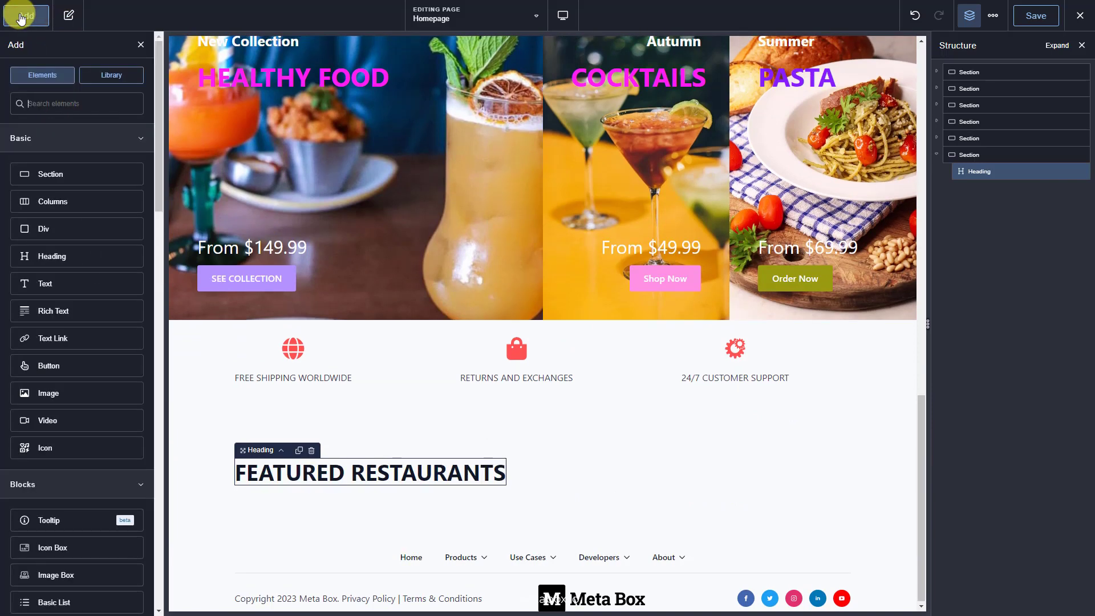
text(LOO)
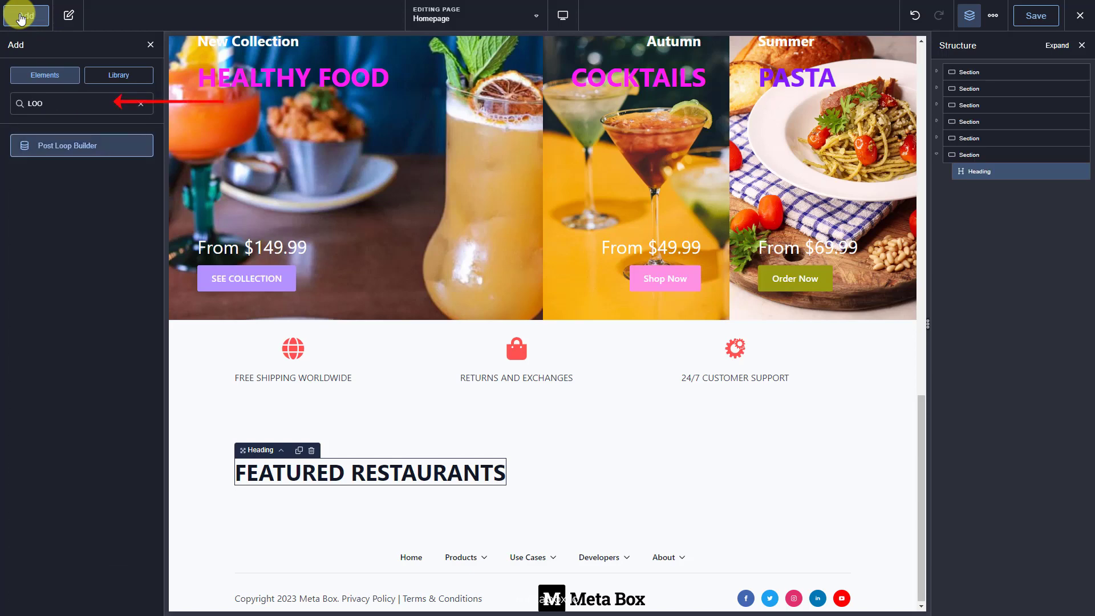
click(64, 147)
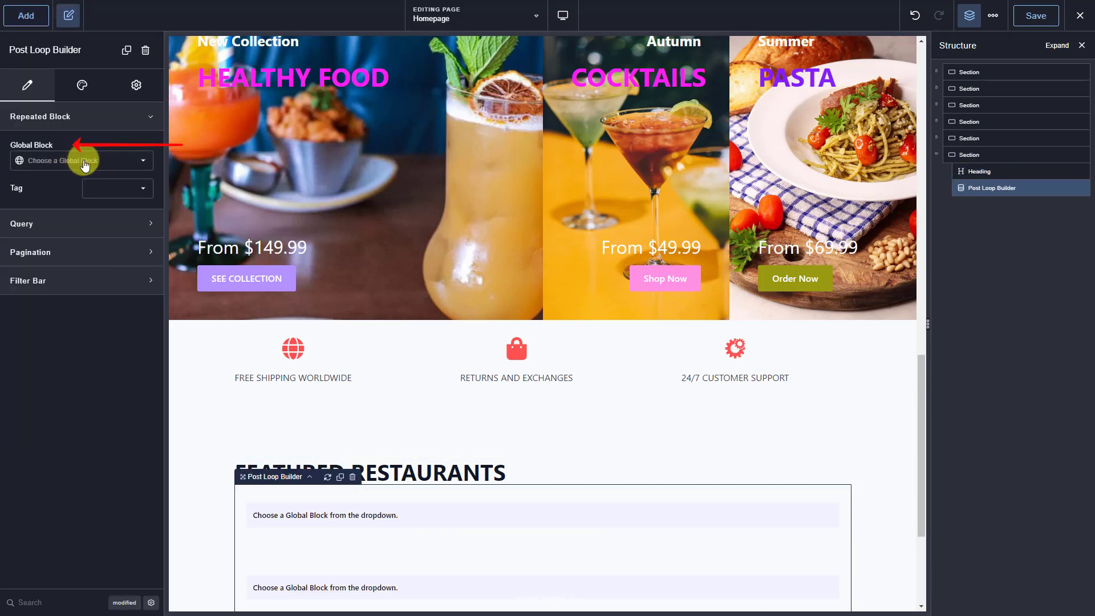
click(80, 161)
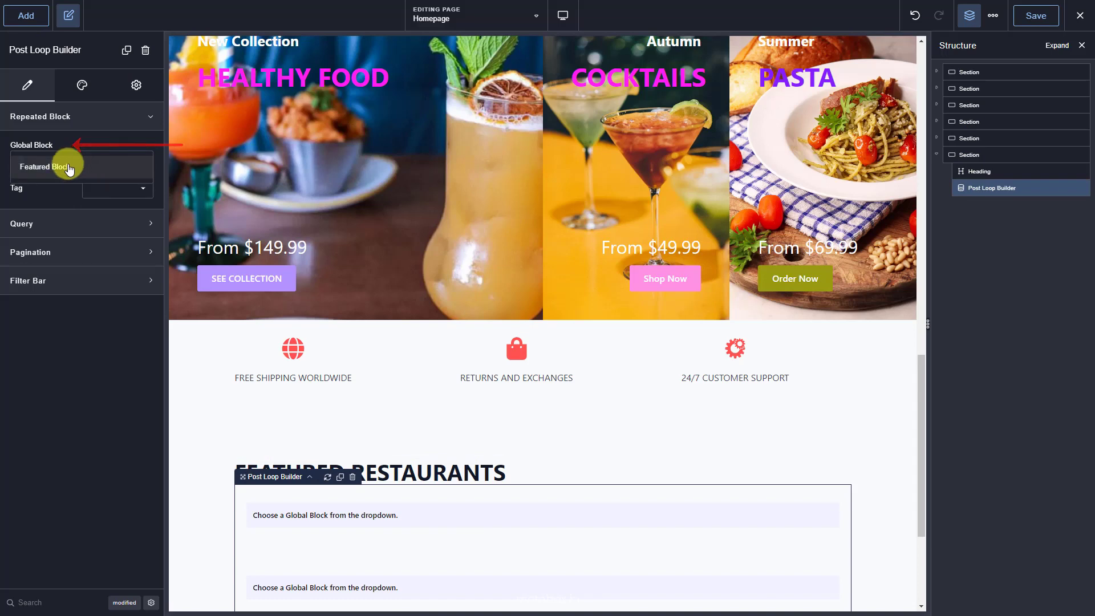
click(70, 169)
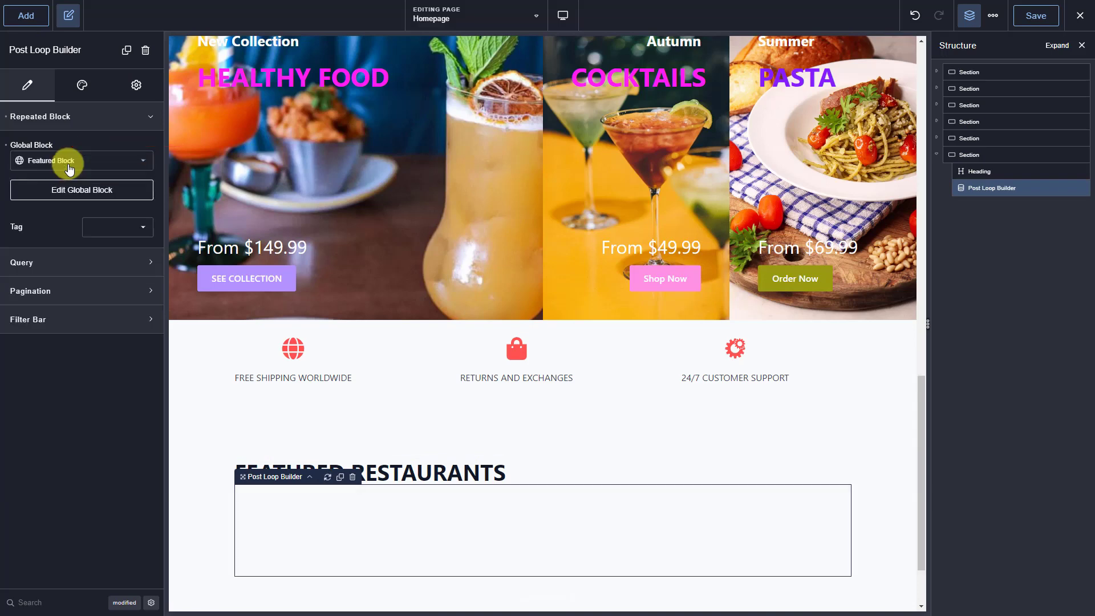
- Give the Post Loop Builder a custom query whose included post type is Restaurants instead of Posts
click(69, 263)
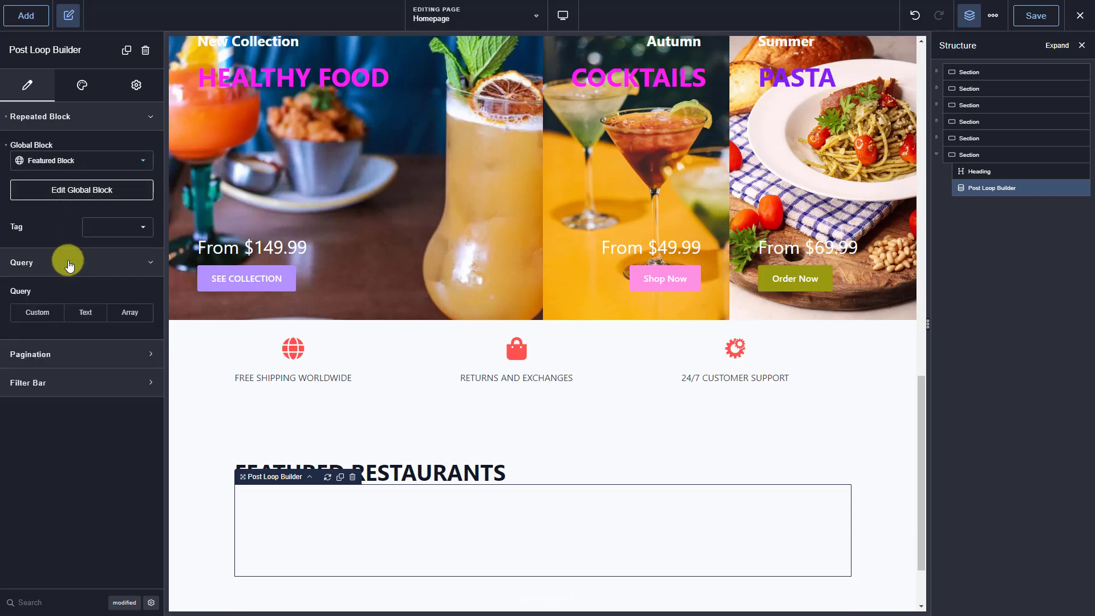
click(32, 314)
click(68, 343)
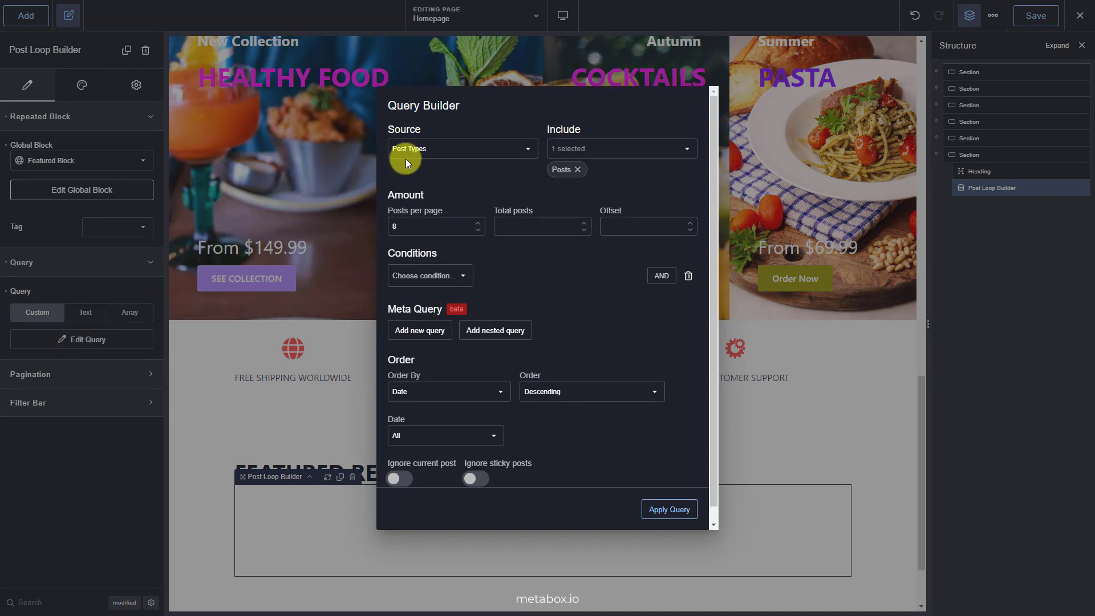
click(578, 170)
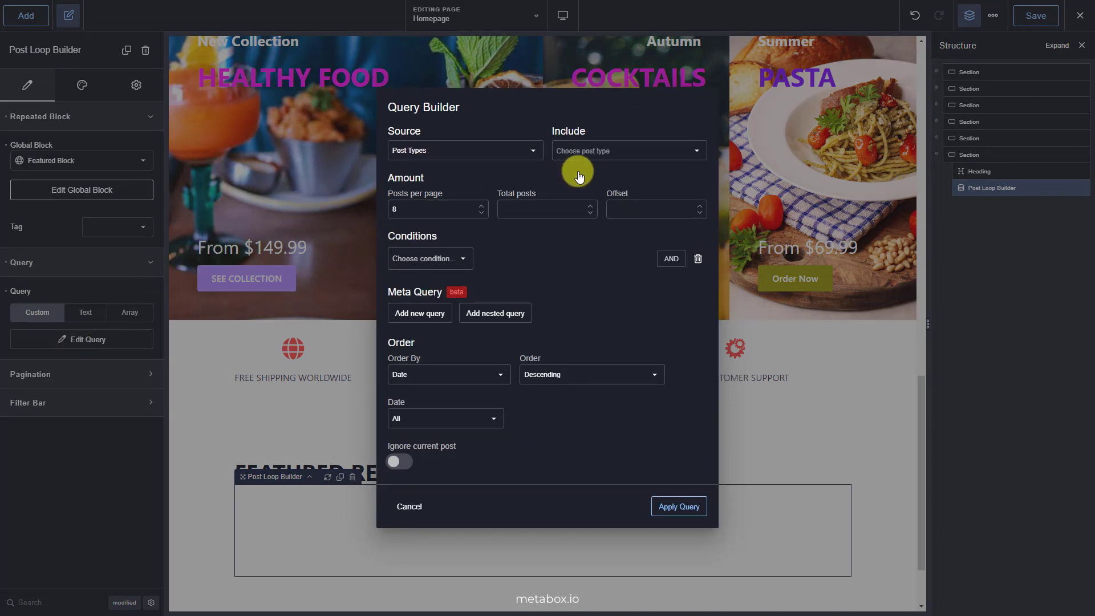
click(589, 159)
click(567, 249)
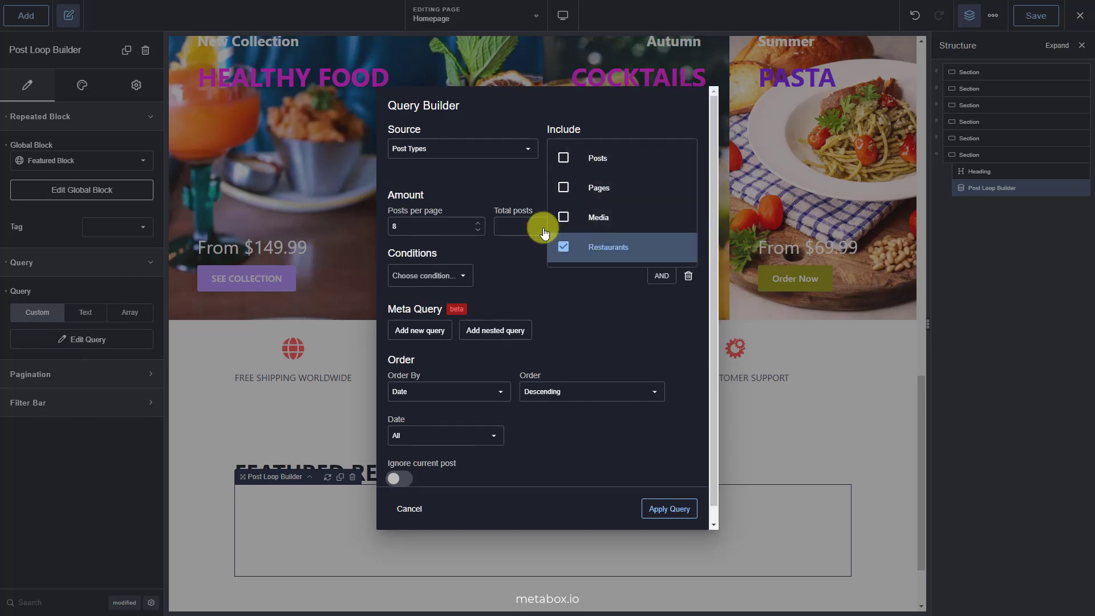
- Clear the query's posts-per-page limit, apply the query and check the listed restaurants on the canvas
click(504, 187)
key(BackSpace)
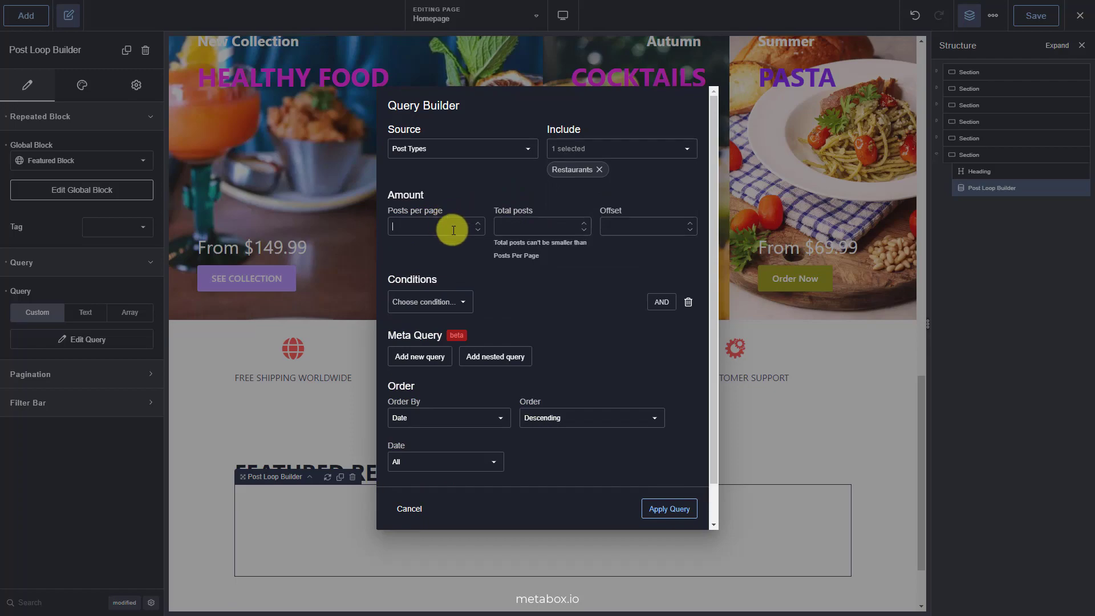
click(662, 510)
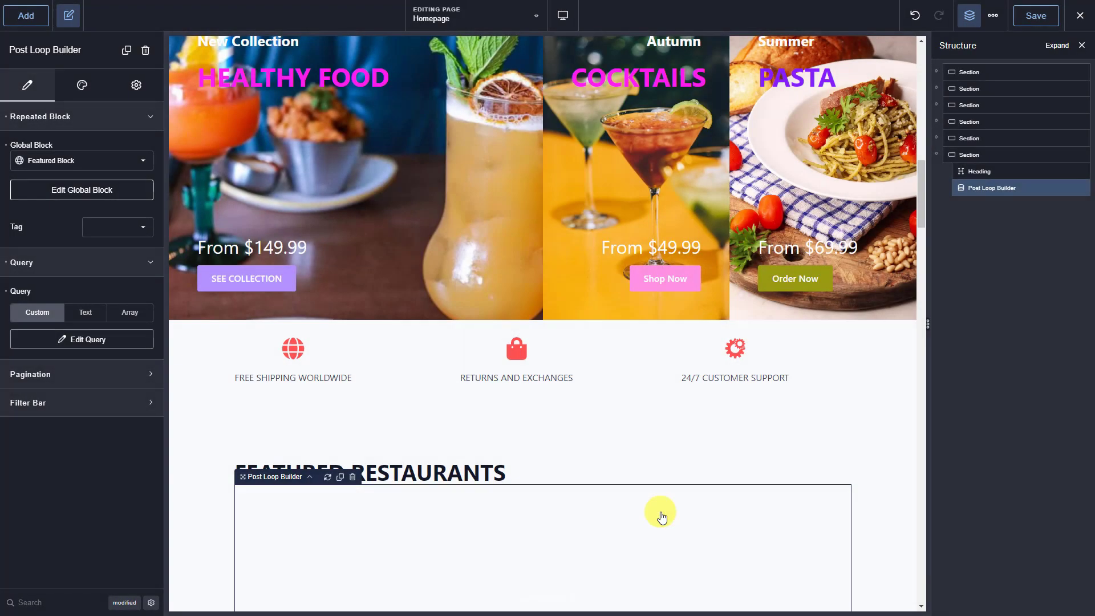
scroll(920, 255, down, 3)
drag(920, 255, 886, 568)
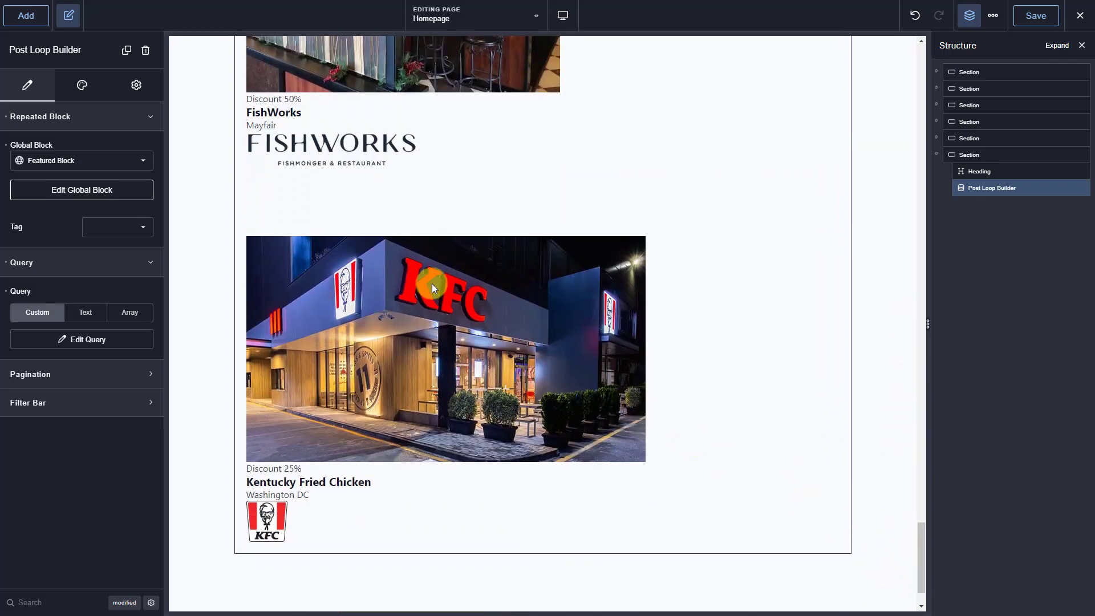
- Set the Post Loop Builder's list layout to Grid with 3 items per row
click(81, 87)
click(64, 119)
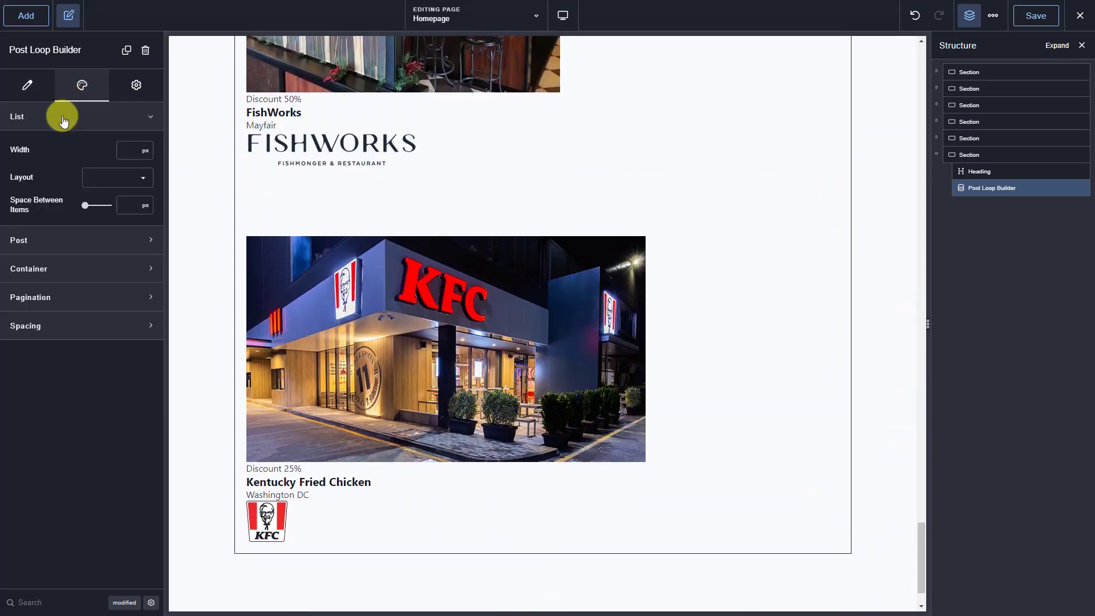
click(122, 177)
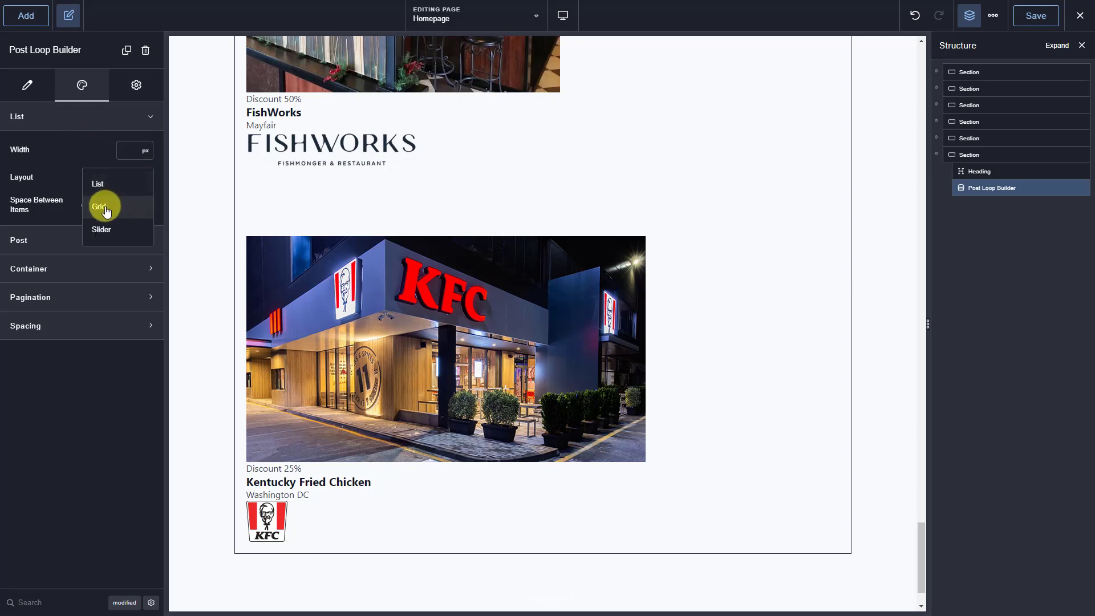
click(105, 207)
click(128, 204)
text(3)
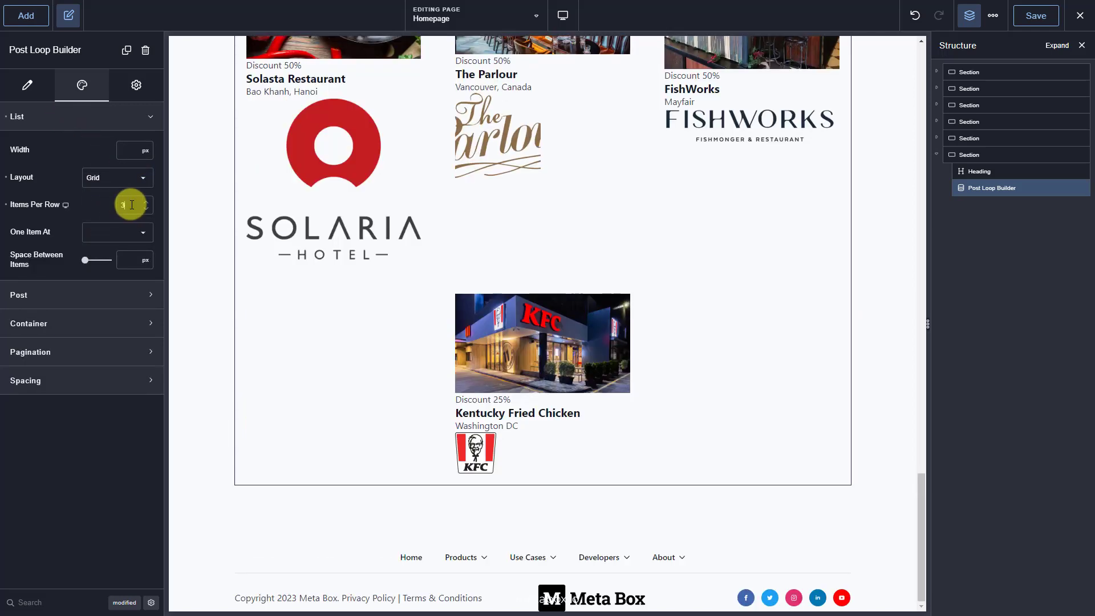
- Save the homepage and exit to the frontend to inspect the featured restaurants grid
drag(920, 543, 936, 419)
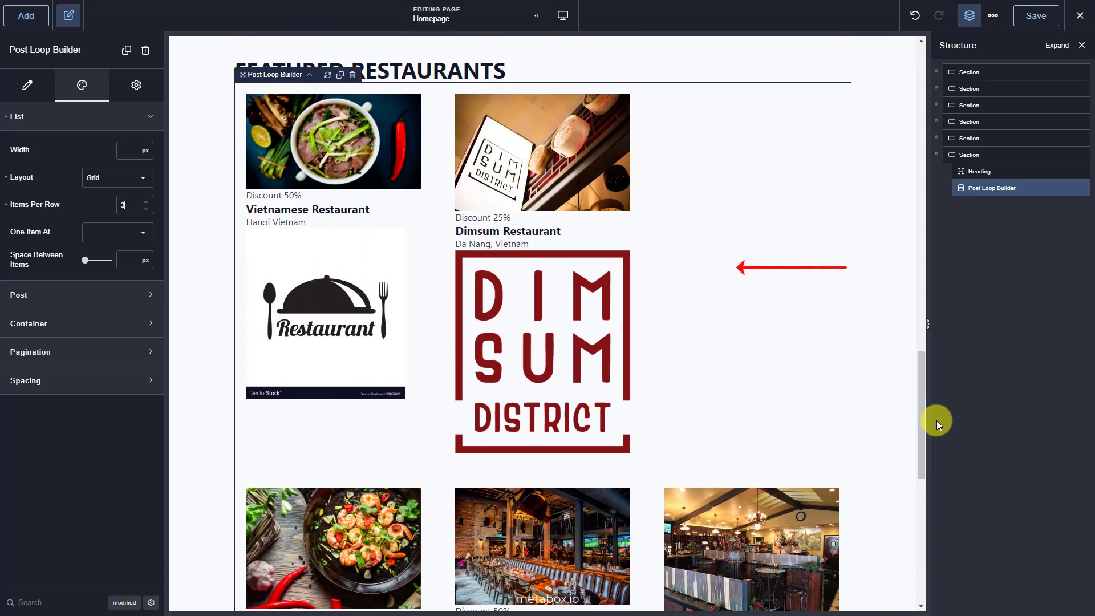
click(1038, 17)
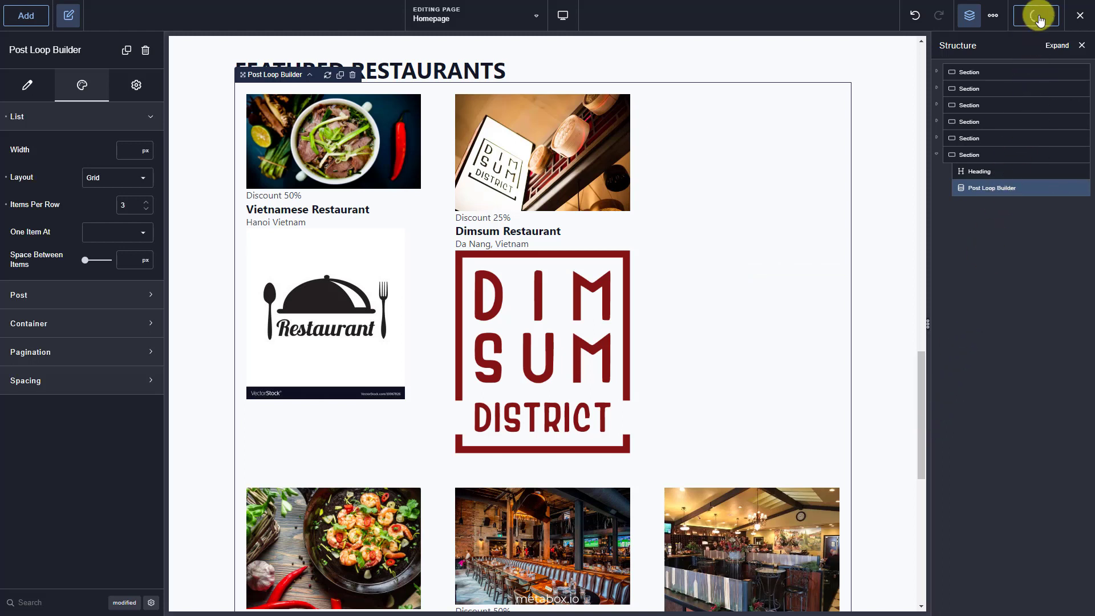
click(1079, 16)
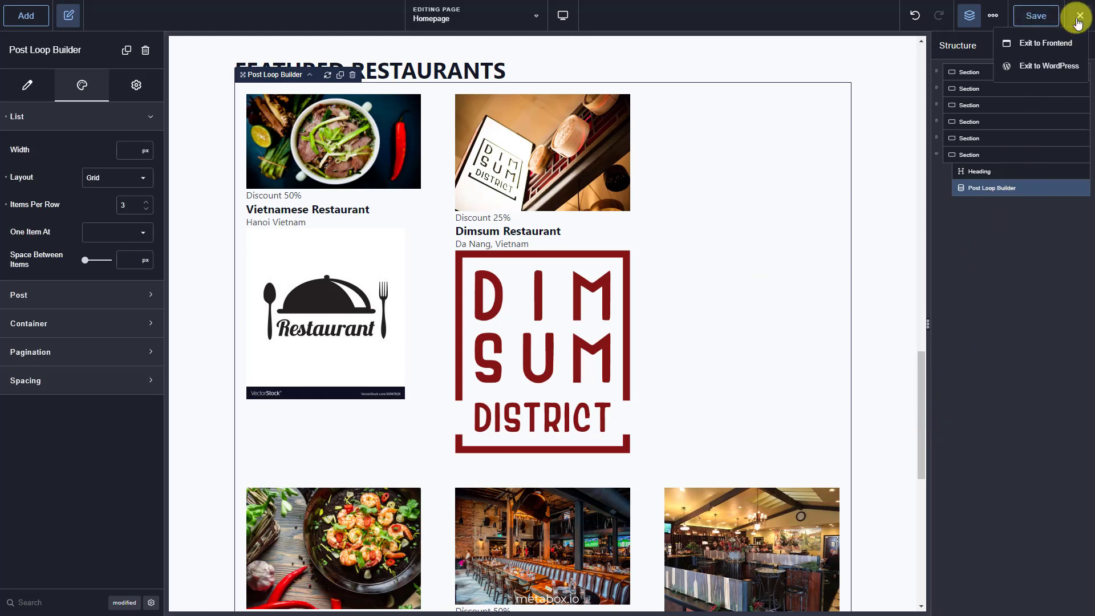
click(1046, 42)
drag(1091, 80, 1091, 456)
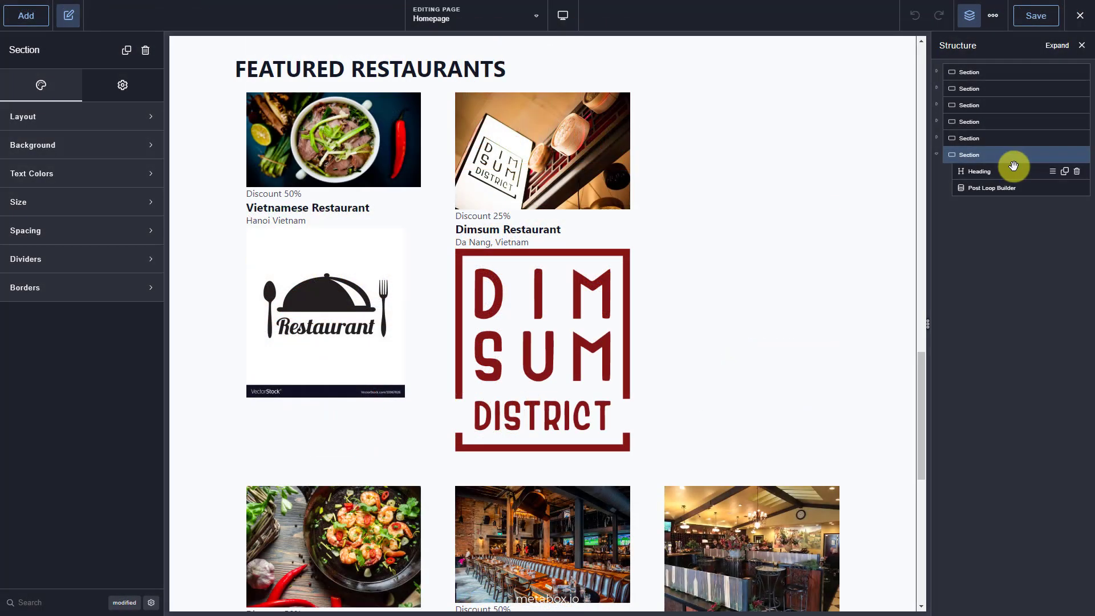
- Add a Code Block after the Post Loop Builder and paste the jQuery snippet that filters and removes .ee-post items as its JavaScript
click(1020, 191)
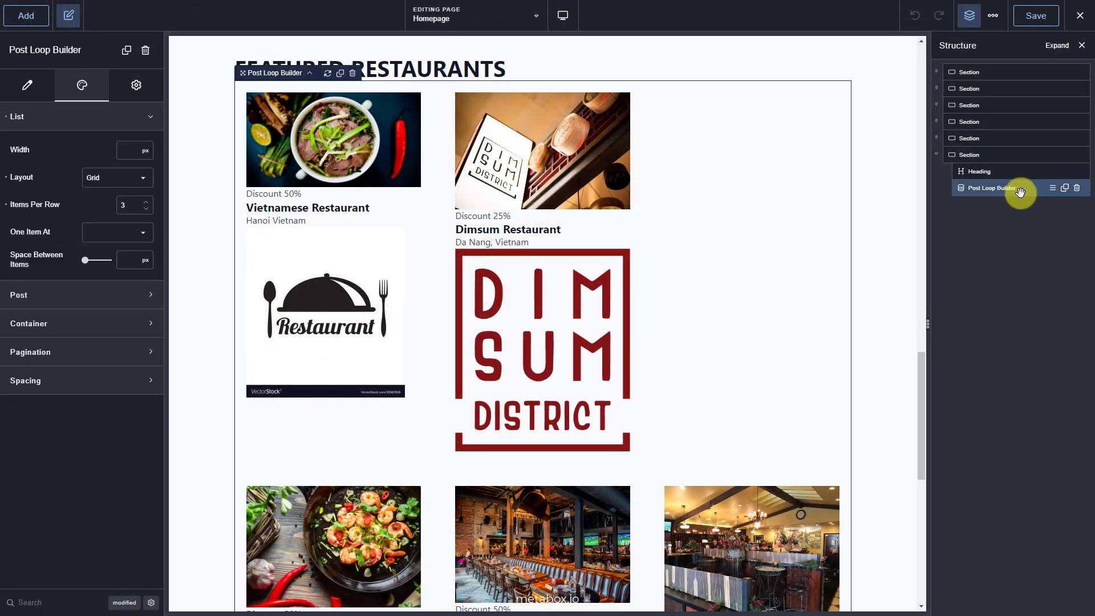
click(36, 16)
text(co)
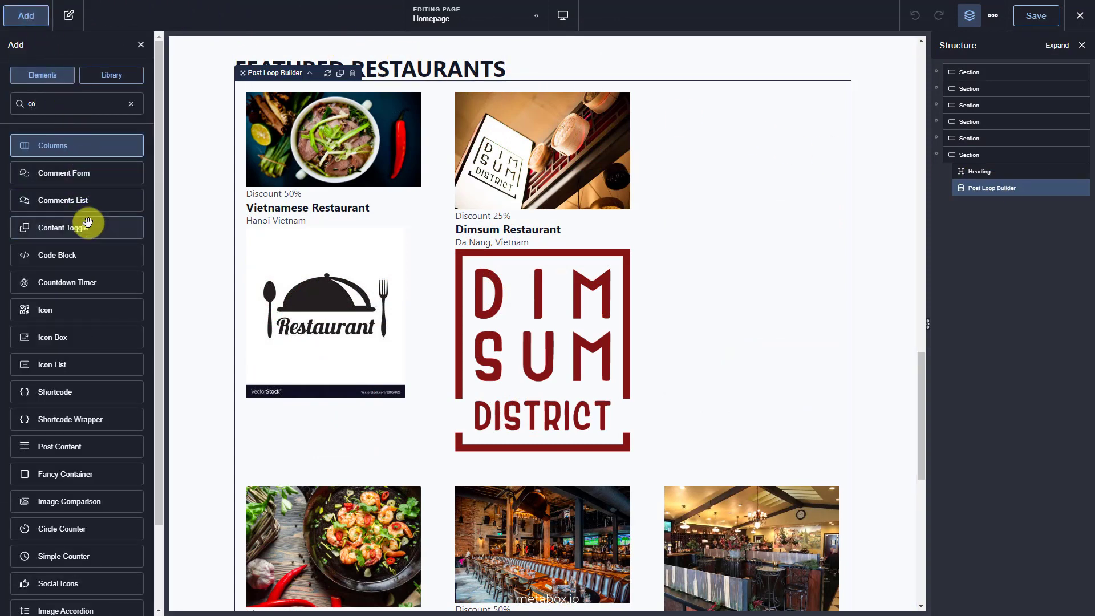
click(93, 251)
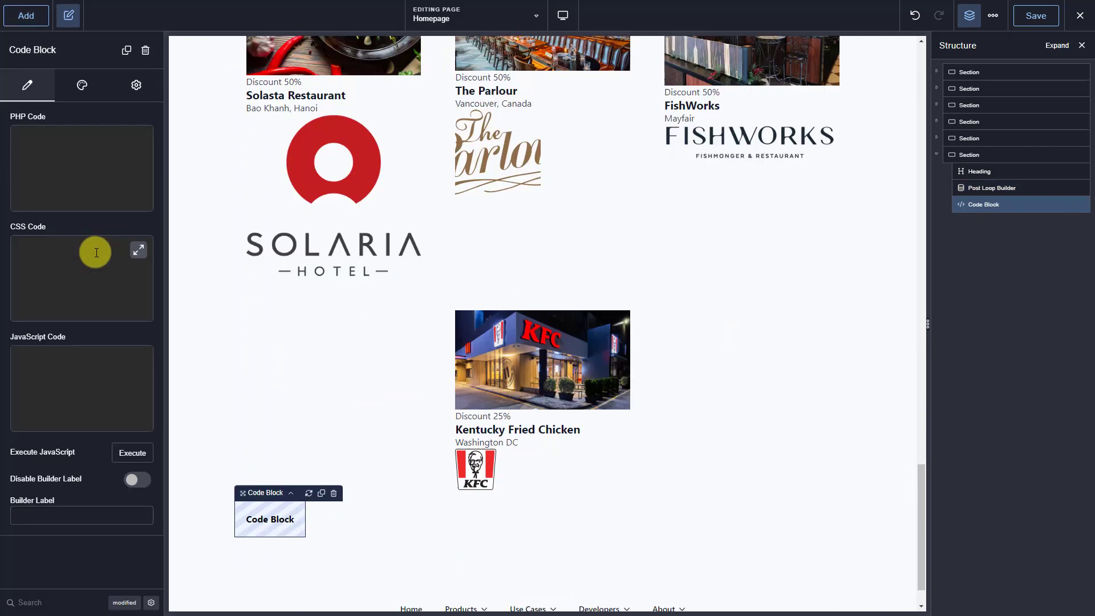
click(32, 351)
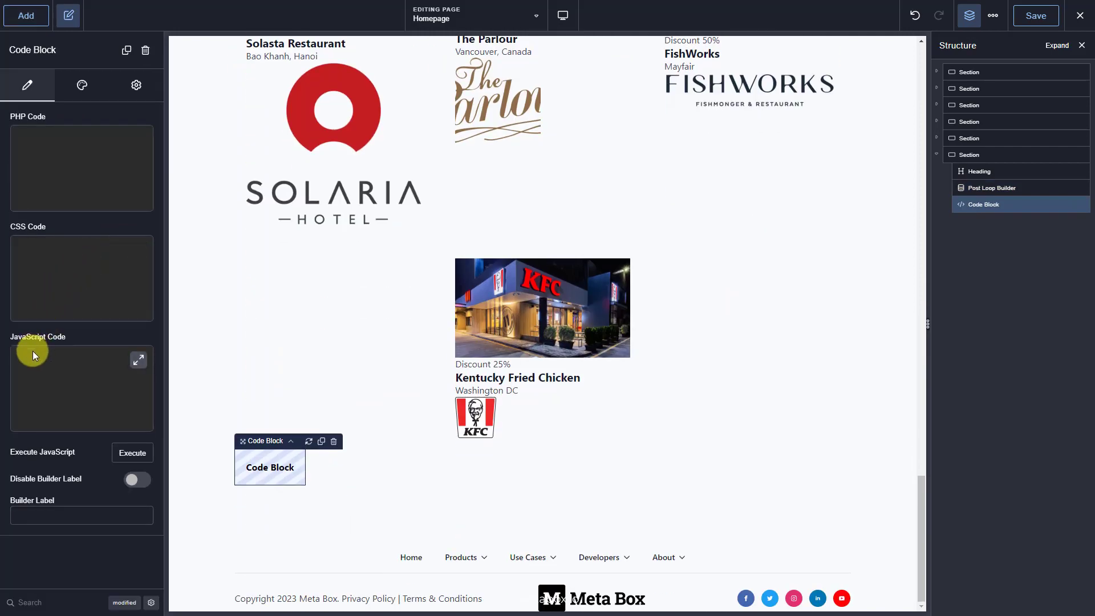
key(ctrl+v)
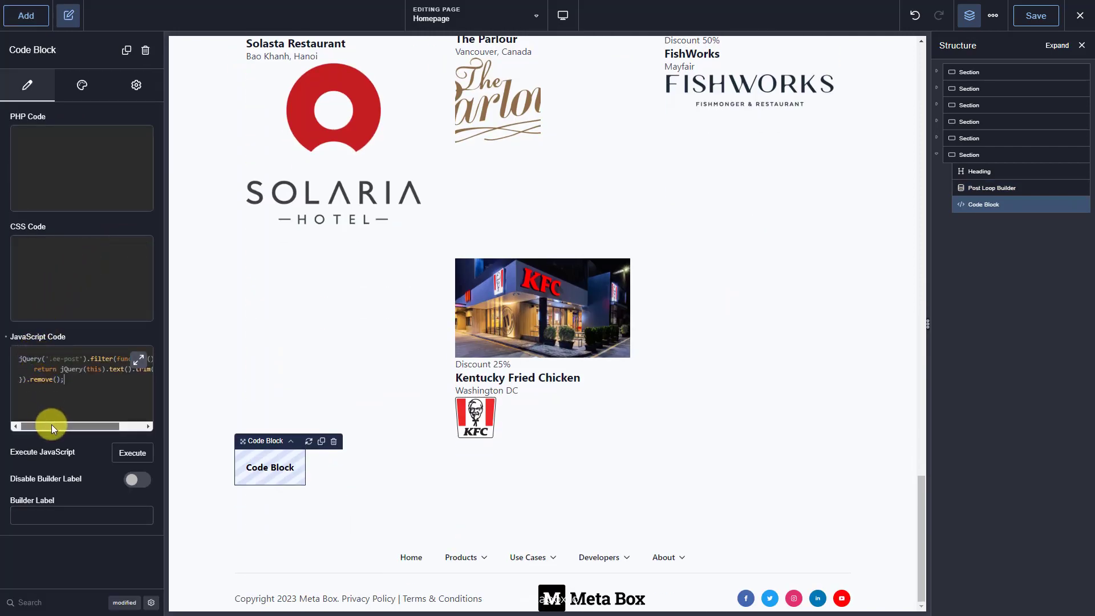
mouse_move(51, 425)
mouse_down()
mouse_move(87, 426)
mouse_move(43, 423)
mouse_up()
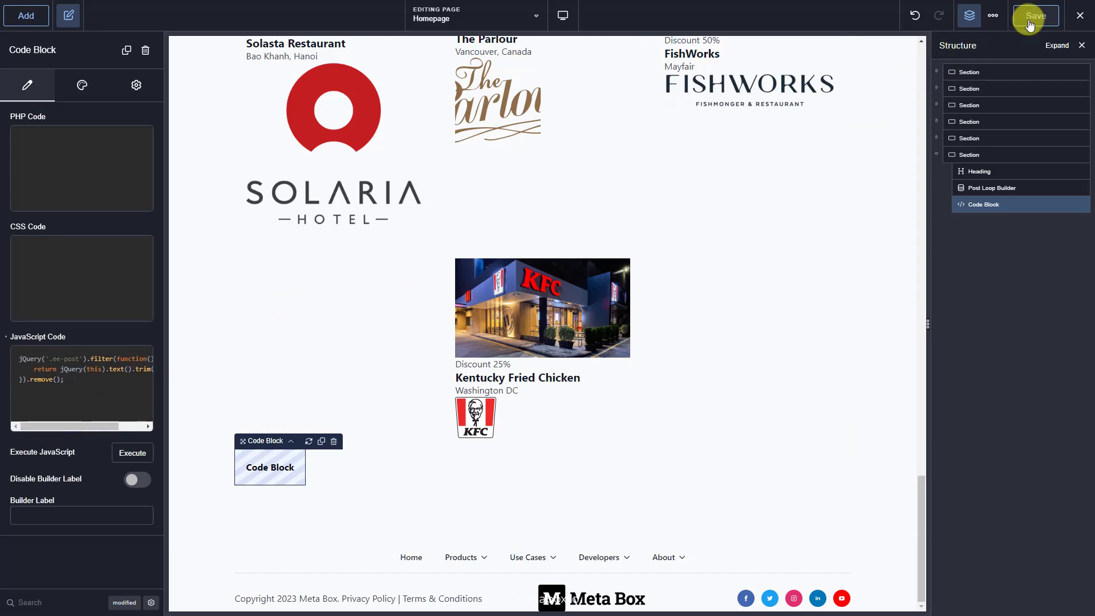
- Save the homepage with the Code Block and review the restaurant section on the frontend
click(1080, 17)
click(1039, 43)
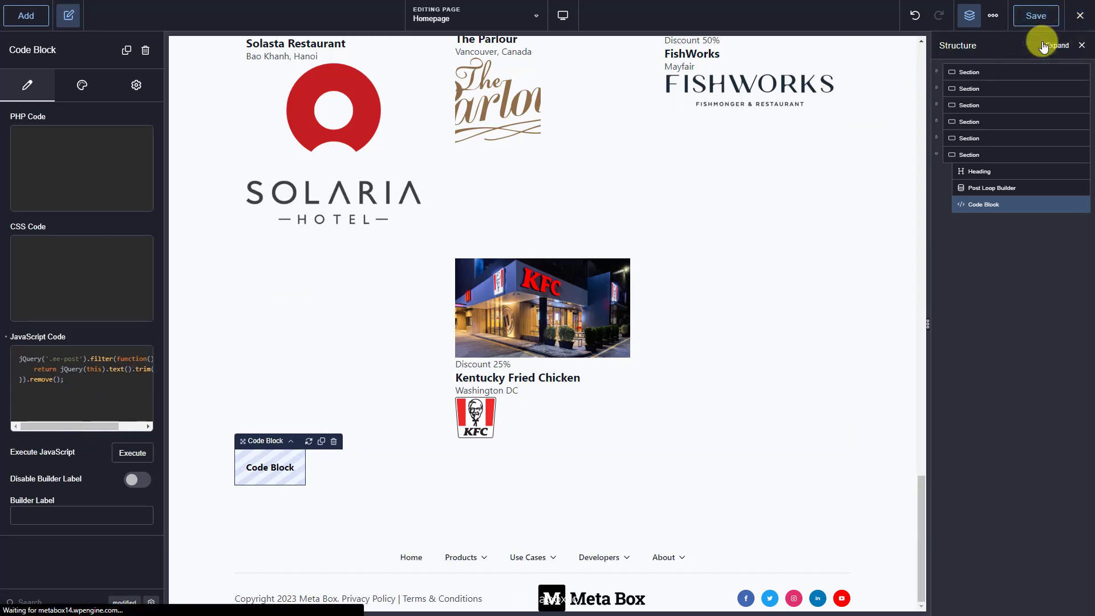
drag(1090, 65, 1090, 447)
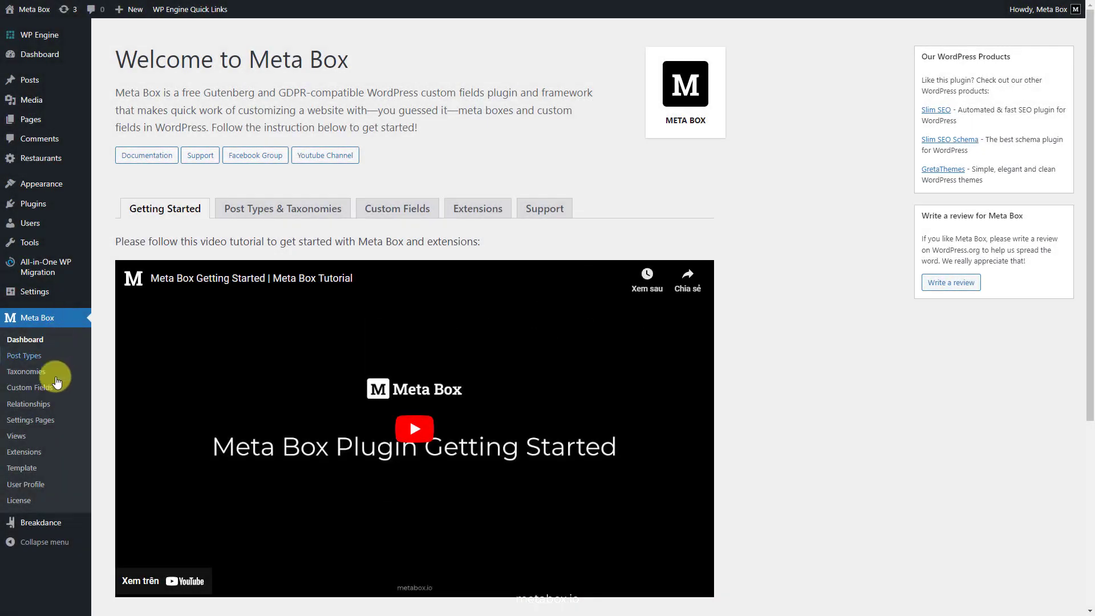
- From the WordPress admin, open the Featured Block global block in the Breakdance builder and show its structure
mouse_move(53, 528)
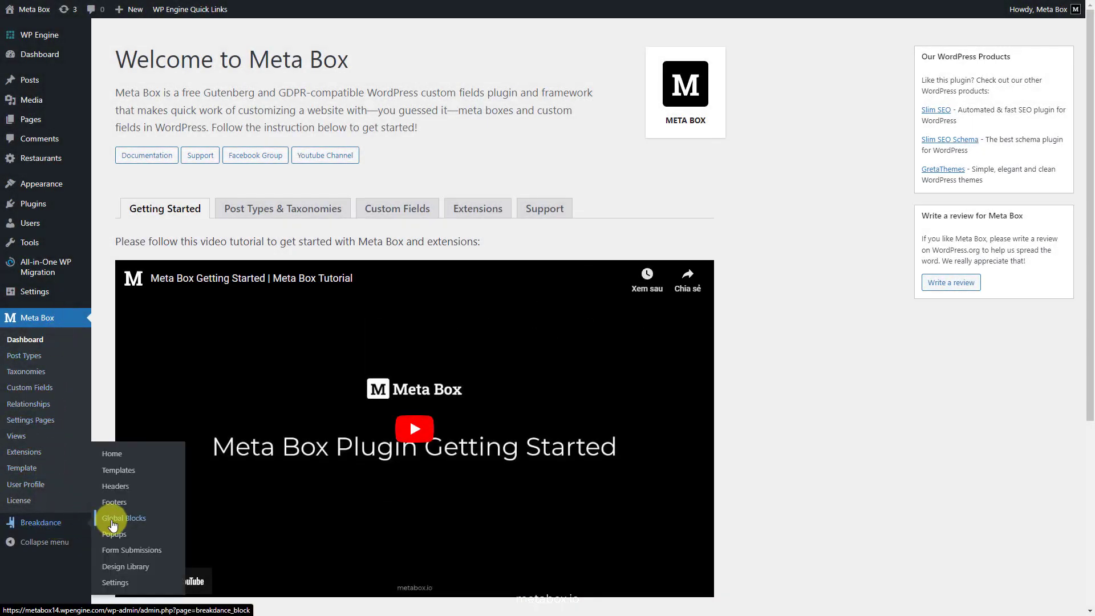
click(117, 518)
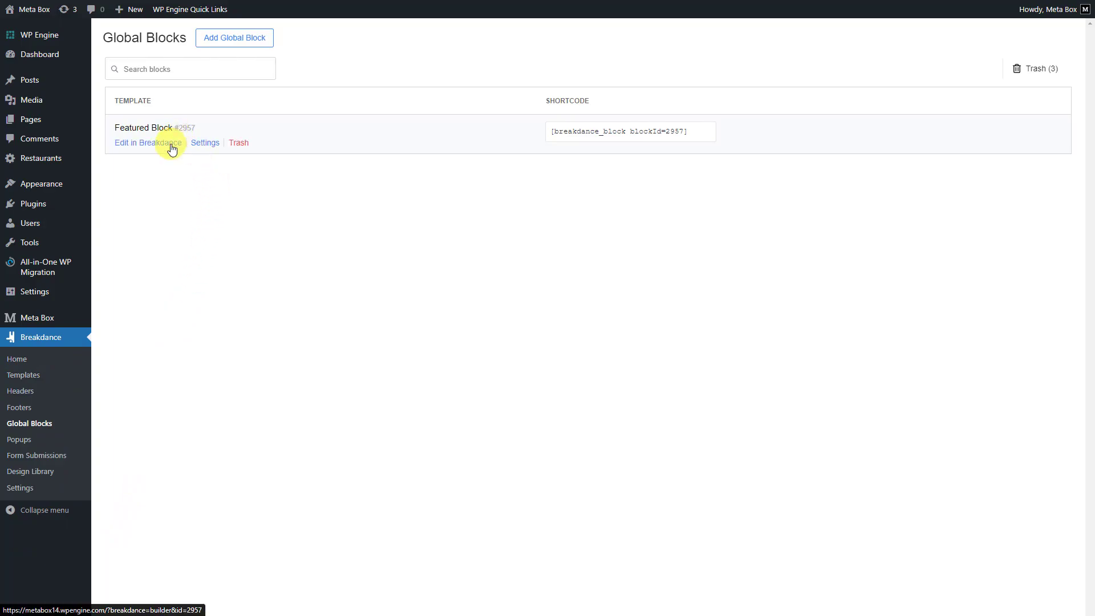
click(173, 143)
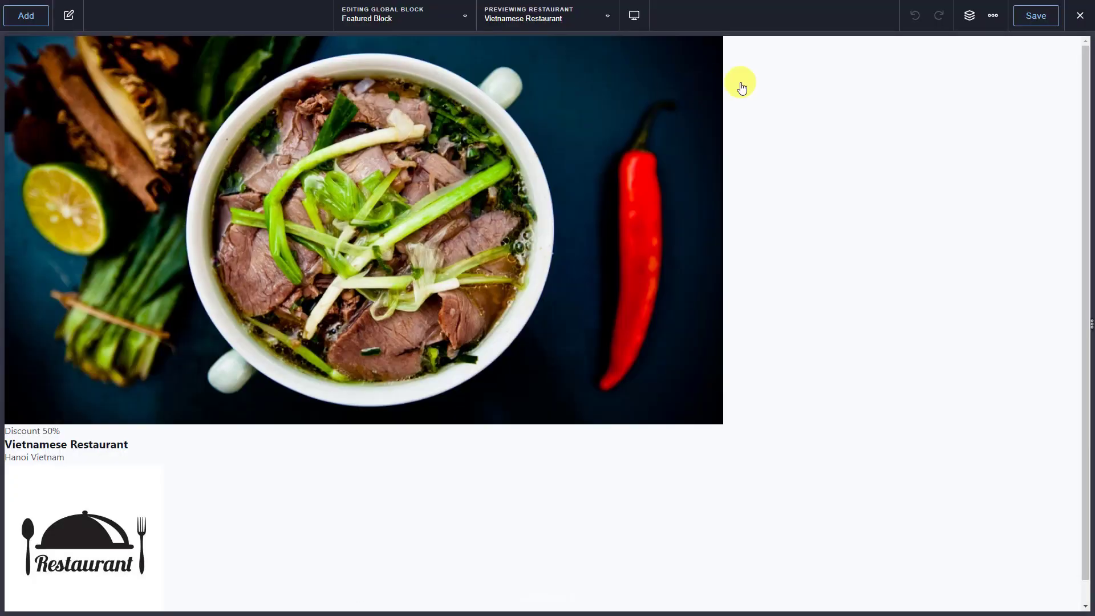
click(970, 17)
- Set the position of the Div's wrapper to relative in its advanced layout settings
click(970, 71)
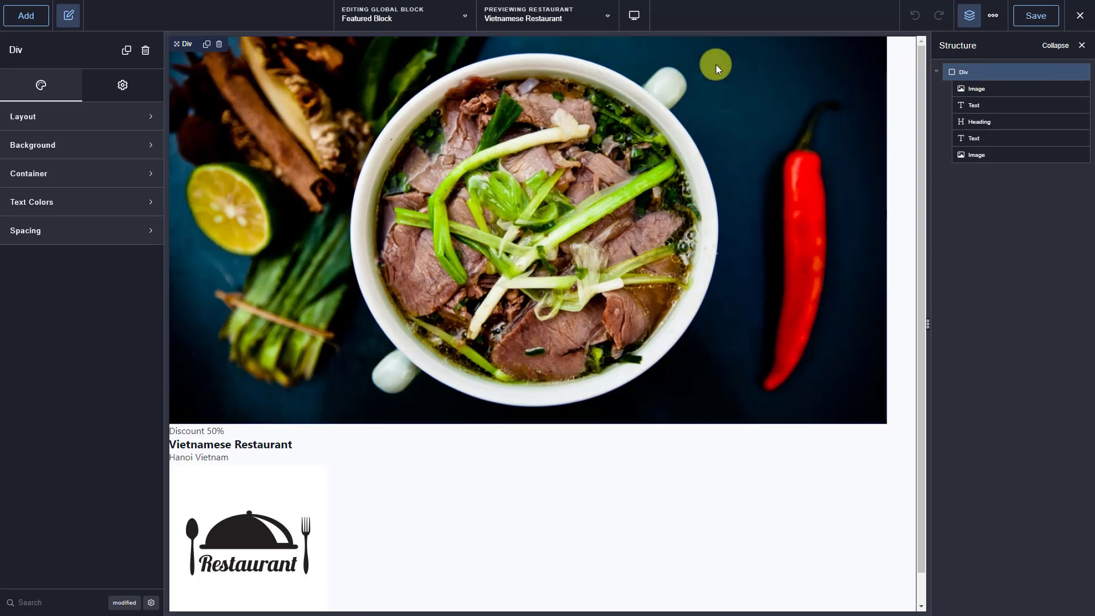
click(122, 84)
click(119, 116)
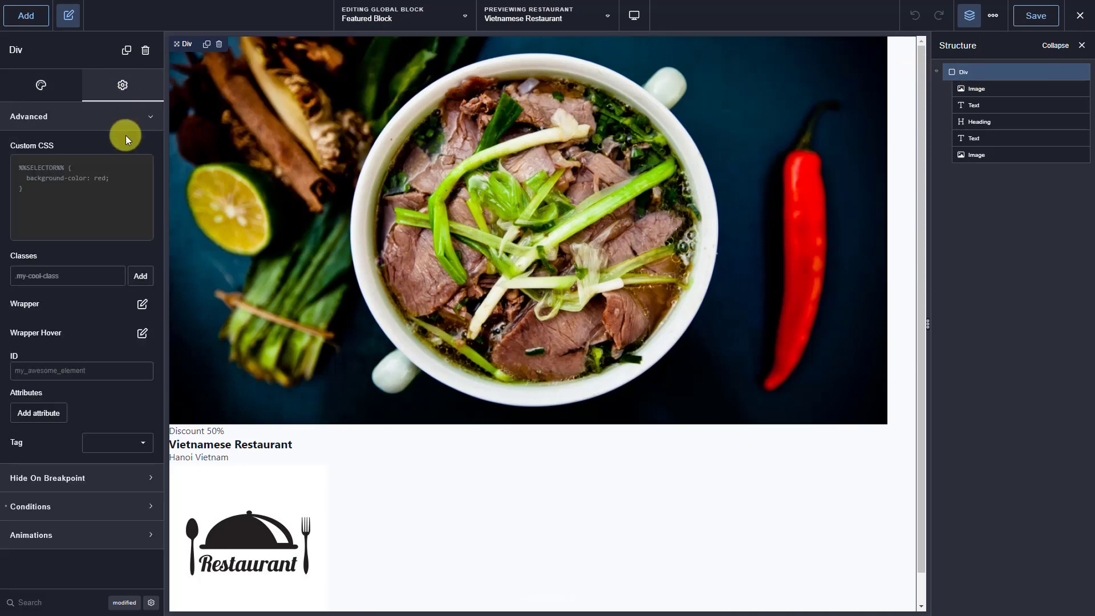
click(143, 304)
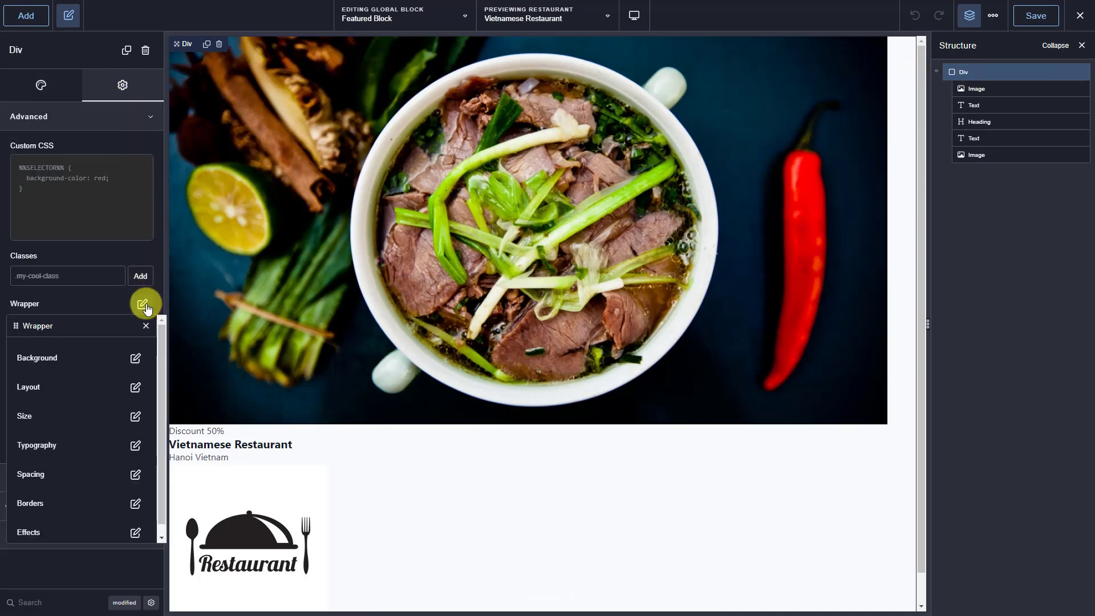
click(137, 387)
click(153, 407)
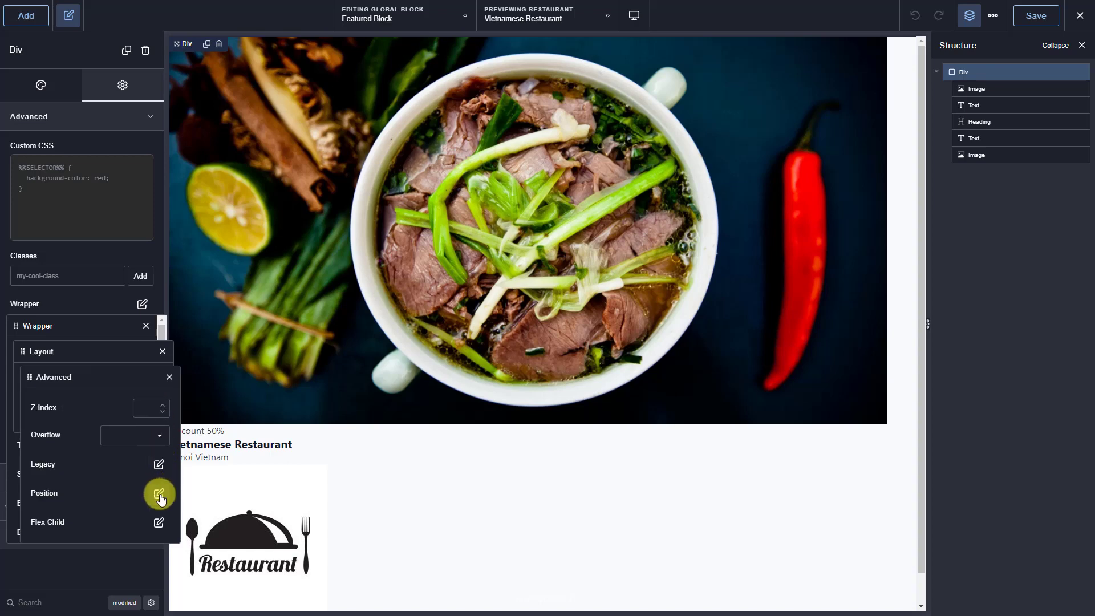
click(159, 495)
click(165, 435)
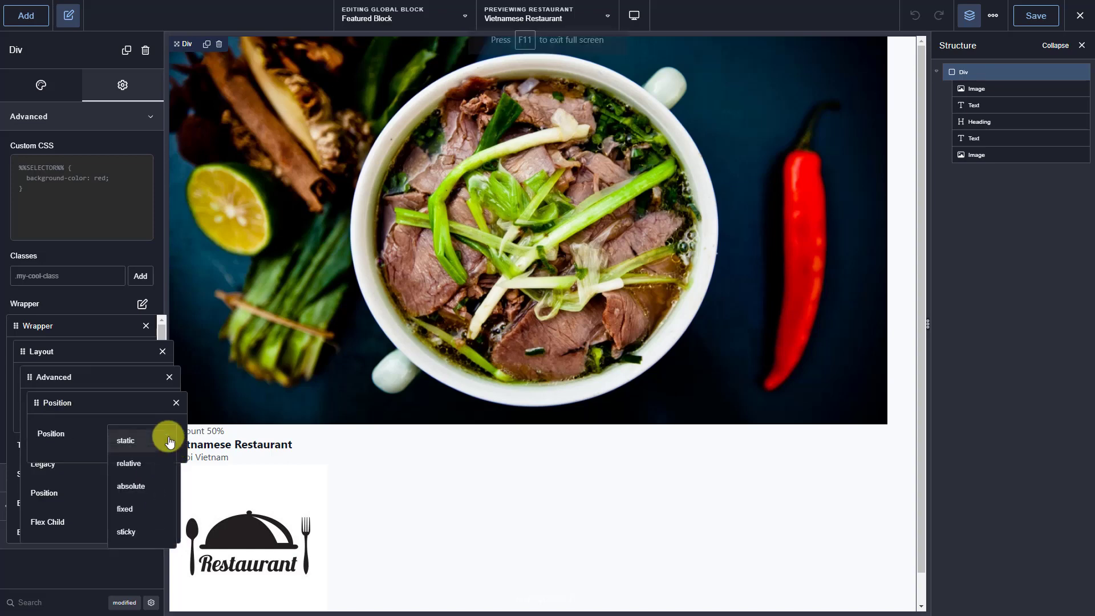
click(142, 460)
click(90, 251)
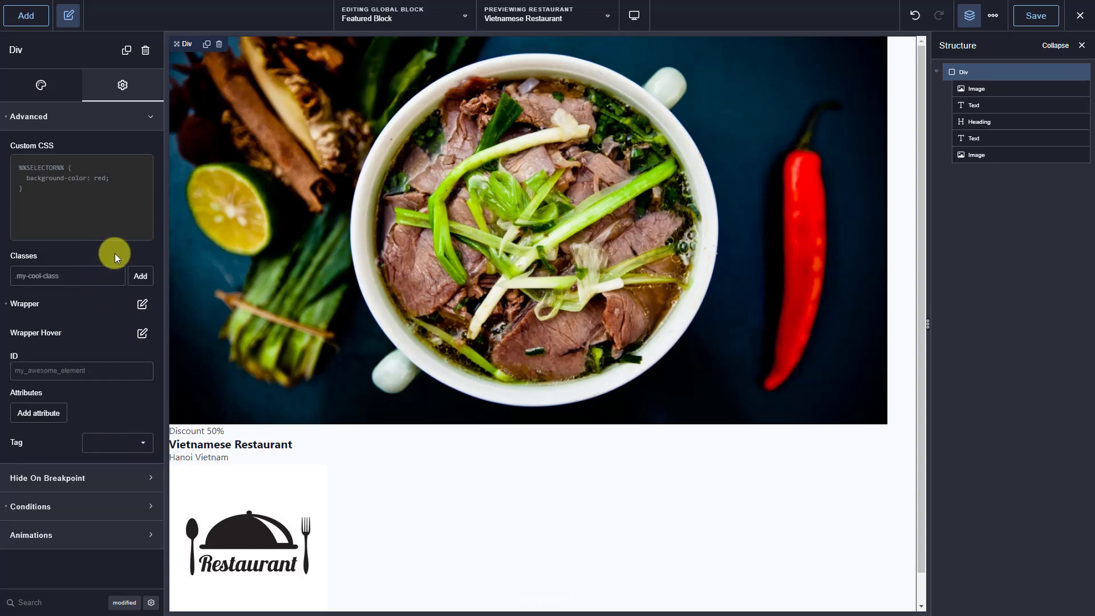
- Set the featured image's width to 100% and its aspect ratio to 16:9
click(1003, 87)
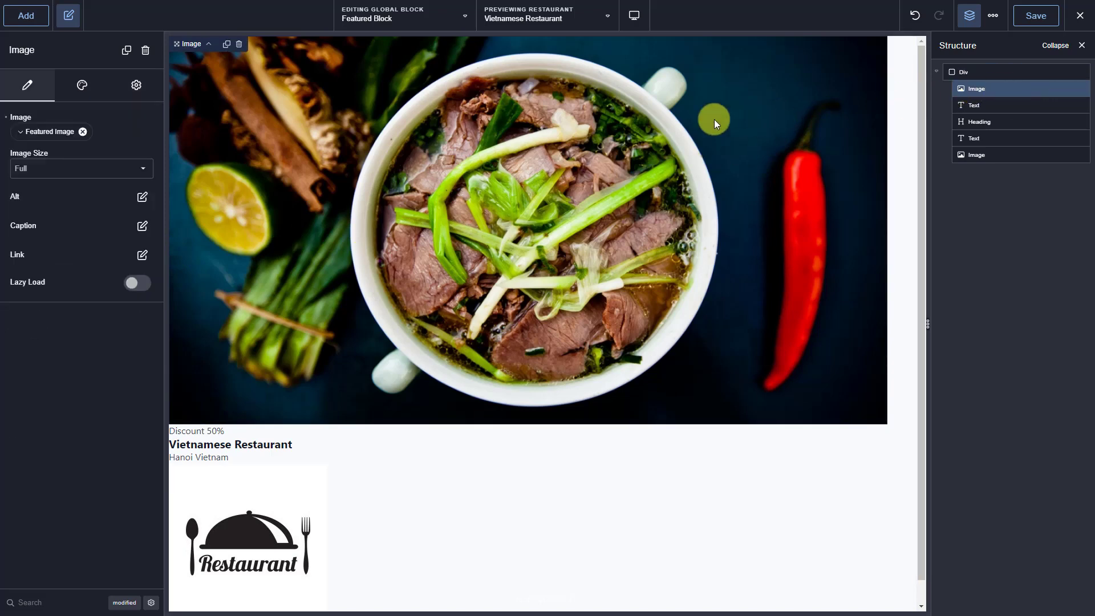
click(83, 88)
click(88, 116)
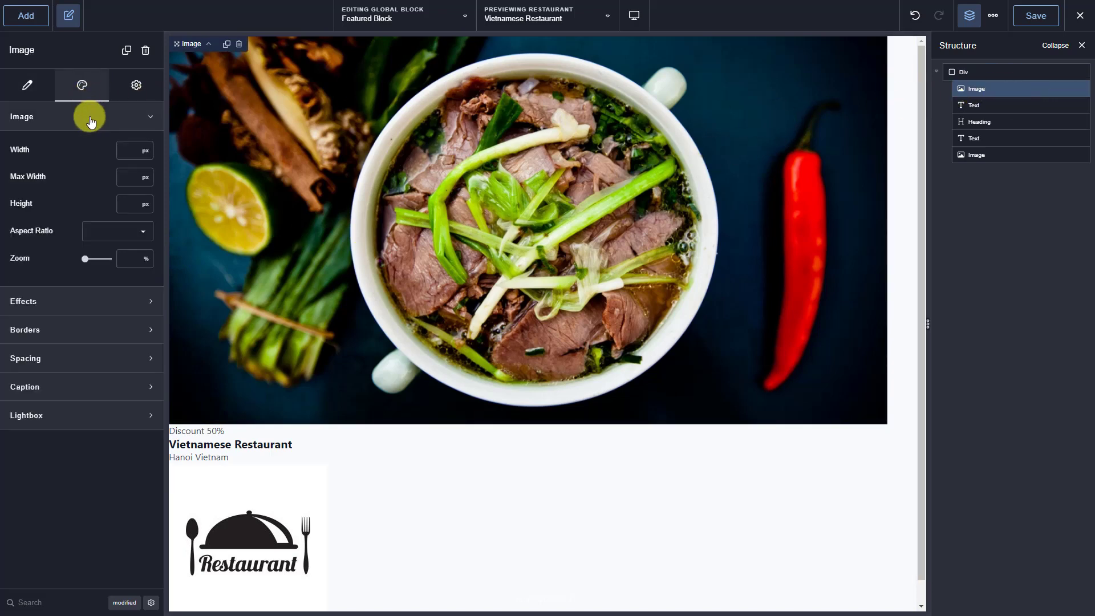
click(144, 151)
click(151, 195)
click(125, 152)
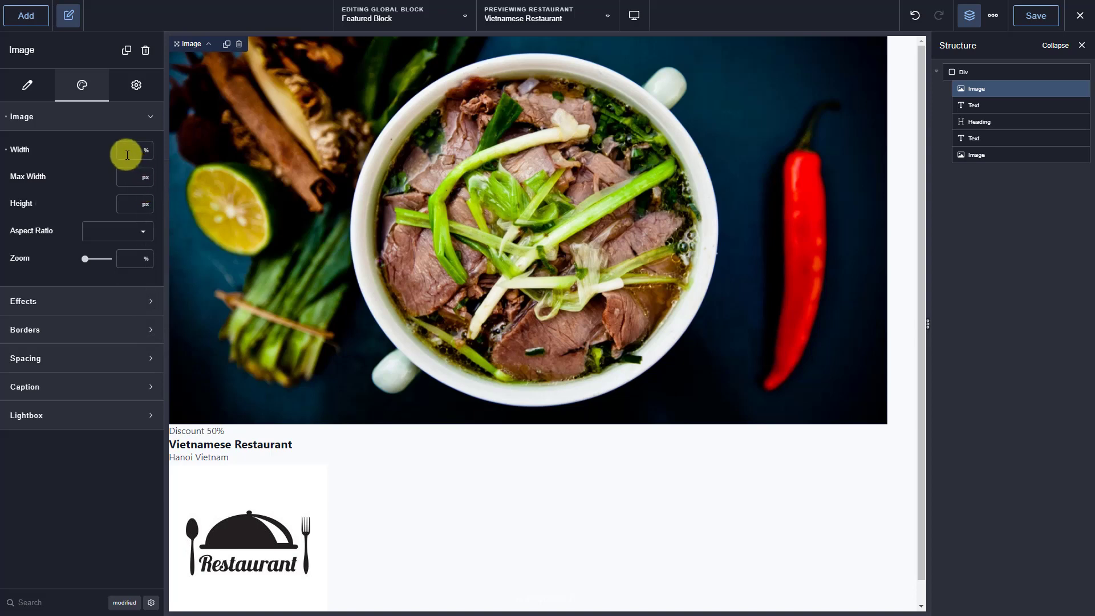
text(100)
click(109, 228)
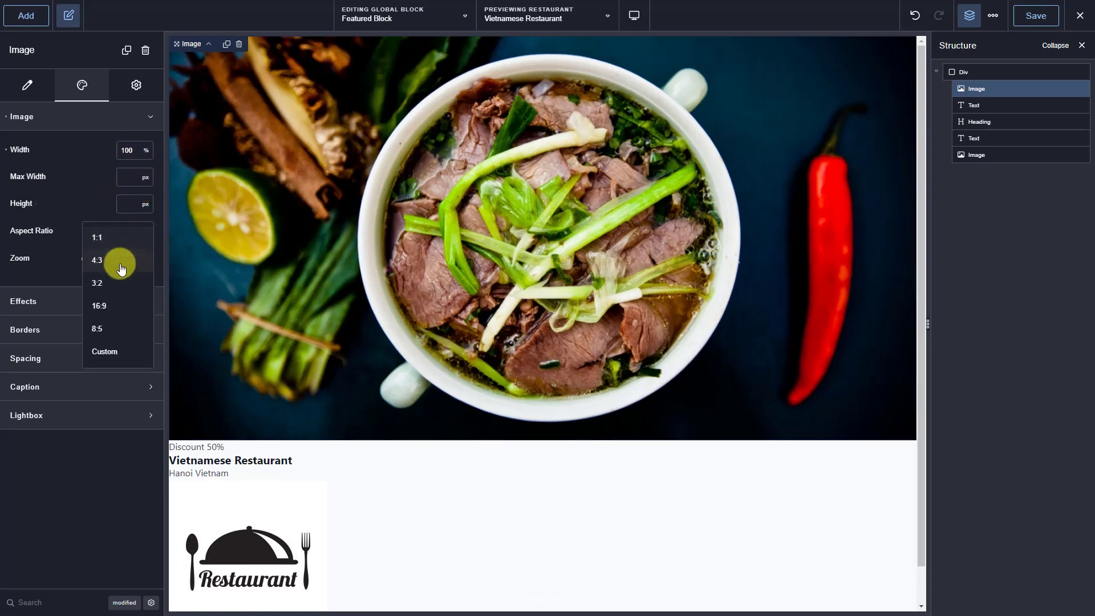
click(104, 304)
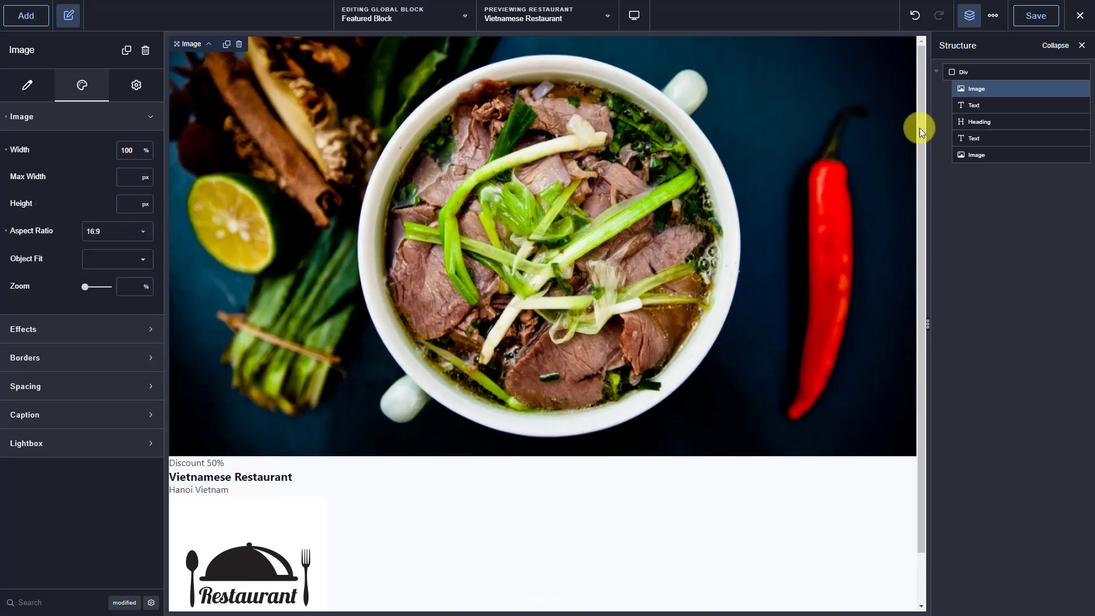
- Assign the existing .voucher class to the discount Text and paste the .voucher clip-path polygon rule as its custom CSS
click(972, 105)
click(137, 85)
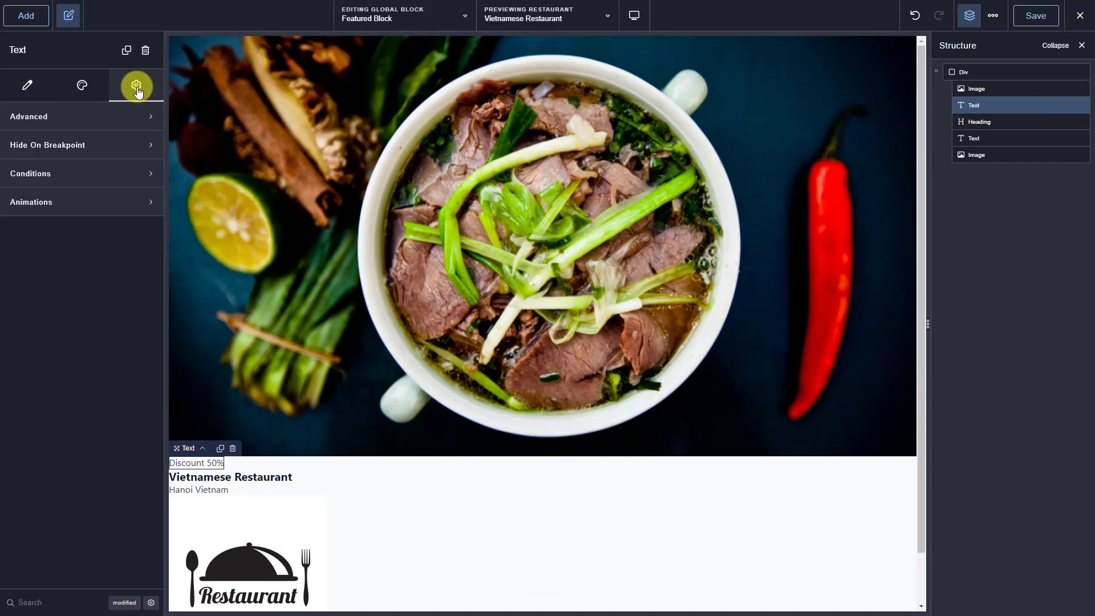
click(97, 114)
click(69, 274)
text(.v)
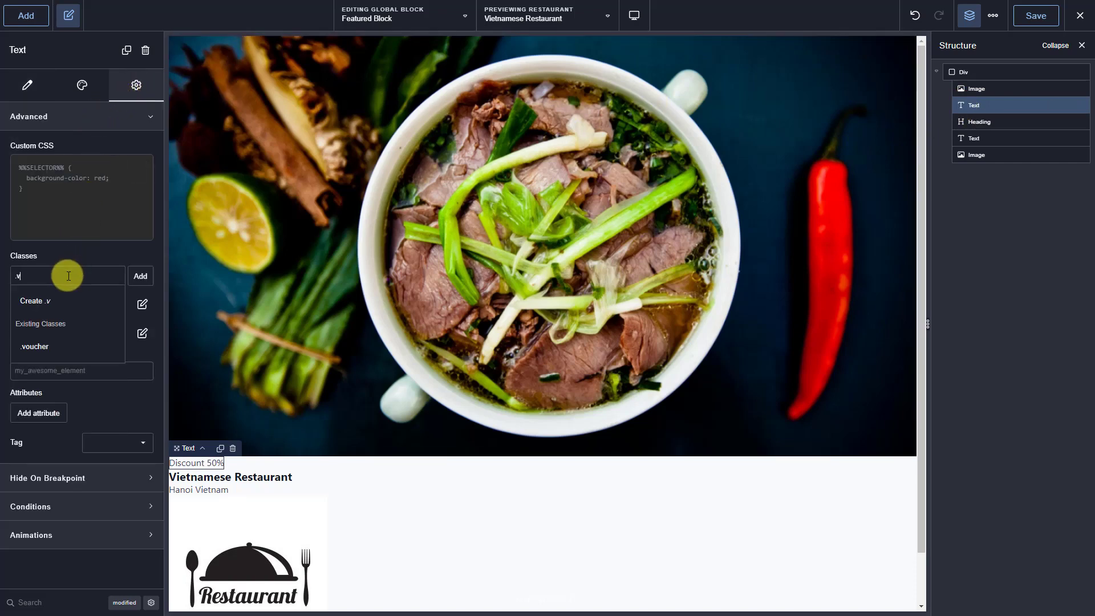
text(ou)
click(44, 348)
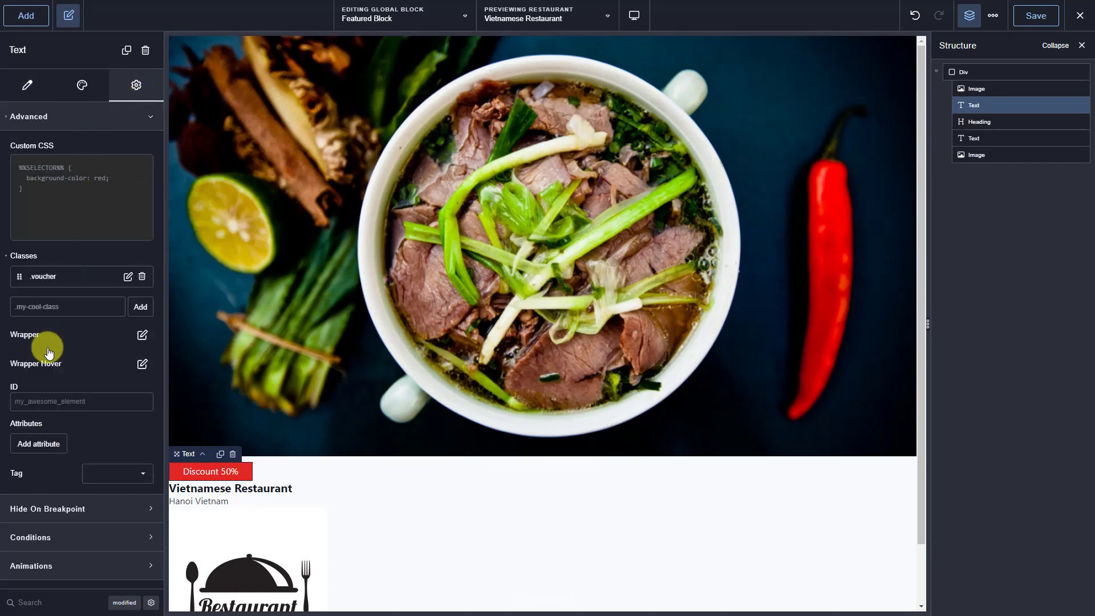
click(56, 192)
key(ctrl+v)
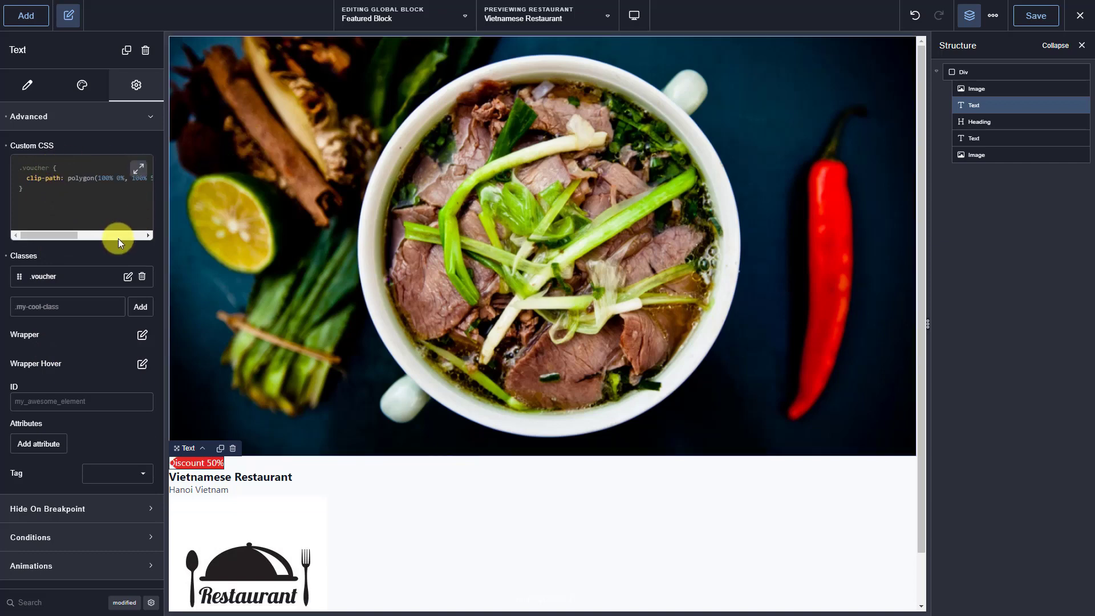
- Open the .voucher class selector for editing and set its typography color to white (#FFFFFF)
click(122, 276)
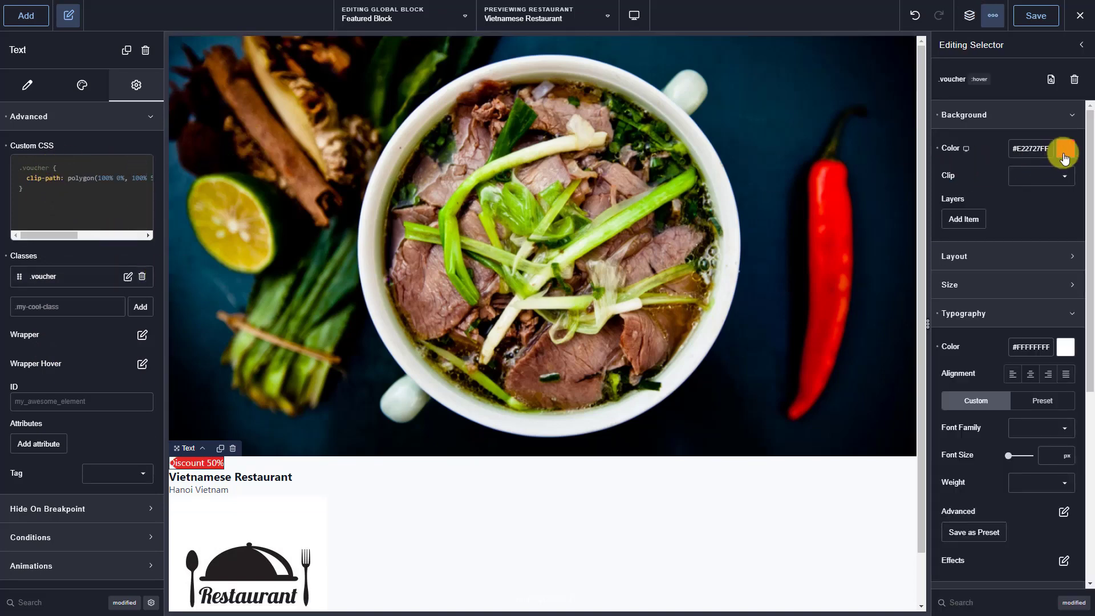
click(1066, 347)
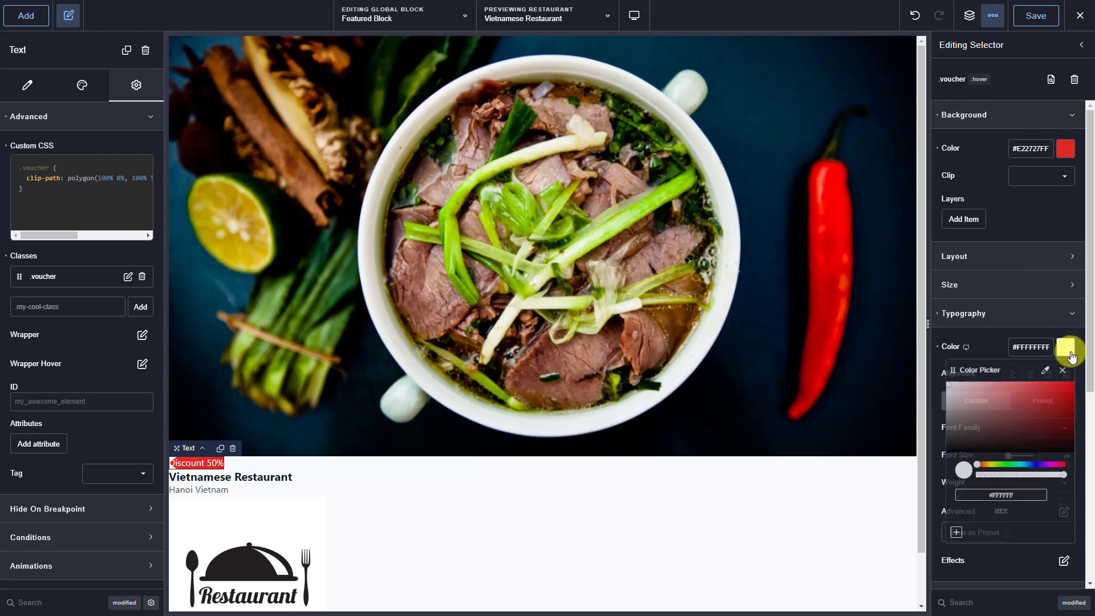
drag(978, 472, 989, 468)
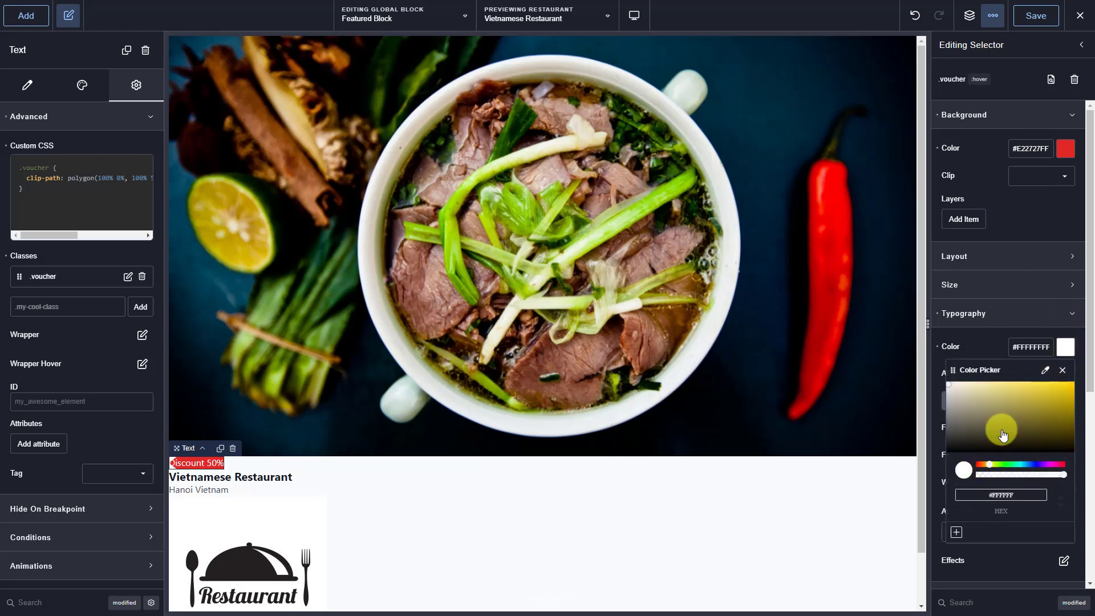
click(1040, 390)
drag(1024, 391, 938, 378)
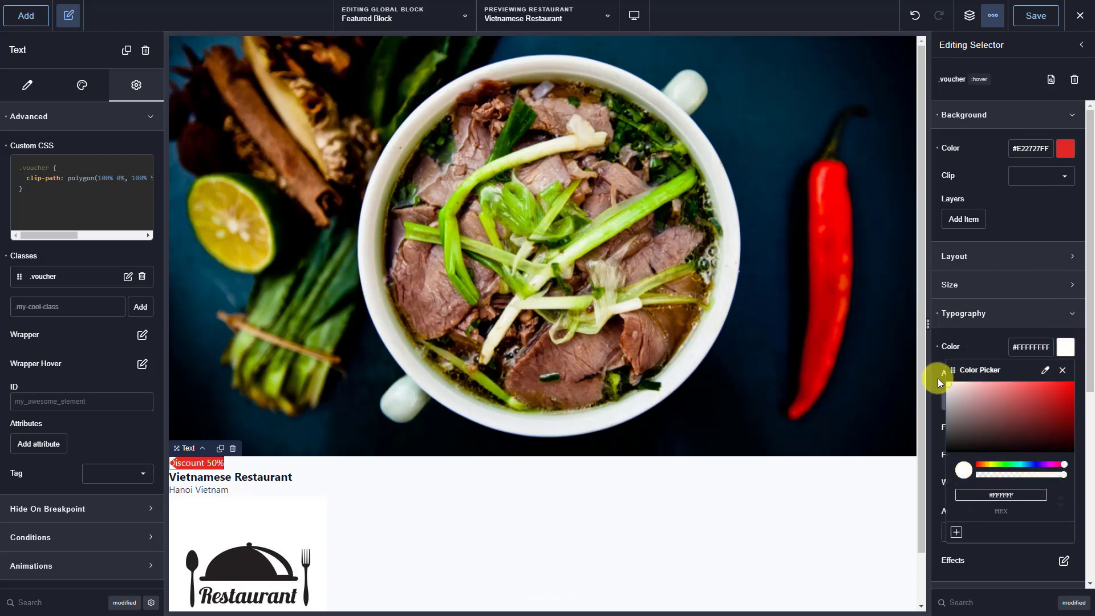
- Give the .voucher class a 10 px top margin and padding of 5 px top and bottom, 25 px left and right
click(970, 315)
click(999, 390)
text(10)
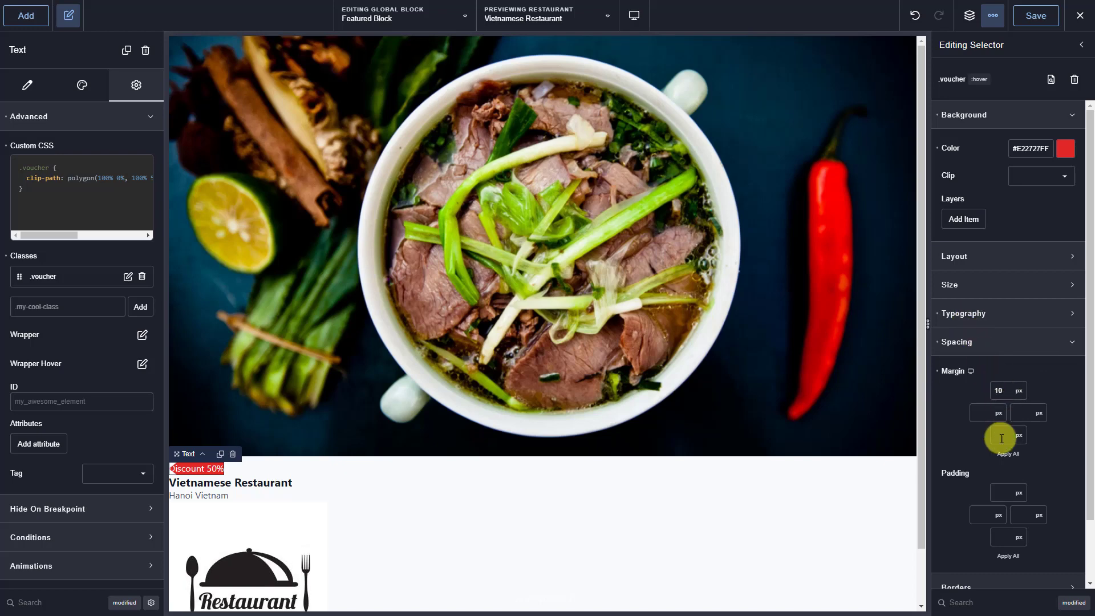
click(999, 491)
text(5)
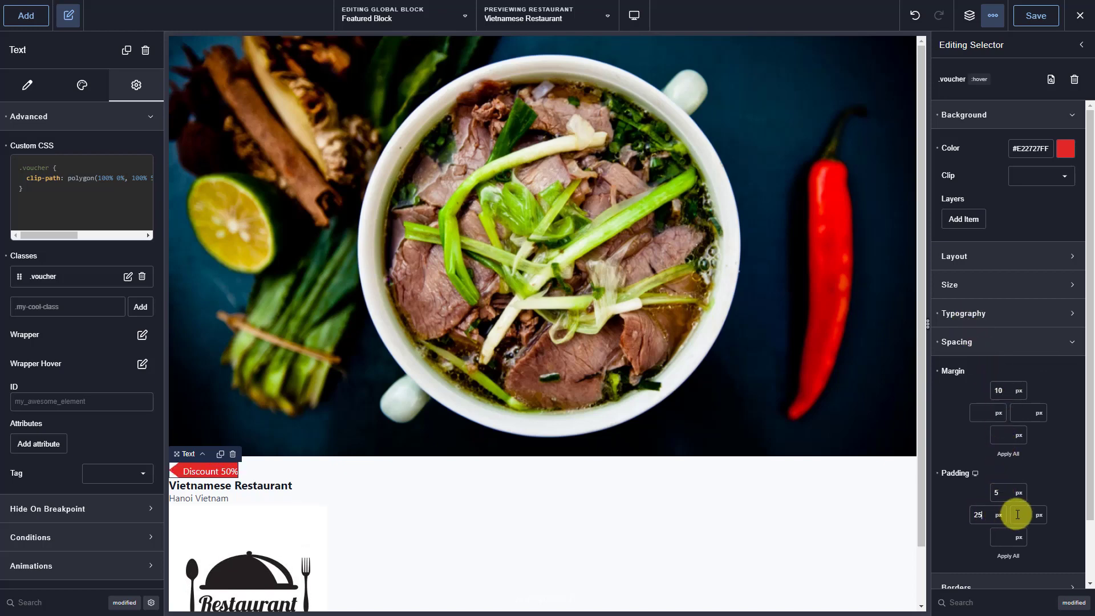
click(1002, 537)
text(5)
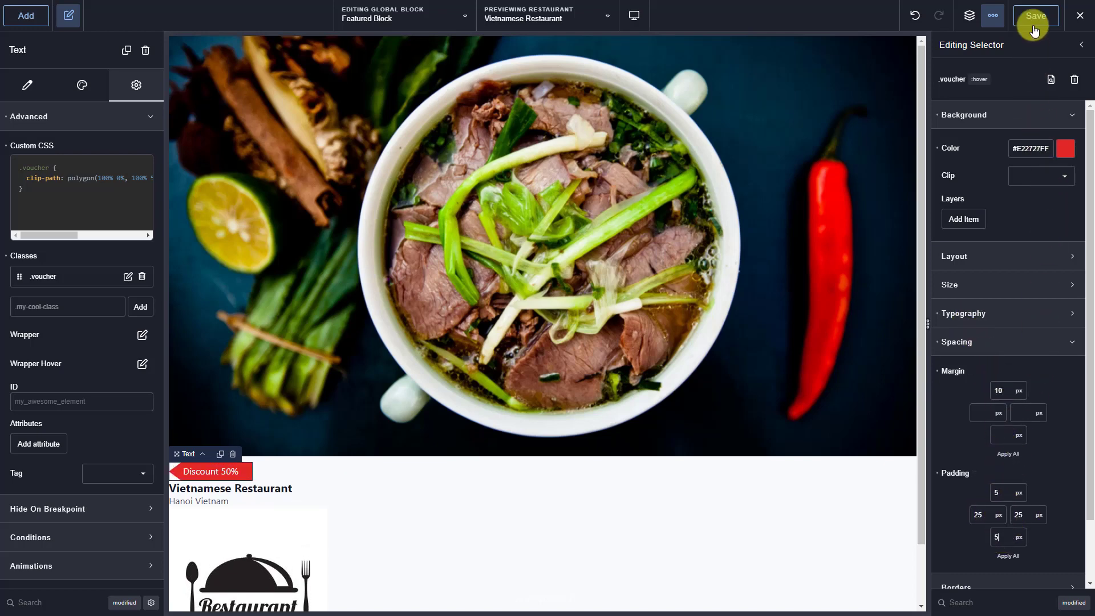
- Limit the restaurant logo image at the end of the Div to a max width of 70 px
click(970, 15)
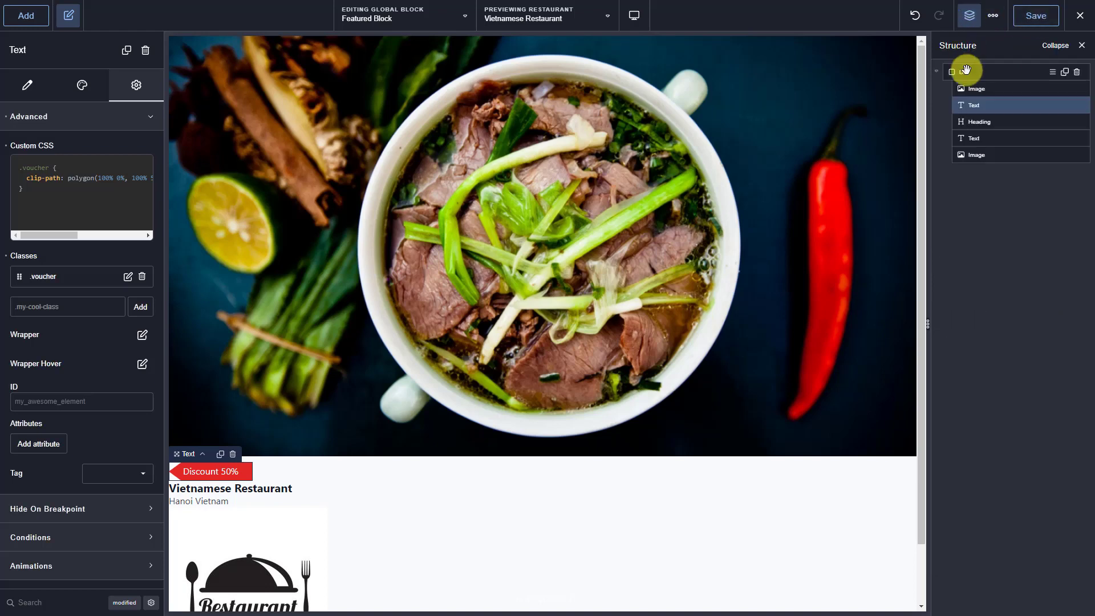
click(969, 156)
click(82, 85)
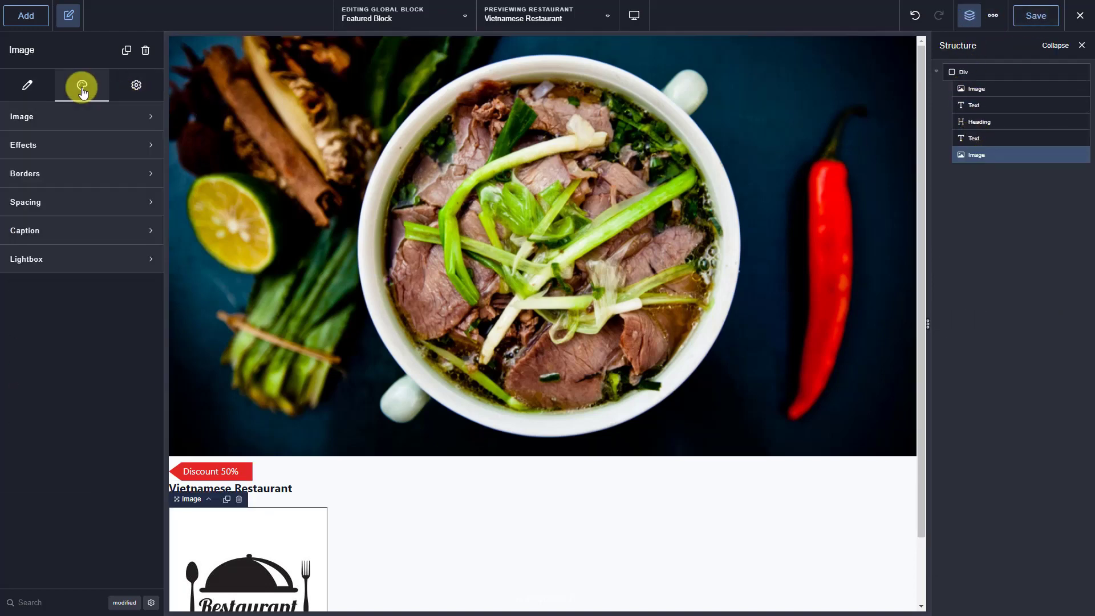
click(75, 117)
click(120, 170)
text(70)
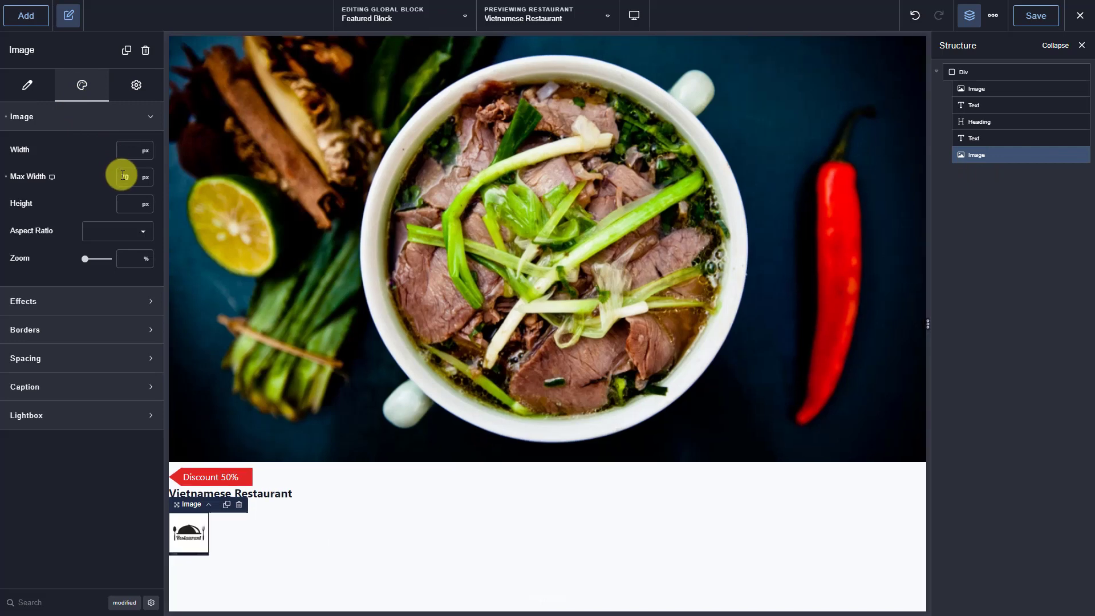
- Set the logo image's wrapper position to absolute in its advanced layout settings
click(133, 86)
click(89, 117)
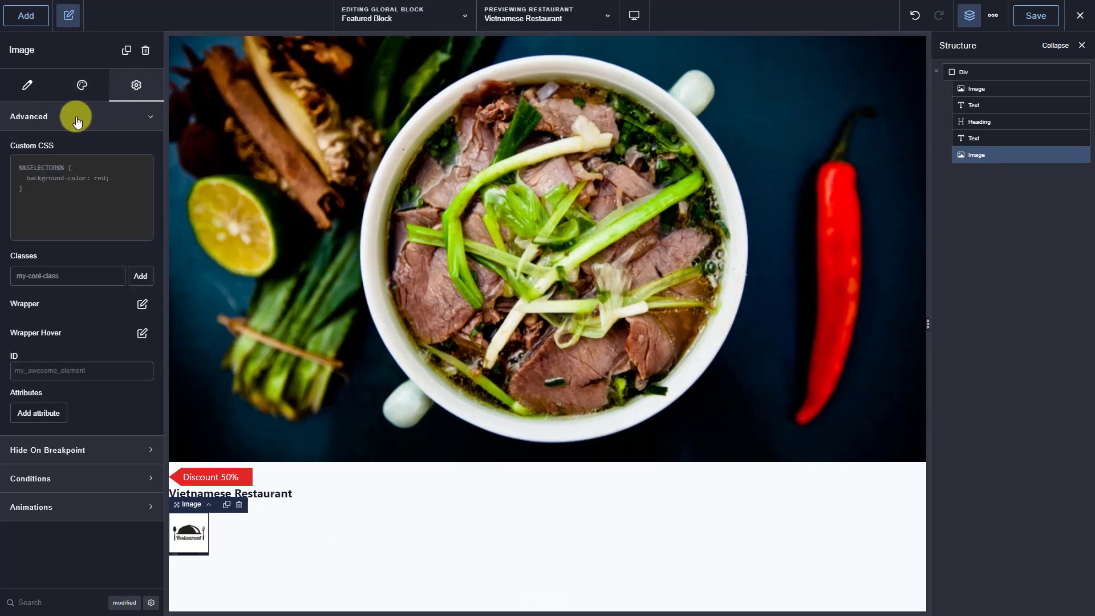
click(142, 304)
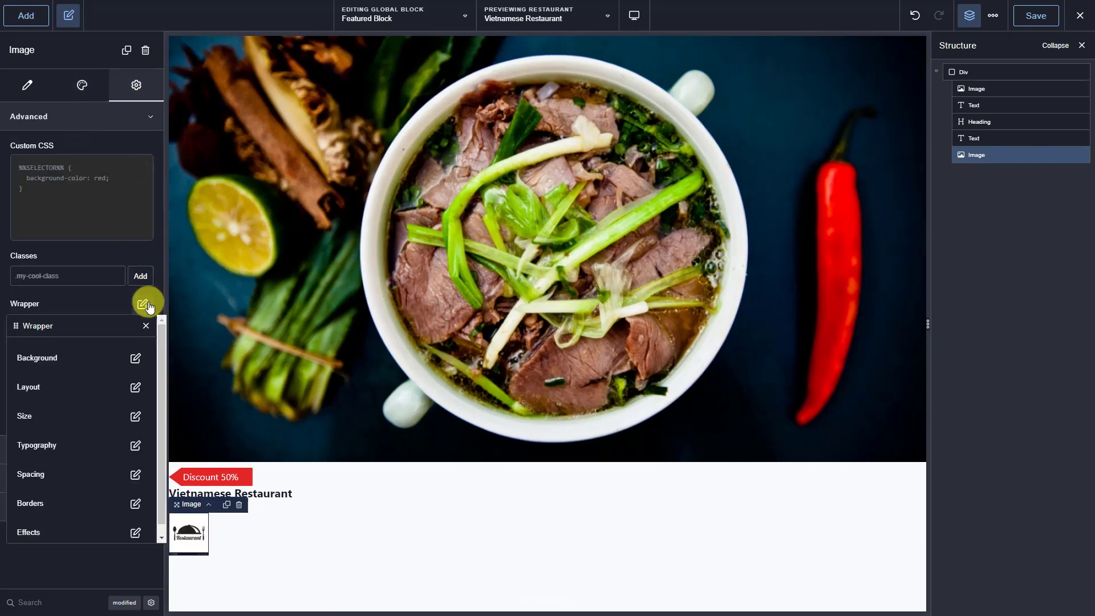
click(135, 387)
click(152, 410)
click(159, 493)
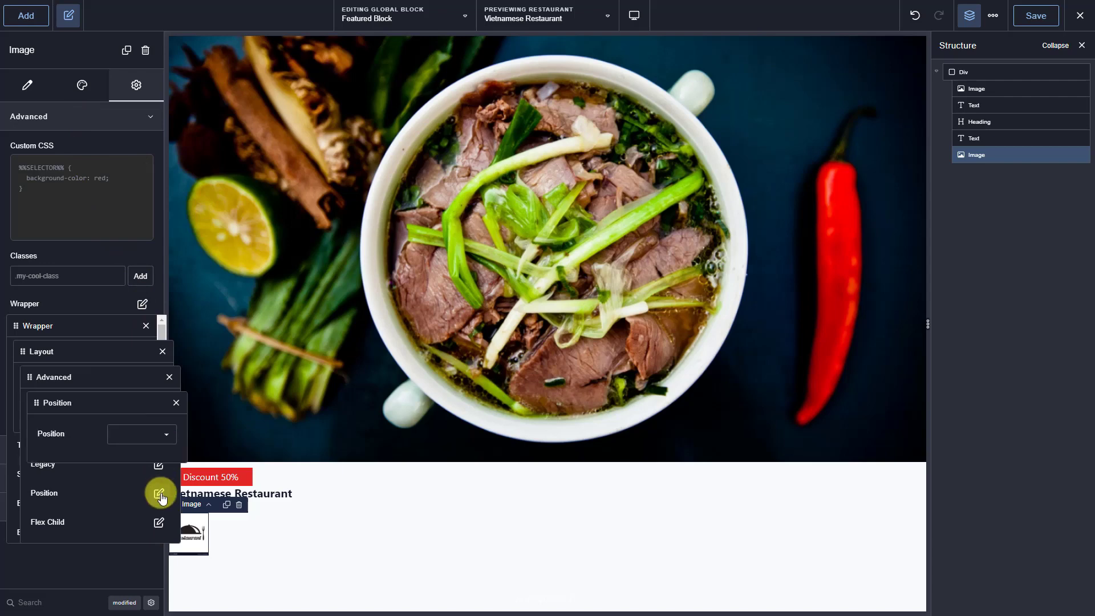
click(162, 434)
click(132, 484)
- Offset the logo image's wrapper 5 px from the top and 5 px from the right, and save the Featured Block
click(149, 463)
text(5)
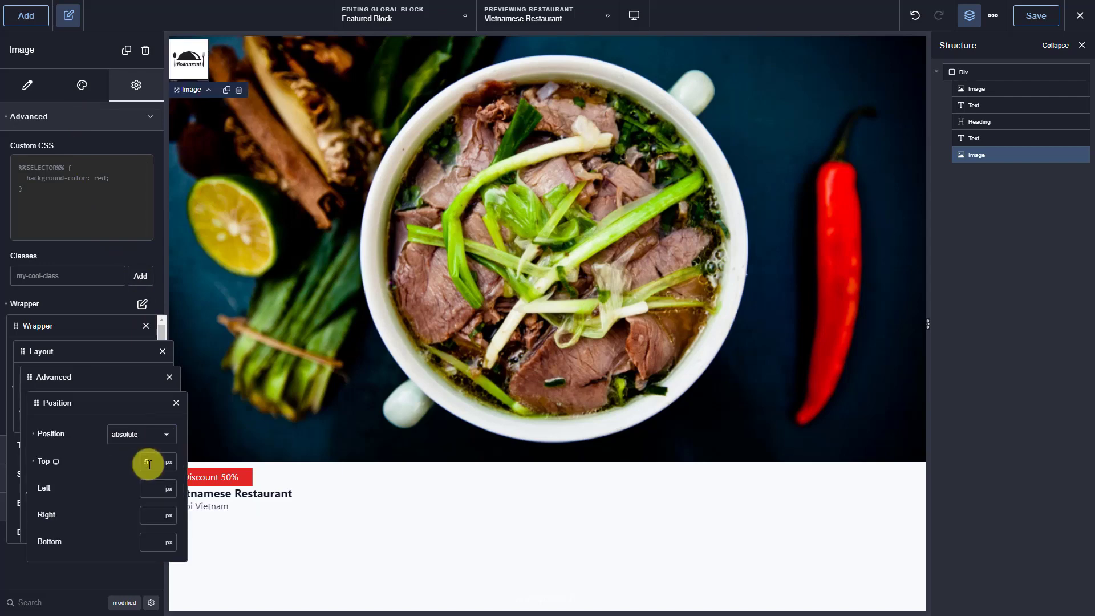
click(152, 515)
text(5)
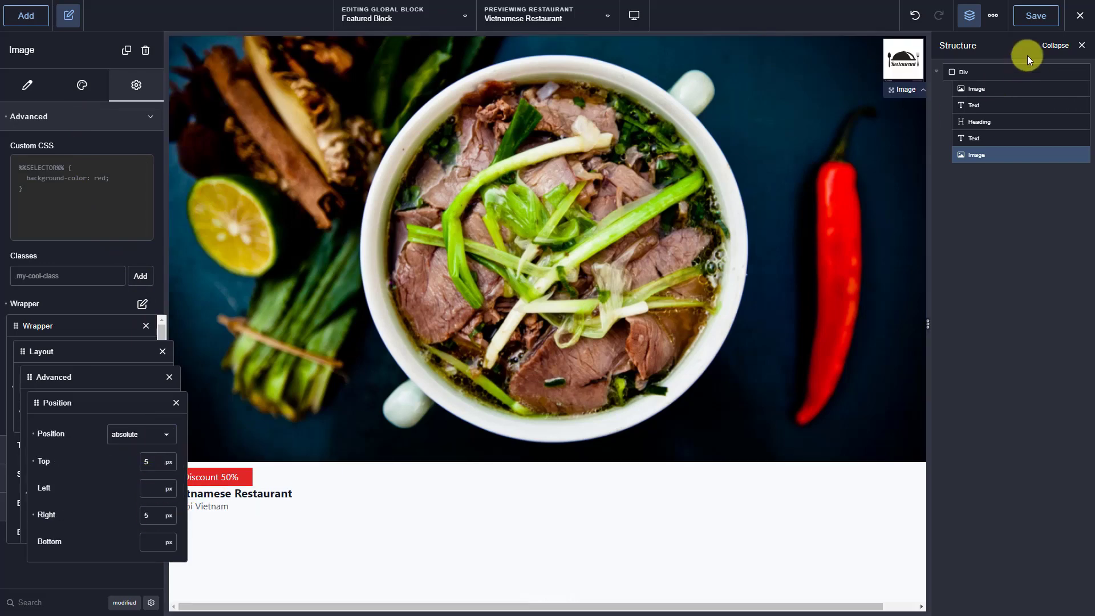
click(1044, 16)
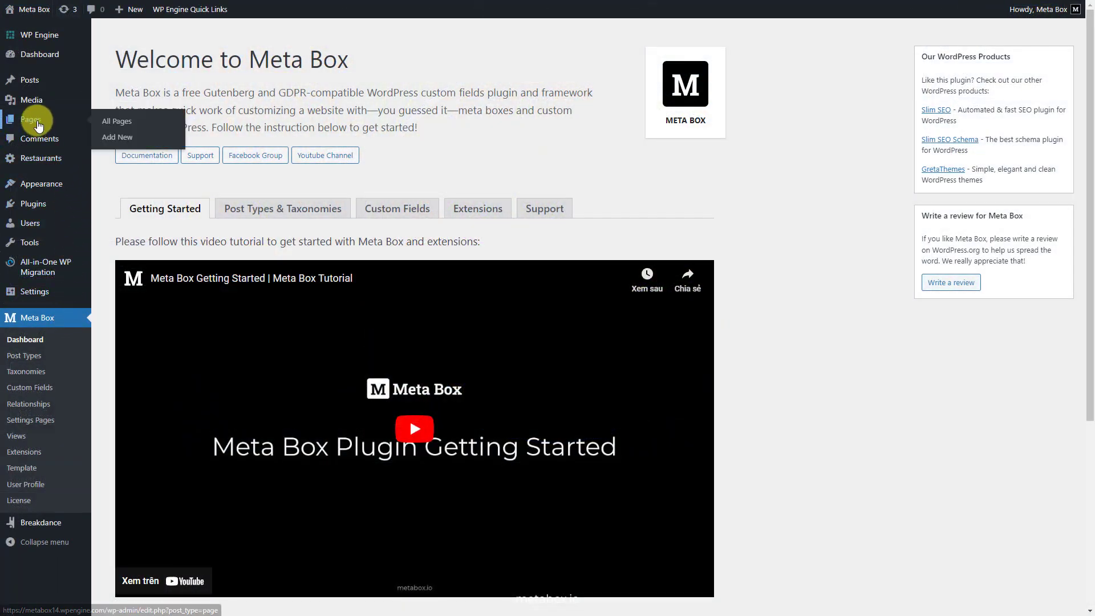
- From the WordPress admin pages, open the Homepage in the Breakdance builder and show its structure collapsed to sections
click(35, 120)
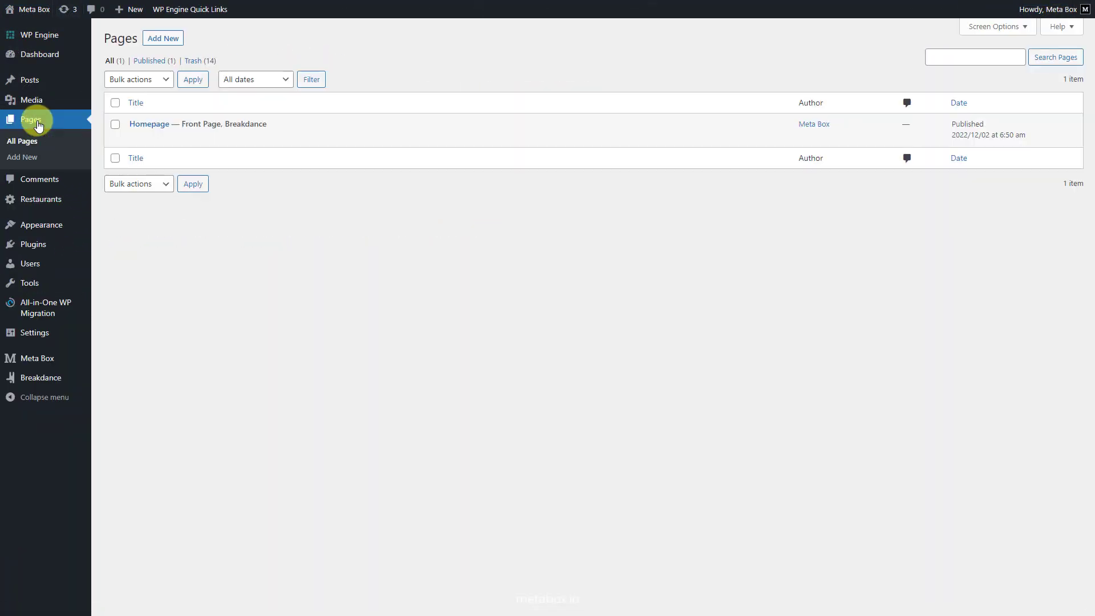
click(248, 138)
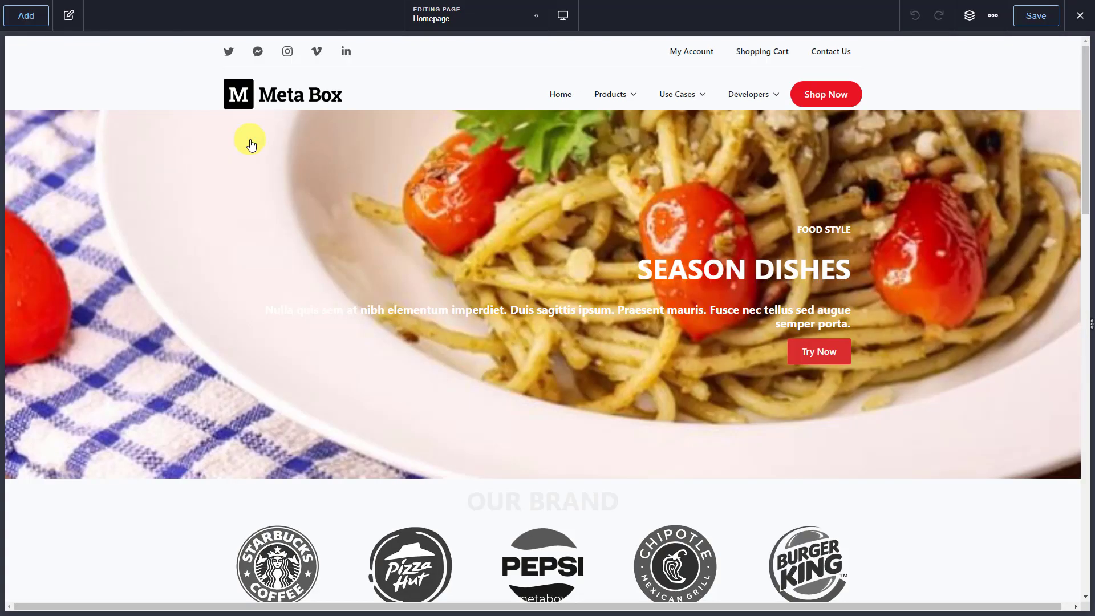
click(970, 16)
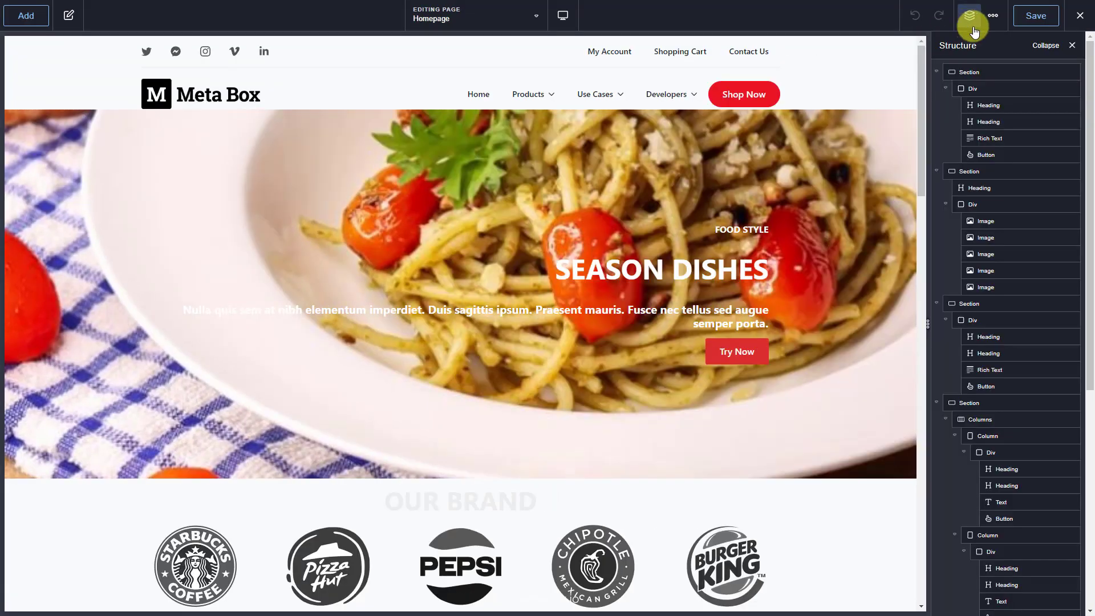
click(1044, 46)
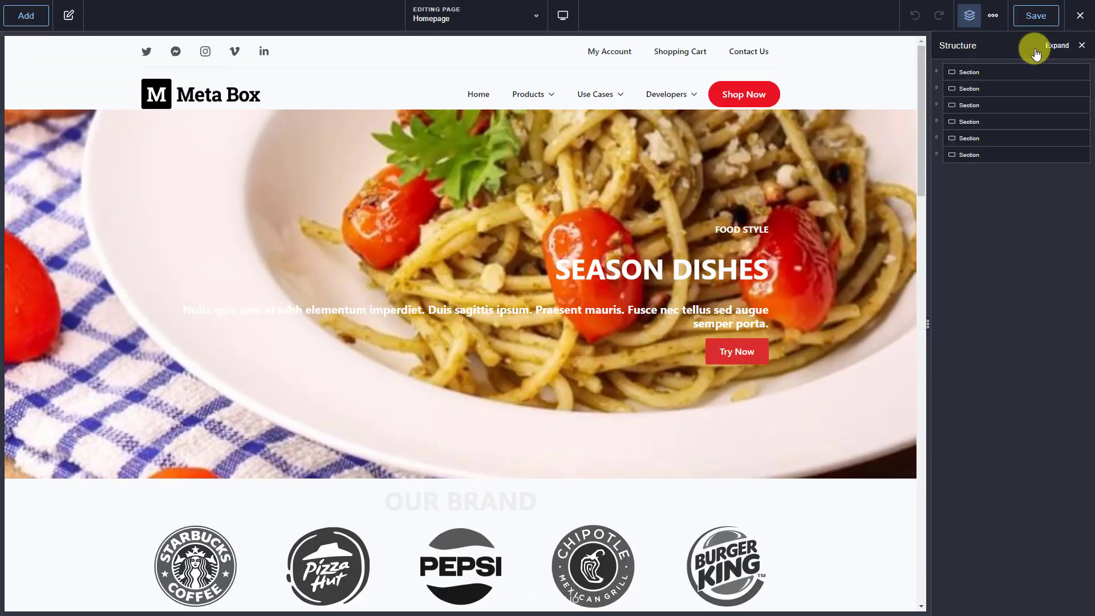
- Center-align the layout of the last section, which holds the Featured Restaurants heading and Post Loop Builder, and save the homepage
click(937, 155)
click(960, 154)
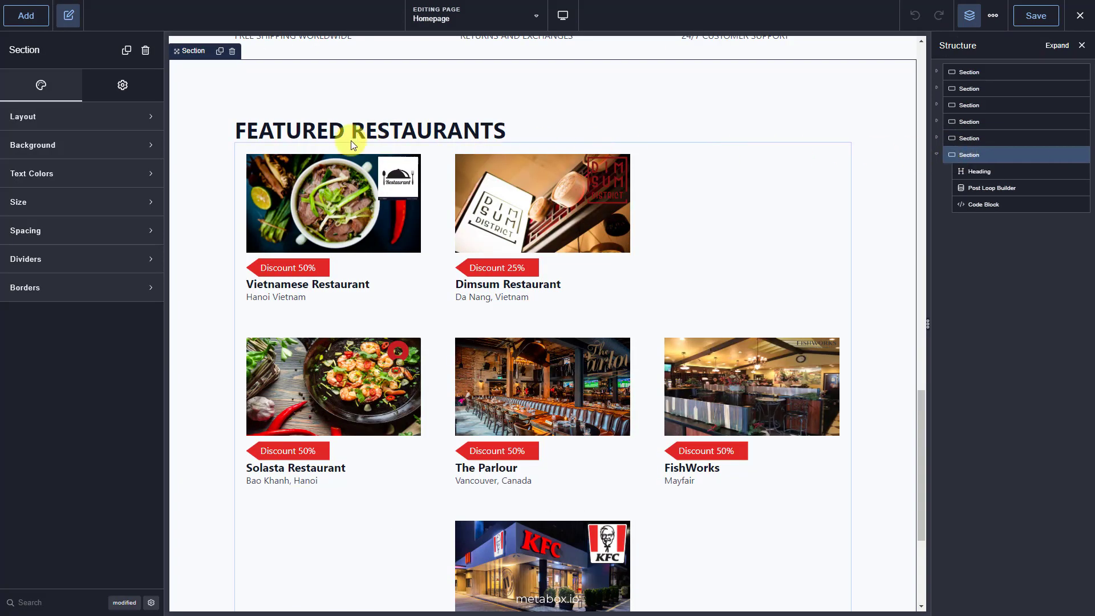
click(107, 117)
click(126, 150)
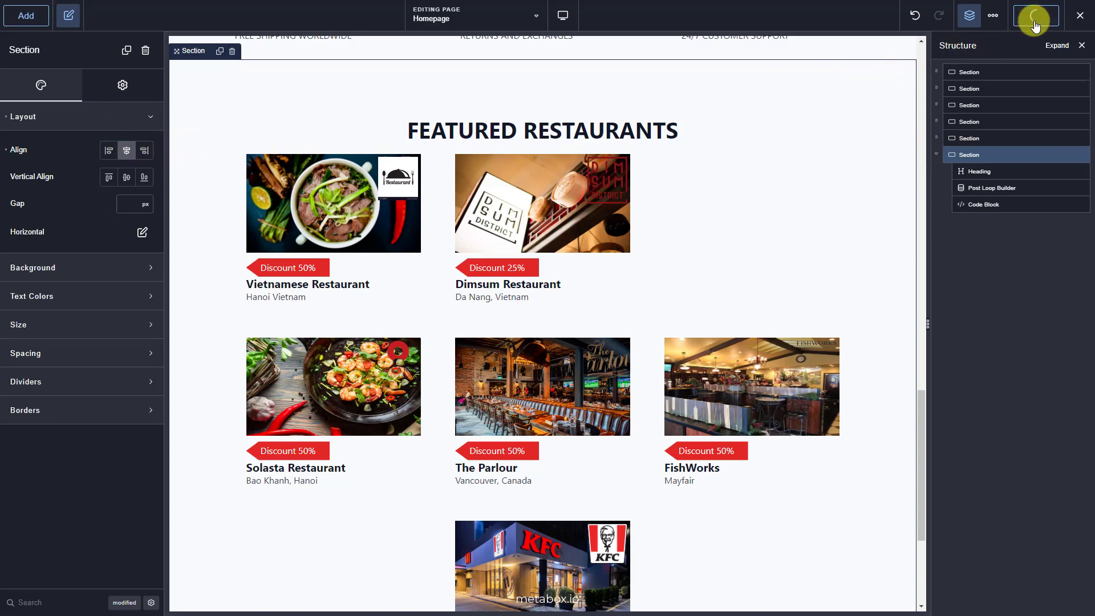
- Exit to the frontend and review the styled Featured Restaurants section on the homepage
mouse_move(1080, 15)
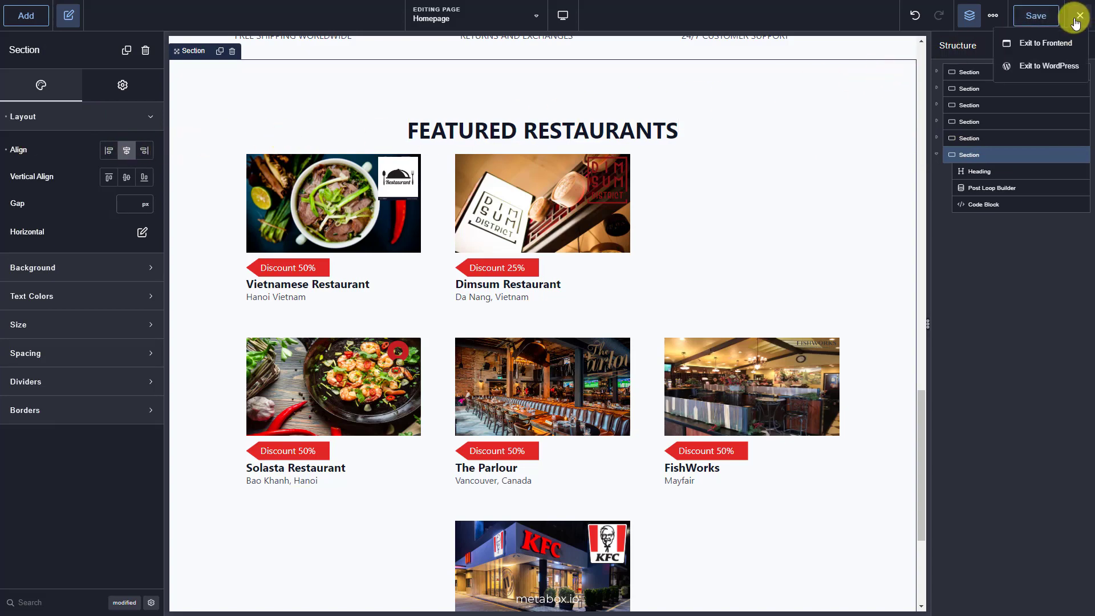
click(1045, 45)
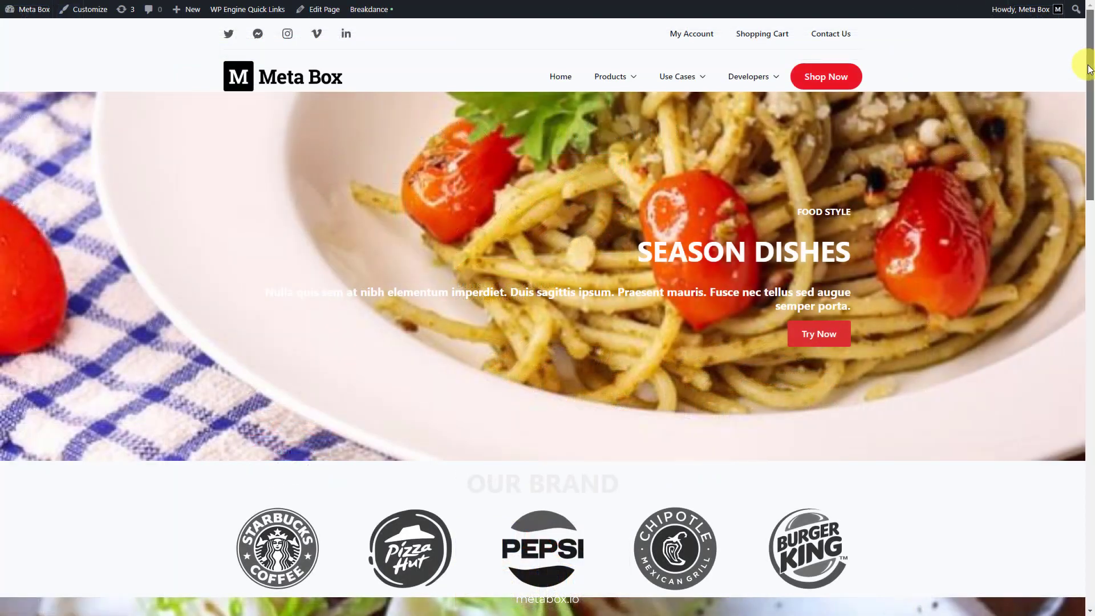
scroll(1088, 210, down, 7)
drag(1086, 210, 1087, 472)
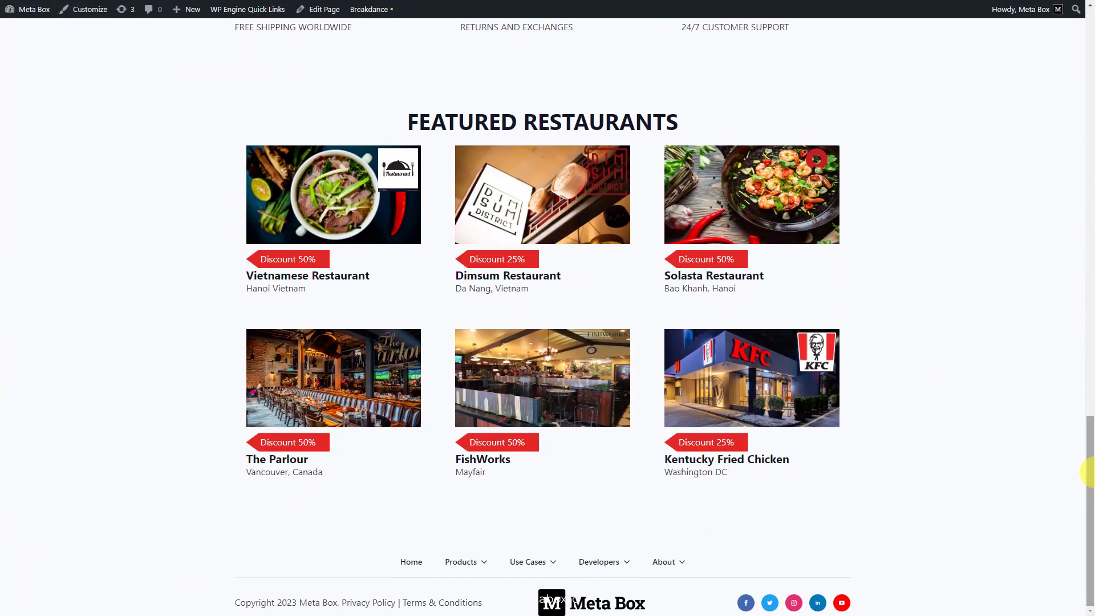